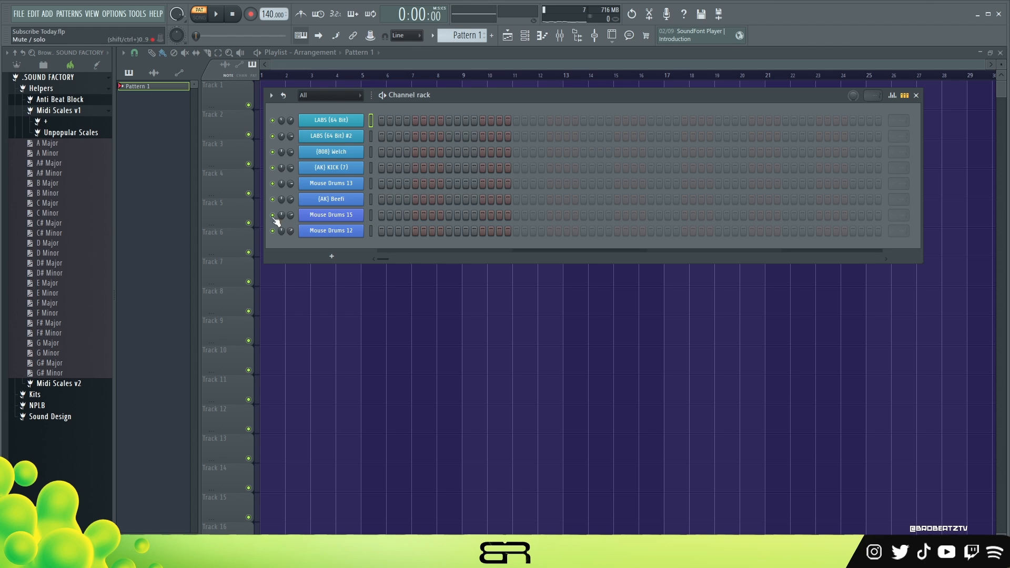
# Add the E Minor scale from Midi Scales v1 to the channel rack and set the tempo to 130 BPM
pyautogui.moveTo(48, 294); pyautogui.dragTo(322, 110)
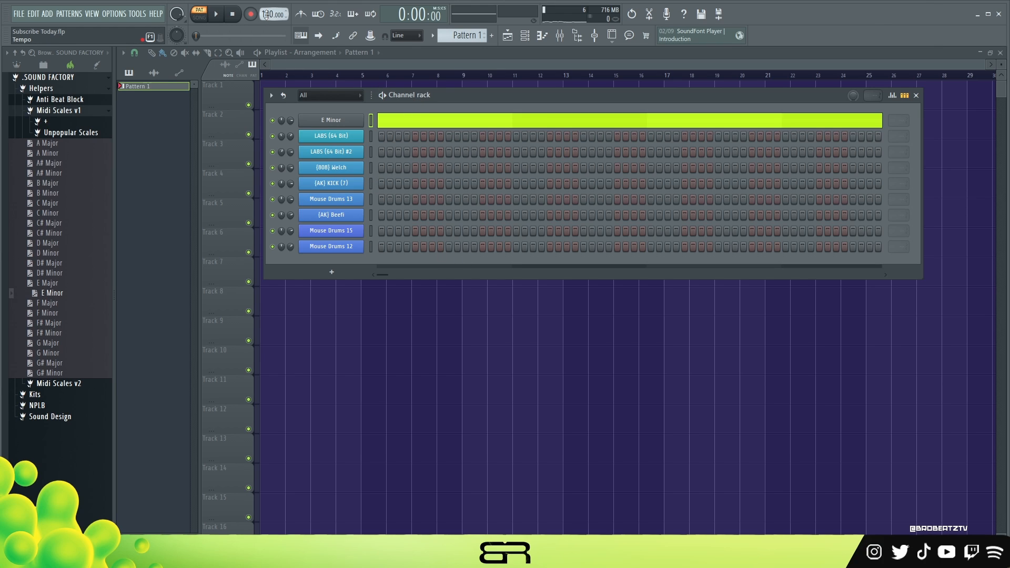
pyautogui.scroll(-4, 267, 14)
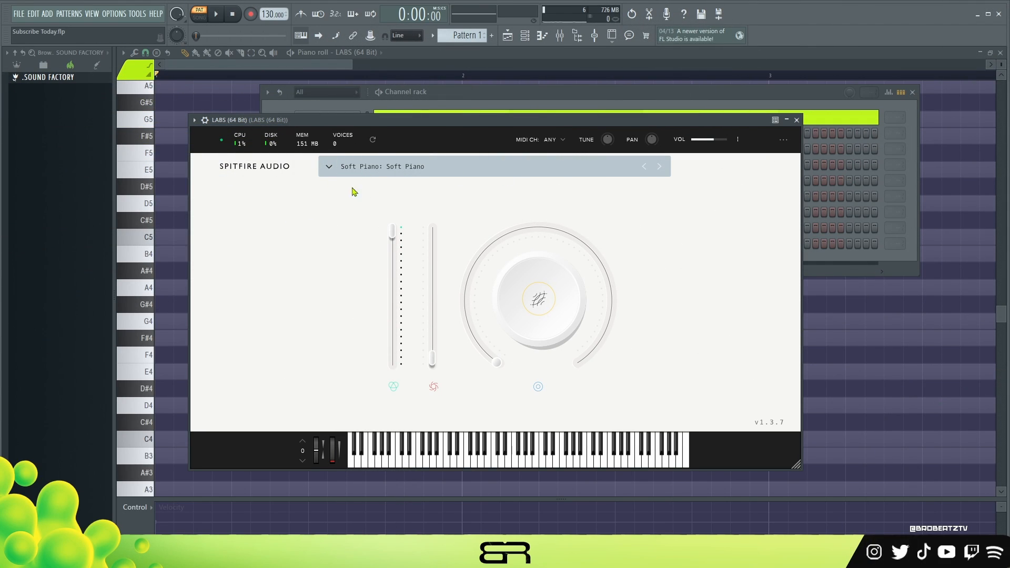
# Close the LABS instrument window and the channel rack to clear the piano roll
pyautogui.click(798, 120)
pyautogui.rightClick(250, 133)
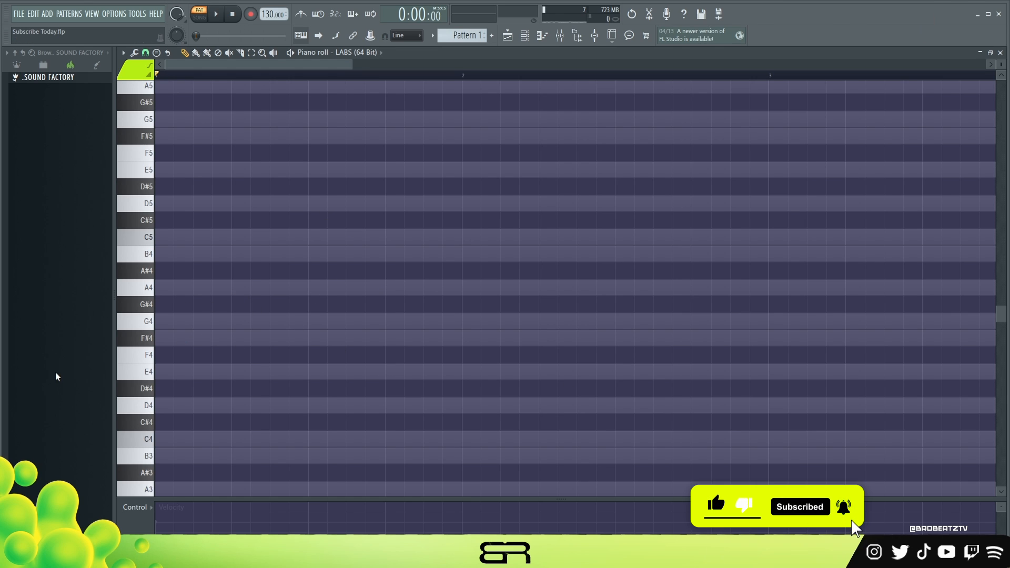
# Draw an E4, G4, B4 chord in bar 1 and a D4, F4, A4 chord in bar 2
pyautogui.click(191, 372)
pyautogui.click(197, 321)
pyautogui.click(201, 254)
pyautogui.moveTo(201, 252); pyautogui.dragTo(512, 401)
pyautogui.rightClick(440, 353)
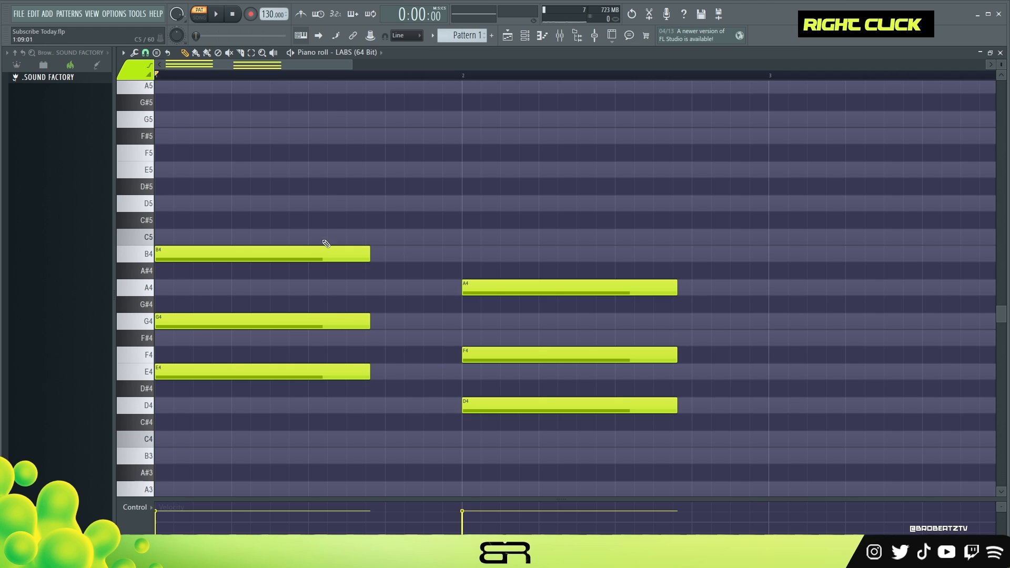
# Copy the two lowest chord notes down to B3 and A3, and shift the middle G4 and F4 notes slightly later
pyautogui.moveTo(345, 355); pyautogui.dragTo(345, 386)
pyautogui.moveTo(511, 385); pyautogui.dragTo(512, 424)
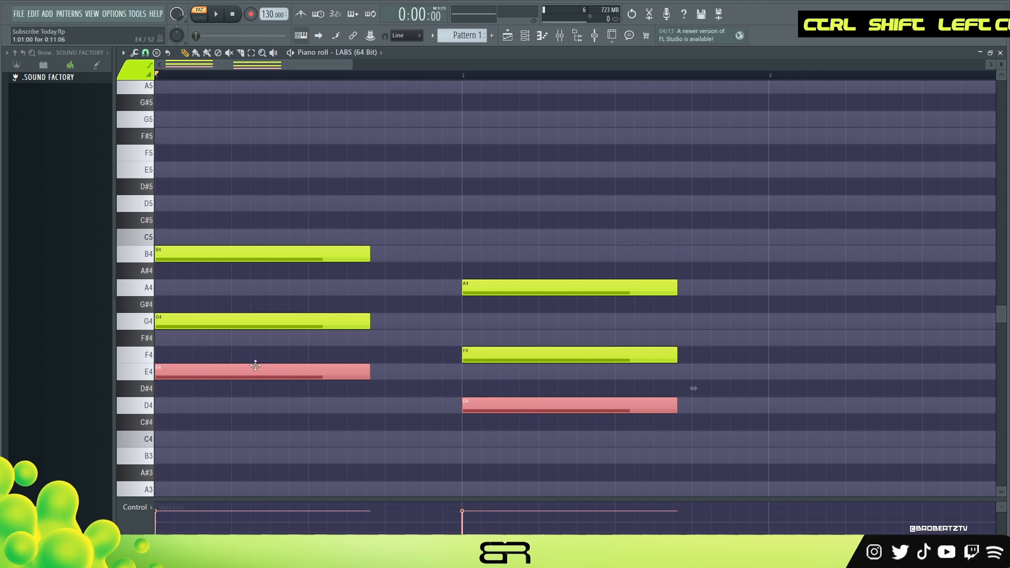
pyautogui.moveTo(255, 368); pyautogui.dragTo(194, 458)
pyautogui.rightClick(382, 389)
pyautogui.moveTo(219, 320); pyautogui.dragTo(257, 320)
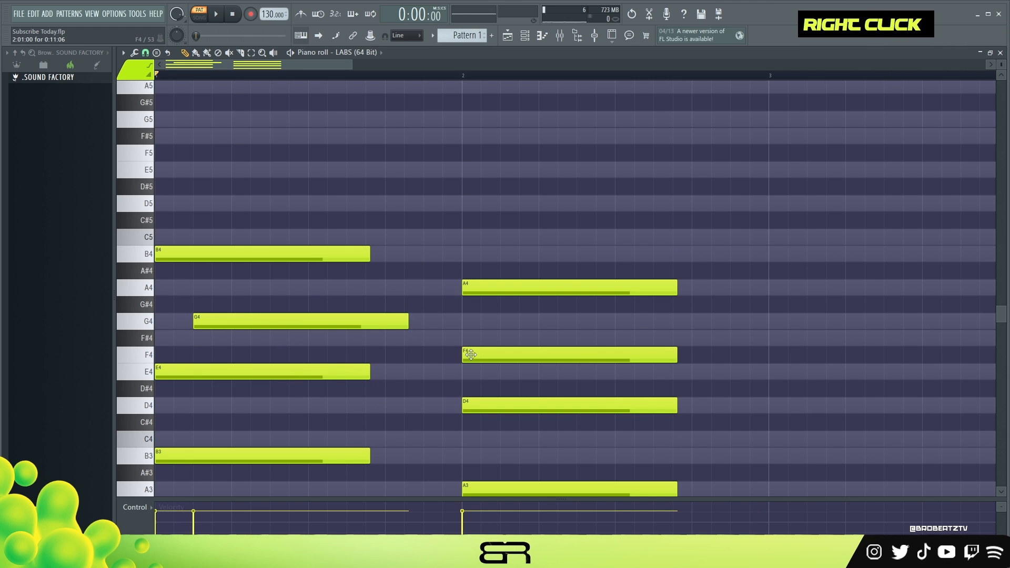
pyautogui.moveTo(472, 356); pyautogui.dragTo(491, 355)
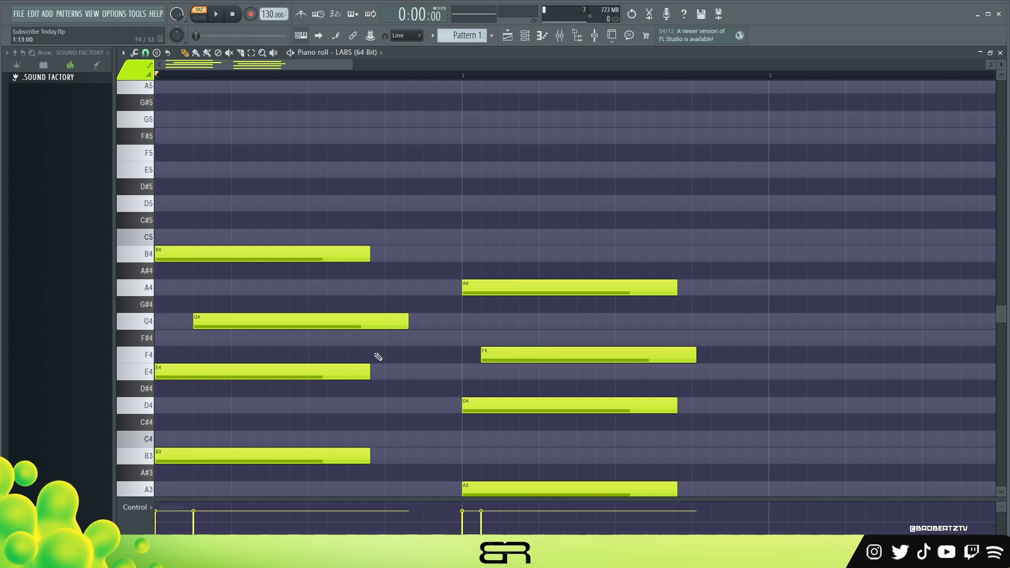
# Draw short melody notes A5, G5, F#5, E5, F#5 in bar 1 and G5, F5, D5, D5, C#5 in bar 2
pyautogui.scroll(1, 193, 200)
pyautogui.click(163, 136)
pyautogui.moveTo(368, 136); pyautogui.dragTo(176, 136)
pyautogui.click(204, 169)
pyautogui.click(243, 186)
pyautogui.click(281, 221)
pyautogui.moveTo(281, 227); pyautogui.dragTo(300, 228)
pyautogui.click(396, 187)
pyautogui.click(491, 169)
pyautogui.click(568, 204)
pyautogui.click(588, 254)
pyautogui.click(646, 253)
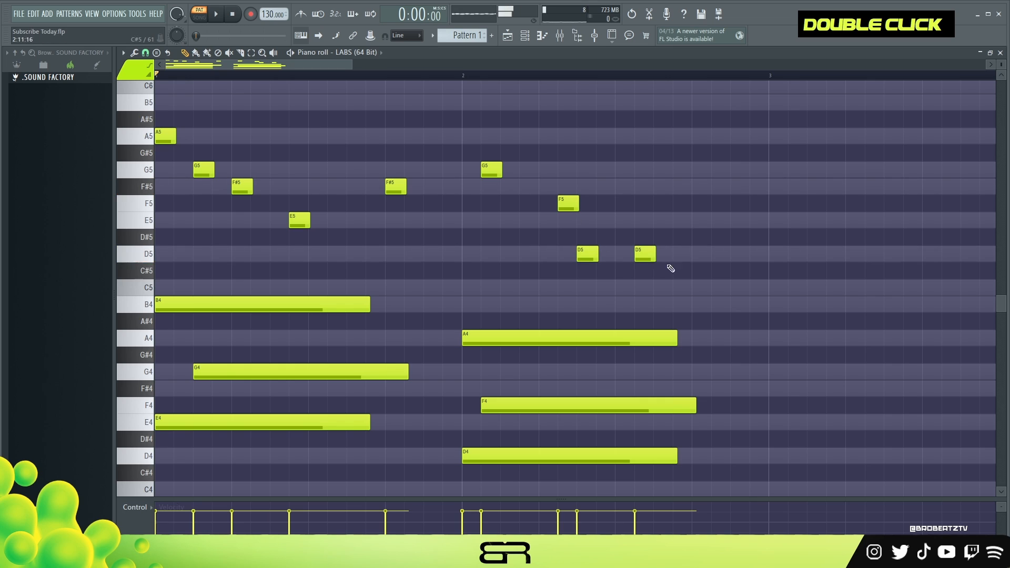
pyautogui.click(684, 271)
# Select all the short melody notes and transpose them down one octave into the chords
pyautogui.scroll(-1, 606, 288)
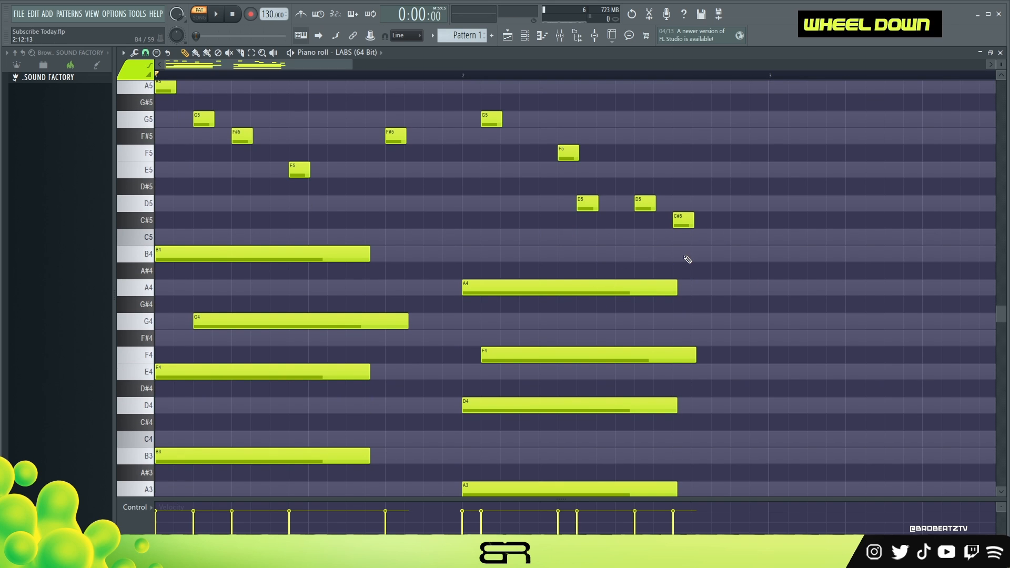
pyautogui.moveTo(695, 285); pyautogui.dragTo(523, 163)
pyautogui.rightClick(525, 191)
pyautogui.moveTo(708, 221); pyautogui.dragTo(141, 72)
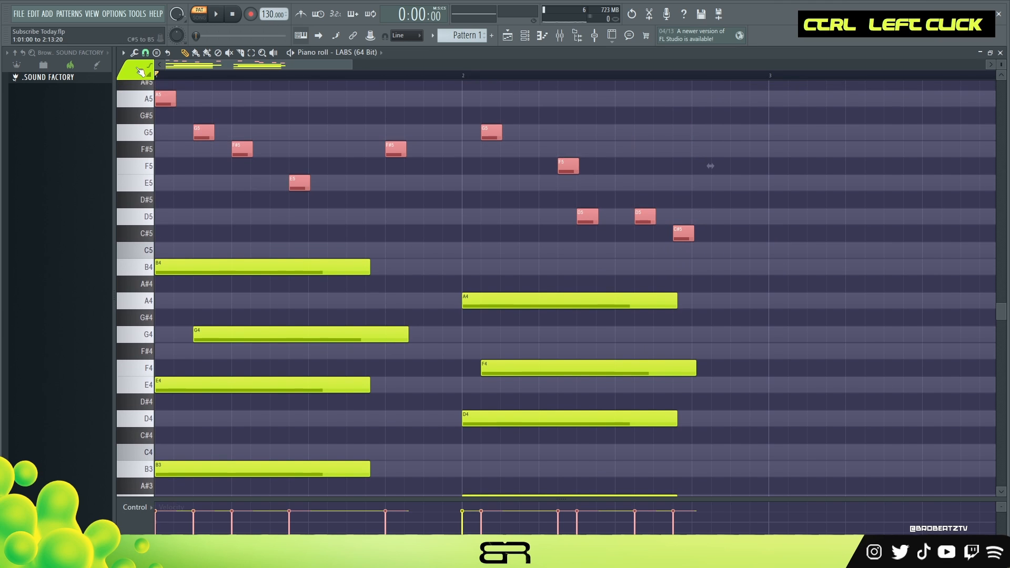
pyautogui.hotkey('ctrl', 'Down')
pyautogui.scroll(-5, 450, 302)
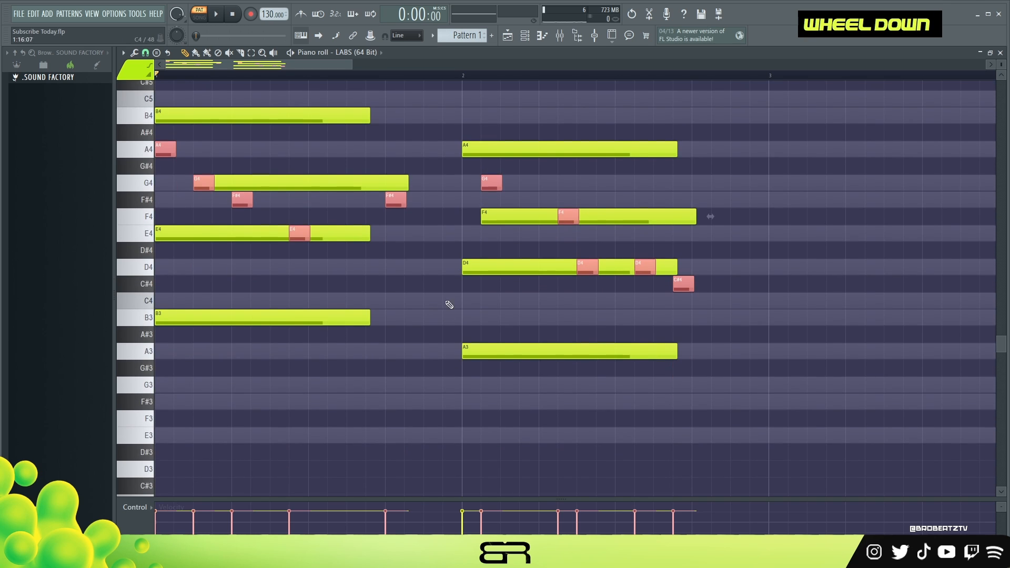
pyautogui.scroll(3, 495, 311)
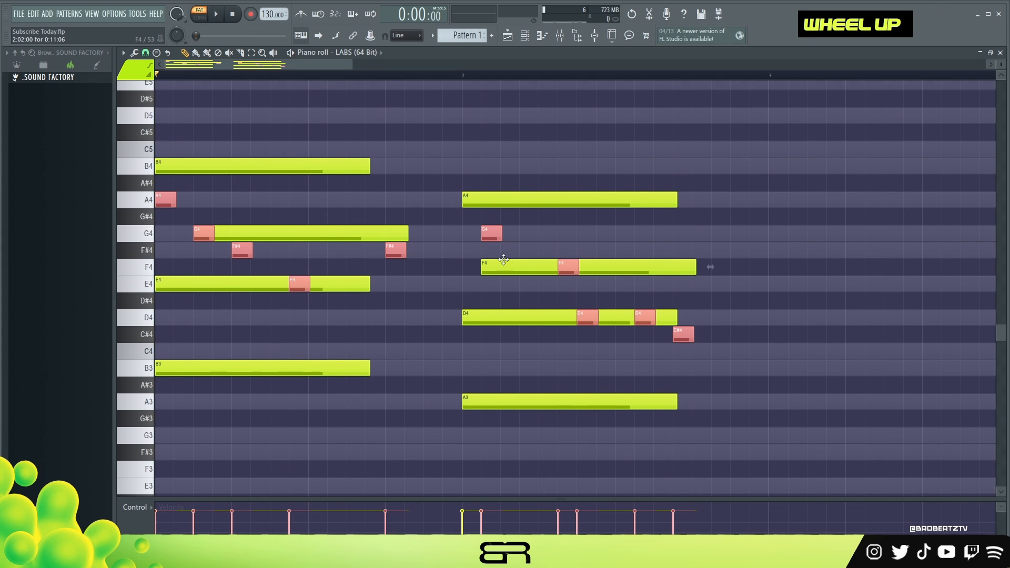
# Shorten the A4 chord note in bar 2 and duplicate it further along on the same pitch
pyautogui.rightClick(537, 258)
pyautogui.moveTo(678, 195); pyautogui.dragTo(488, 219)
pyautogui.moveTo(494, 176); pyautogui.dragTo(533, 208)
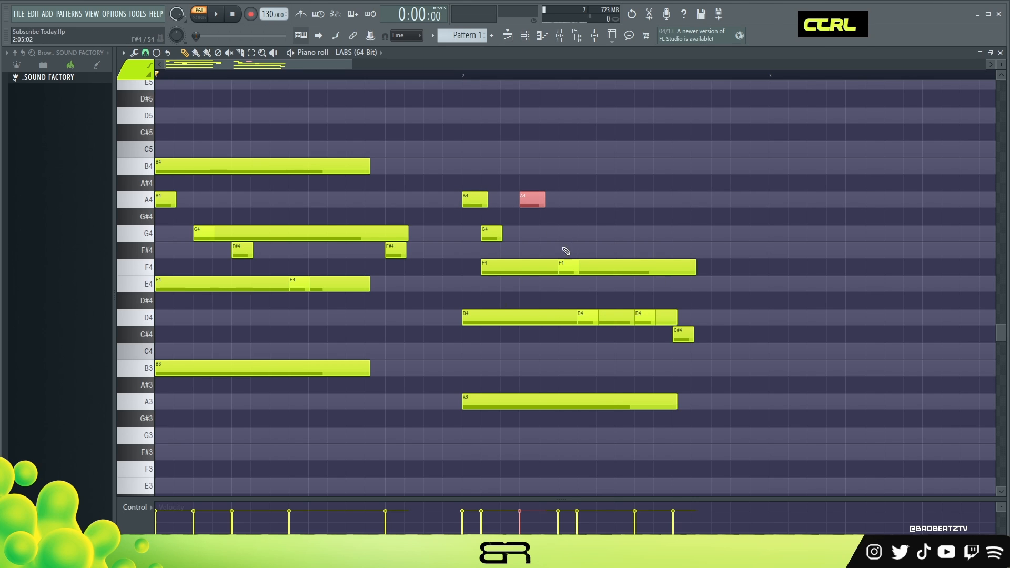
# Select every note in the piano roll and delete them all
pyautogui.rightClick(650, 389)
pyautogui.moveTo(750, 427); pyautogui.dragTo(167, 157)
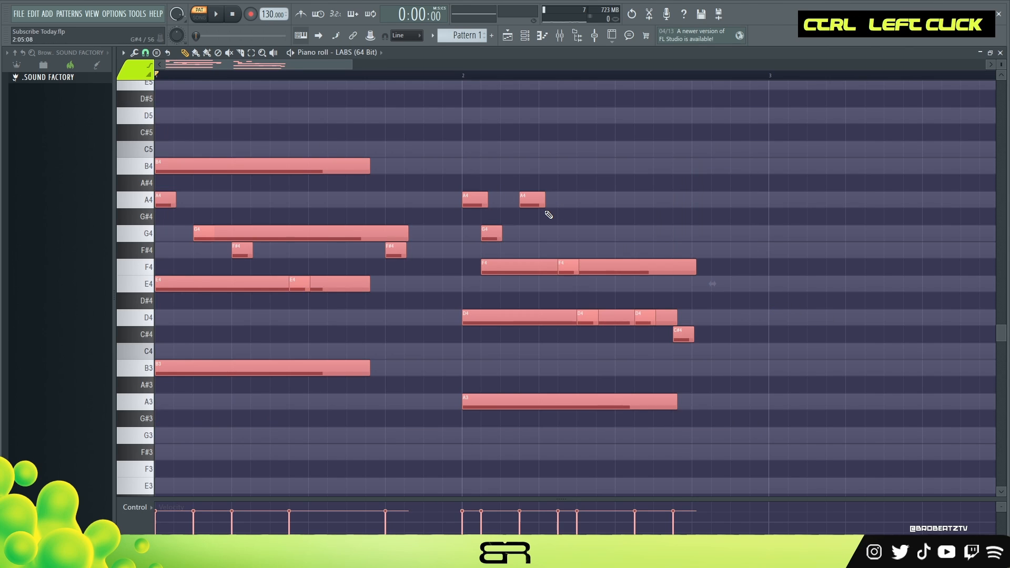
pyautogui.press('Delete')
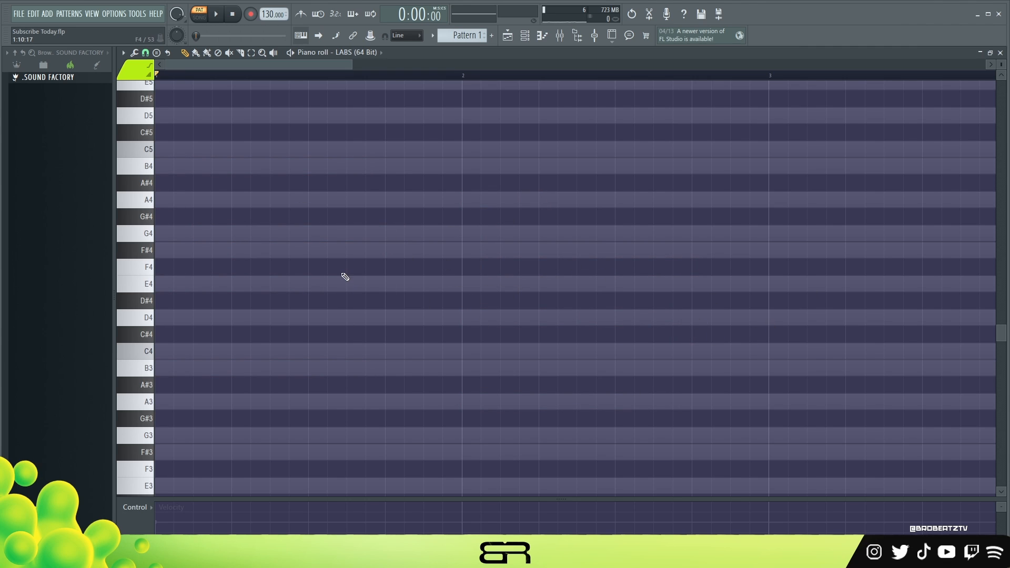
# Draw an E4 note about three beats long at the start of bar 1 and duplicate it directly behind itself
pyautogui.scroll(1, 300, 304)
pyautogui.moveTo(190, 337); pyautogui.dragTo(381, 337)
pyautogui.moveTo(201, 336); pyautogui.dragTo(431, 345)
pyautogui.press('shift')
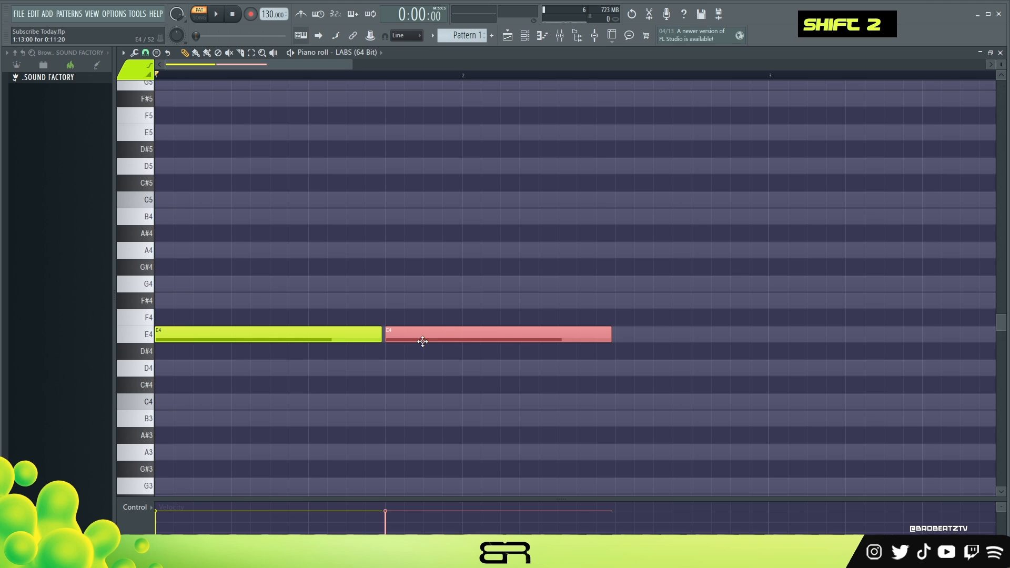
# Transpose the duplicated E4 note down five semitones to B3 and clear the selection
pyautogui.hotkey('shift', 'Down')
pyautogui.hotkey('shift', 'Down')
pyautogui.hotkey('shift', 'Down')
pyautogui.hotkey('shift', 'Down')
pyautogui.hotkey('shift', 'Down')
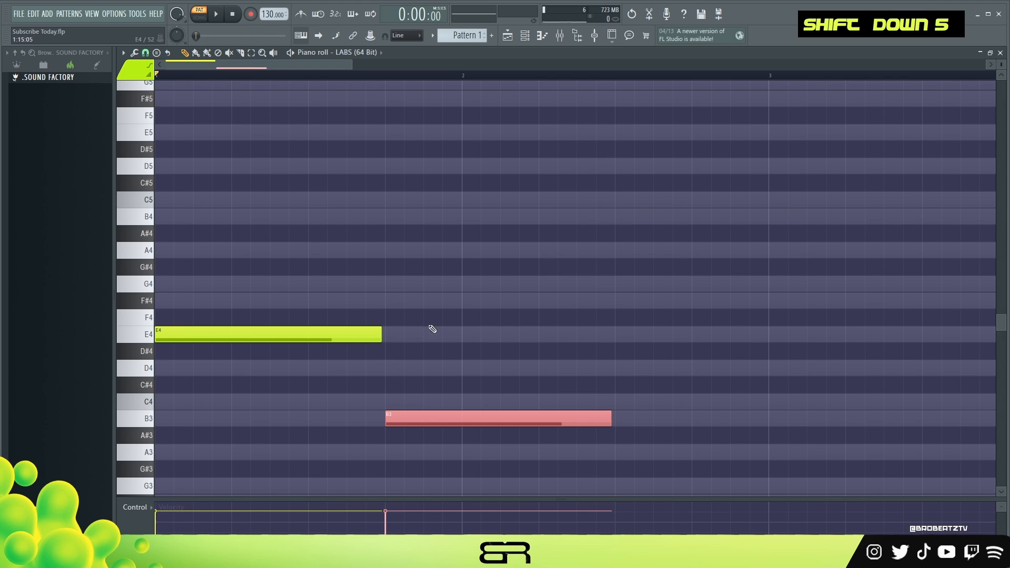
pyautogui.rightClick(417, 342)
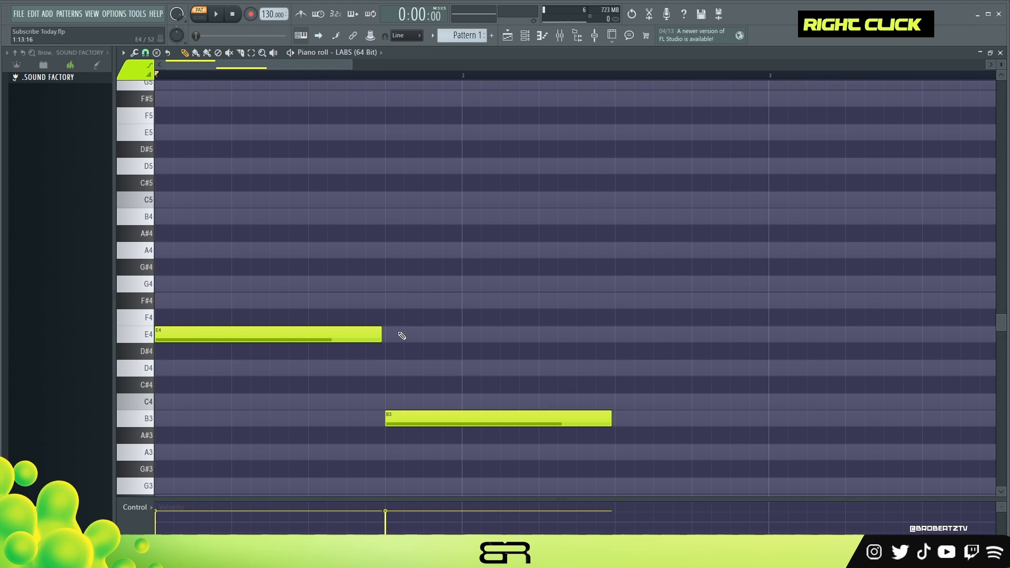
# Stack note copies into two chords: D4, F#4 and A4 over B3, and G4, B4 and D5 over E4
pyautogui.keyDown('ctrl'); pyautogui.click(422, 419); pyautogui.keyUp('ctrl')
pyautogui.moveTo(422, 419); pyautogui.dragTo(433, 200)
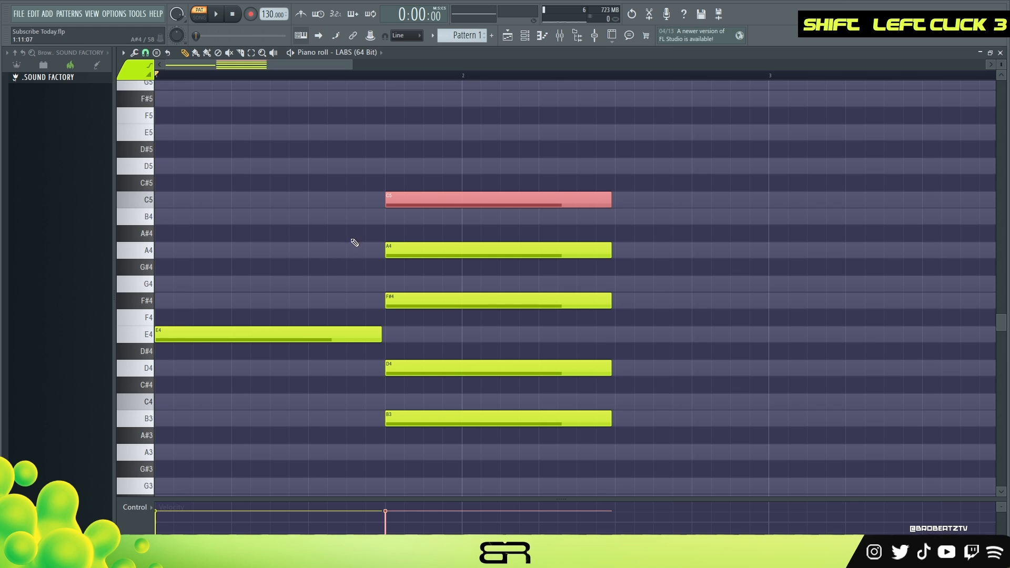
pyautogui.keyDown('ctrl'); pyautogui.click(284, 333); pyautogui.keyUp('ctrl')
pyautogui.moveTo(210, 337); pyautogui.dragTo(181, 215)
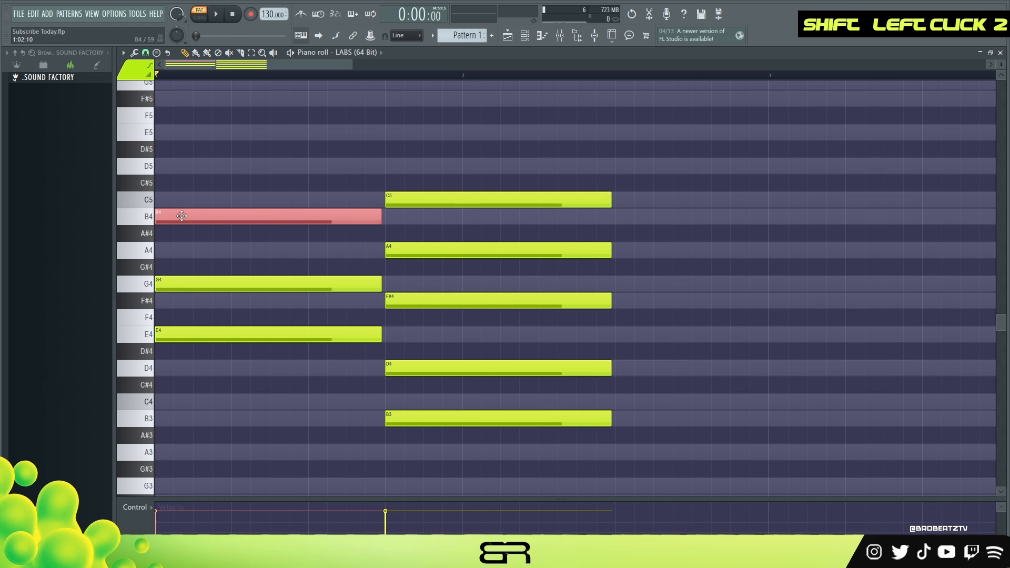
pyautogui.rightClick(413, 200)
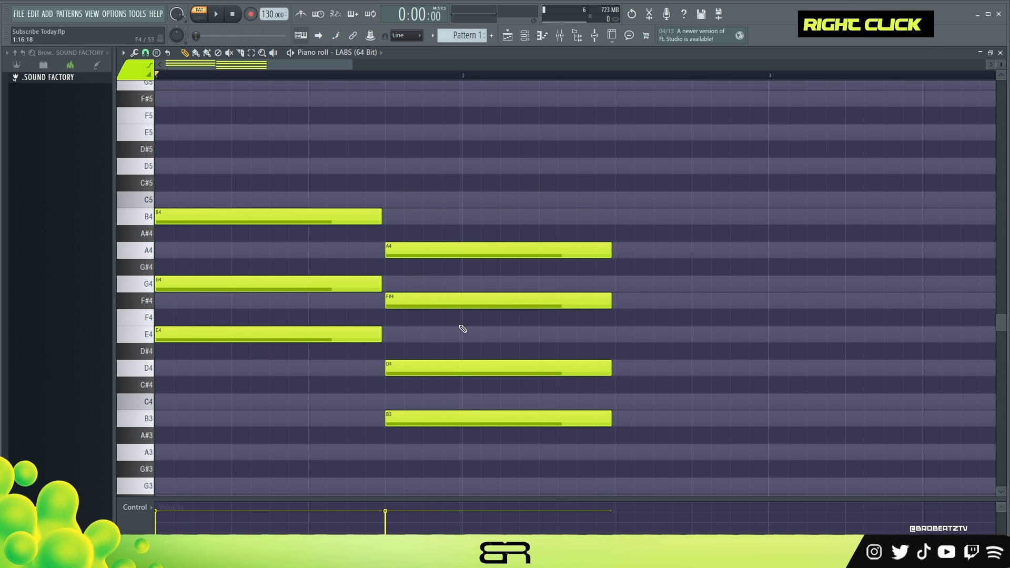
pyautogui.moveTo(270, 216); pyautogui.dragTo(207, 158)
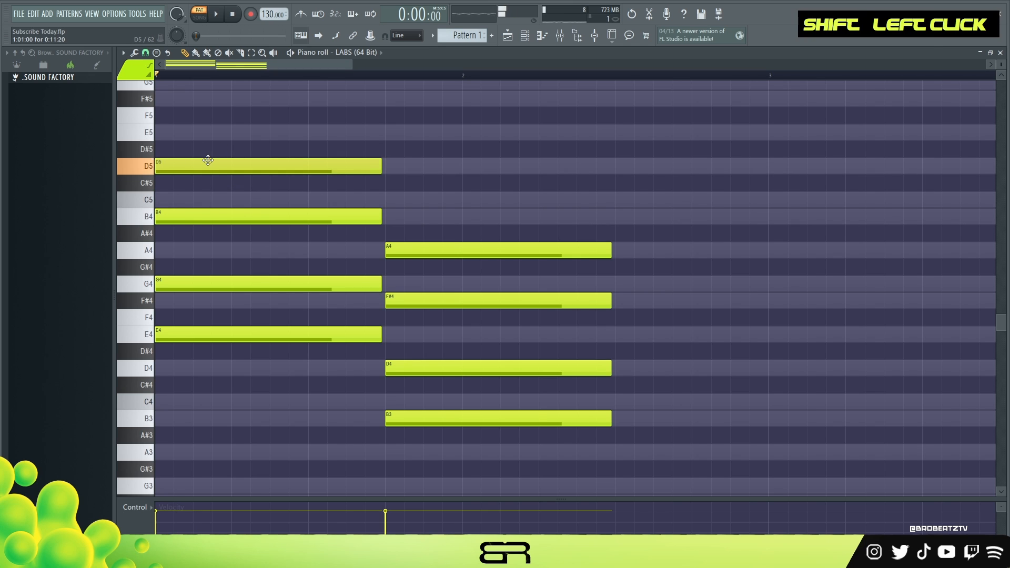
# Play back the two chords and raise the second chord's D4 one octave to D5
pyautogui.scroll(-2, 364, 293)
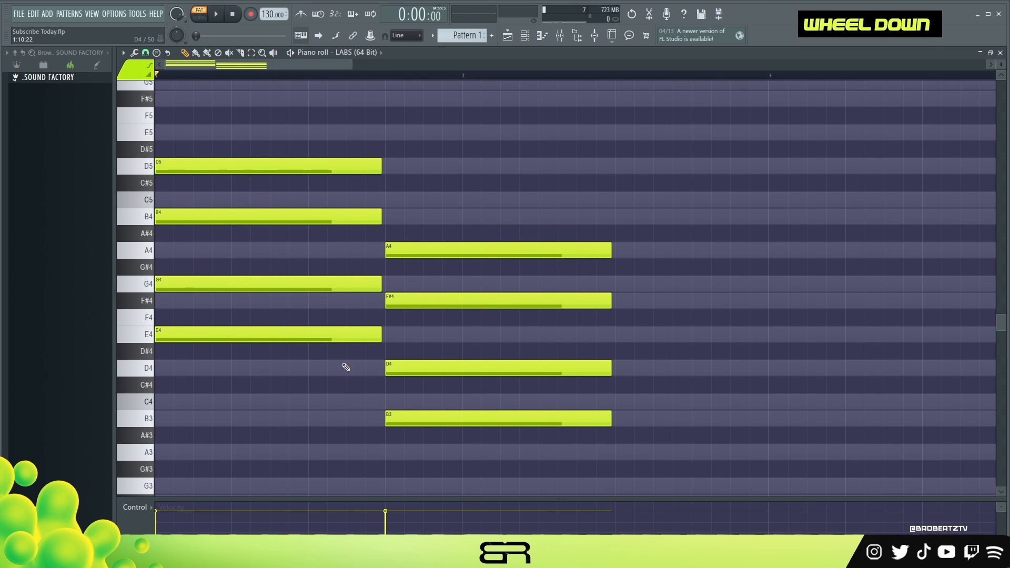
pyautogui.press('space')
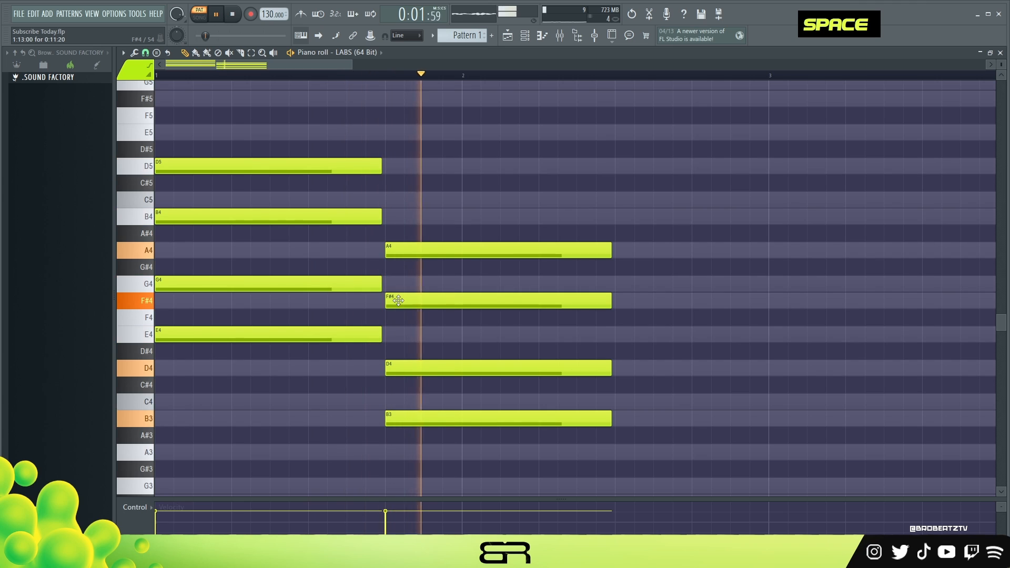
pyautogui.press('space')
pyautogui.keyDown('ctrl'); pyautogui.keyDown('shift'); pyautogui.click(445, 369); pyautogui.keyUp('shift'); pyautogui.keyUp('ctrl')
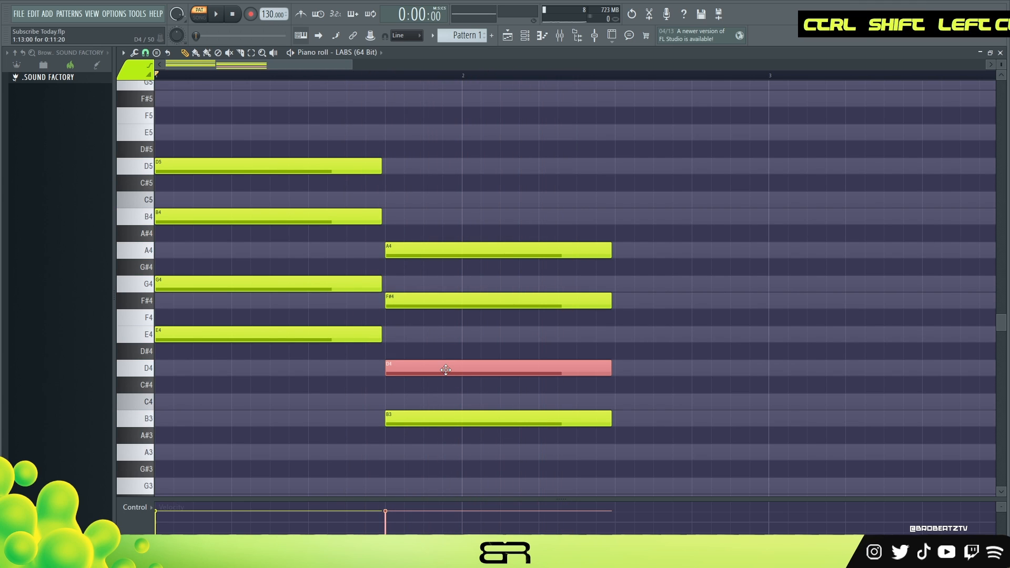
pyautogui.hotkey('ctrl', 'Up')
pyautogui.rightClick(506, 387)
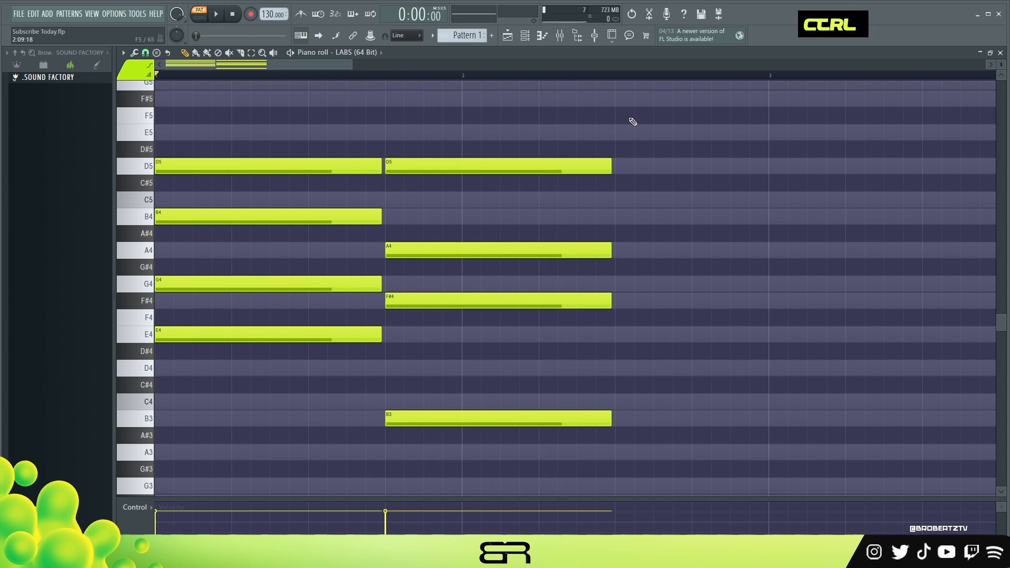
# Extend all notes of the second chord to almost the end of bar 2 and play back the progression
pyautogui.moveTo(630, 123); pyautogui.dragTo(568, 429)
pyautogui.press('space')
pyautogui.moveTo(612, 250); pyautogui.dragTo(766, 253)
pyautogui.press('space')
pyautogui.click(816, 253)
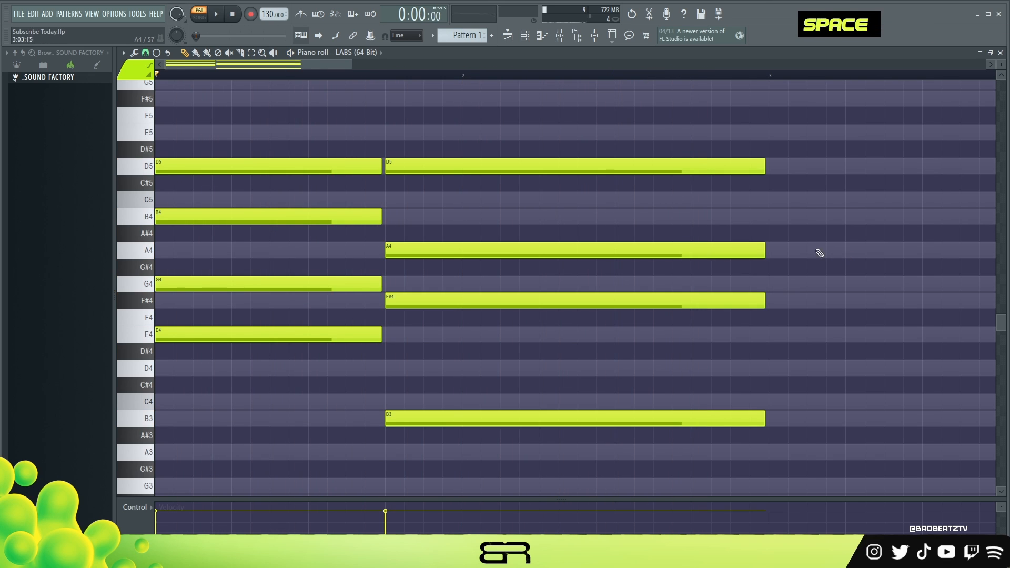
pyautogui.press('space')
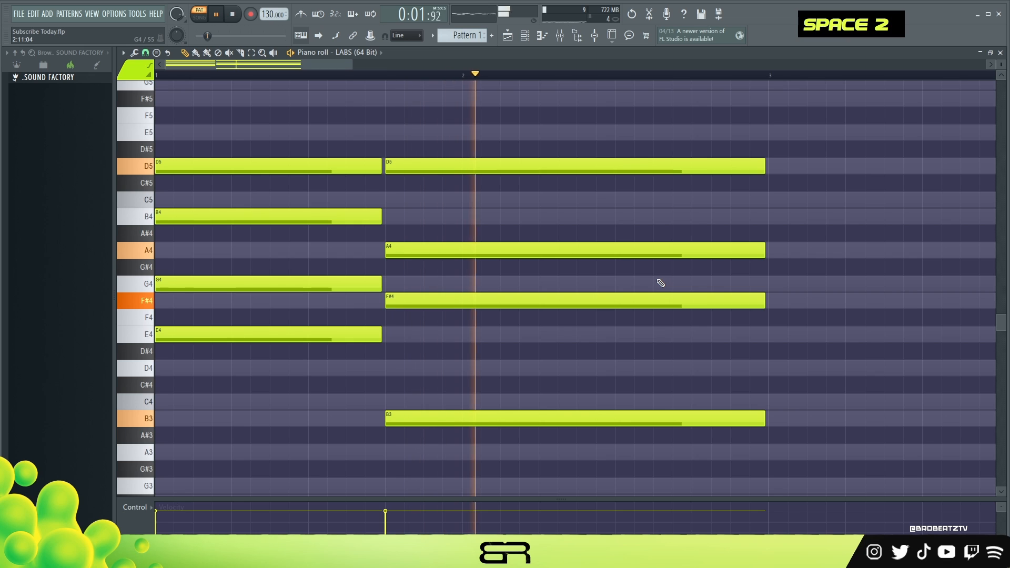
pyautogui.scroll(3, 553, 290)
pyautogui.press('space')
# Duplicate the first chord's D5 up to F#5 and play back the progression
pyautogui.moveTo(224, 209); pyautogui.dragTo(224, 145)
pyautogui.press('space')
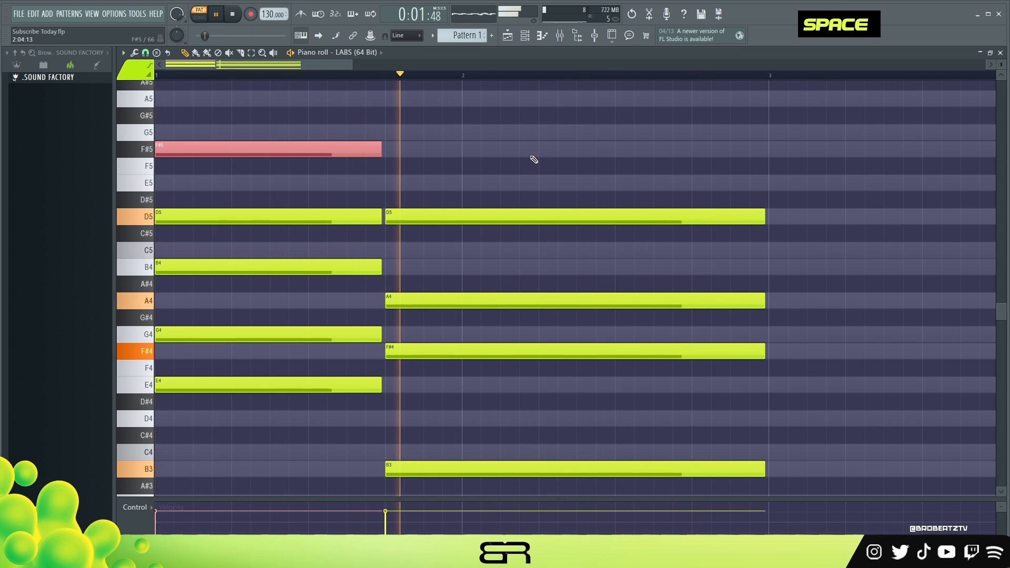
pyautogui.scroll(-3, 658, 179)
pyautogui.rightClick(680, 221)
pyautogui.scroll(3, 621, 242)
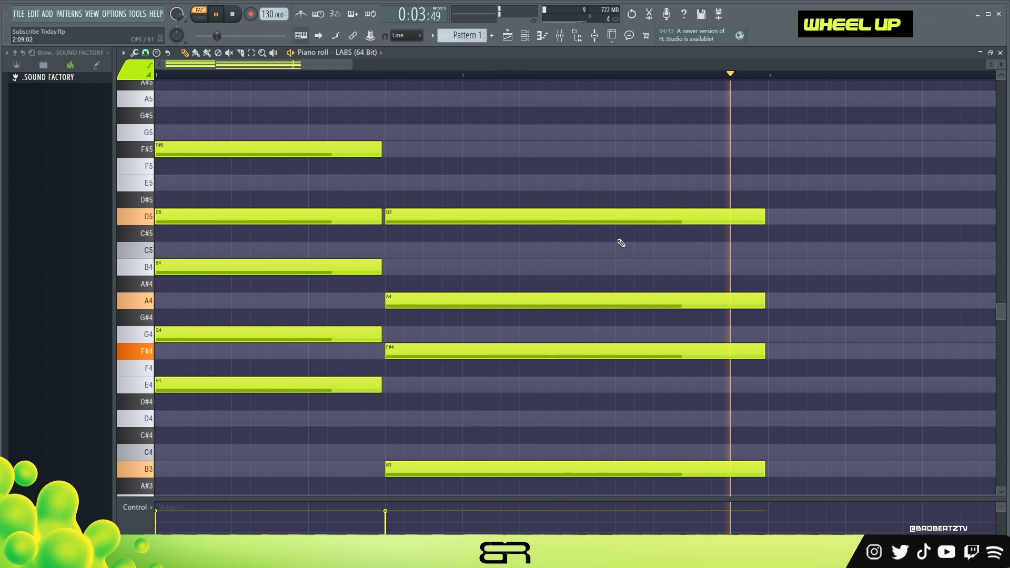
pyautogui.press('space')
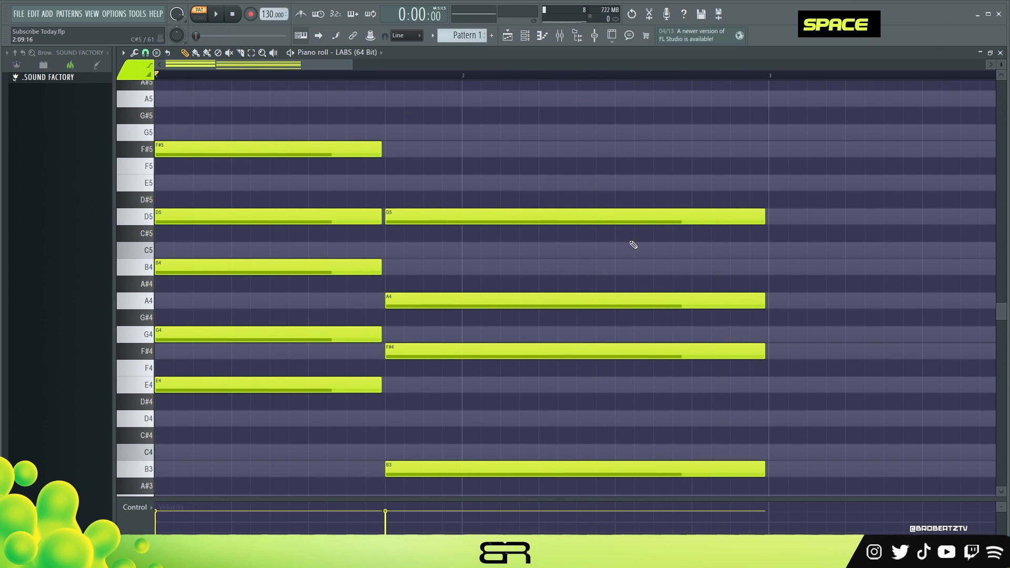
# Shorten the second chord's F#4 to about half a beat and duplicate it several times along bar 2
pyautogui.scroll(-3, 605, 249)
pyautogui.scroll(3, 548, 256)
pyautogui.moveTo(352, 66)
pyautogui.mouseDown()
pyautogui.moveTo(382, 67)
pyautogui.moveTo(370, 66)
pyautogui.mouseUp()
pyautogui.scroll(-3, 438, 137)
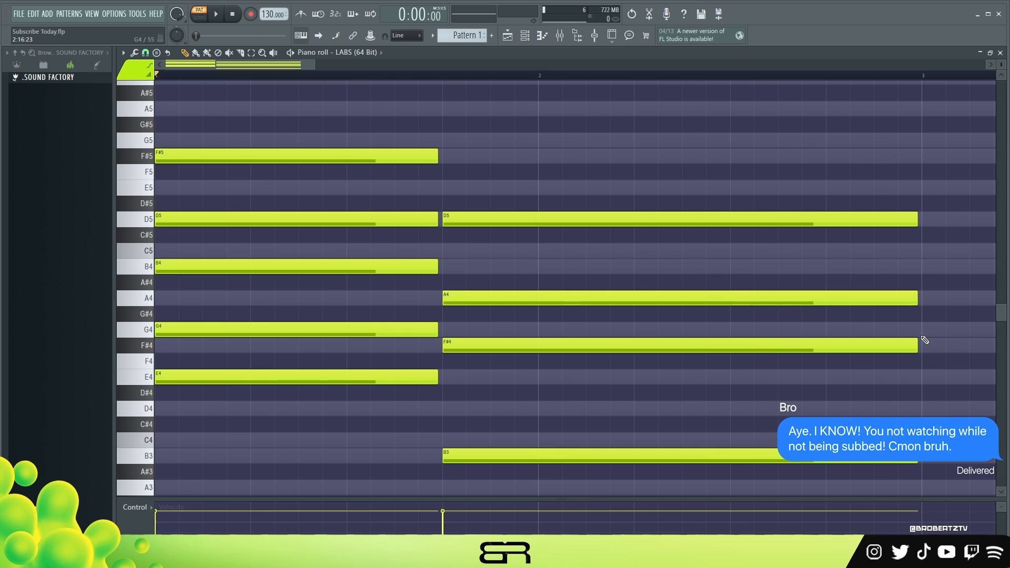
pyautogui.press('alt')
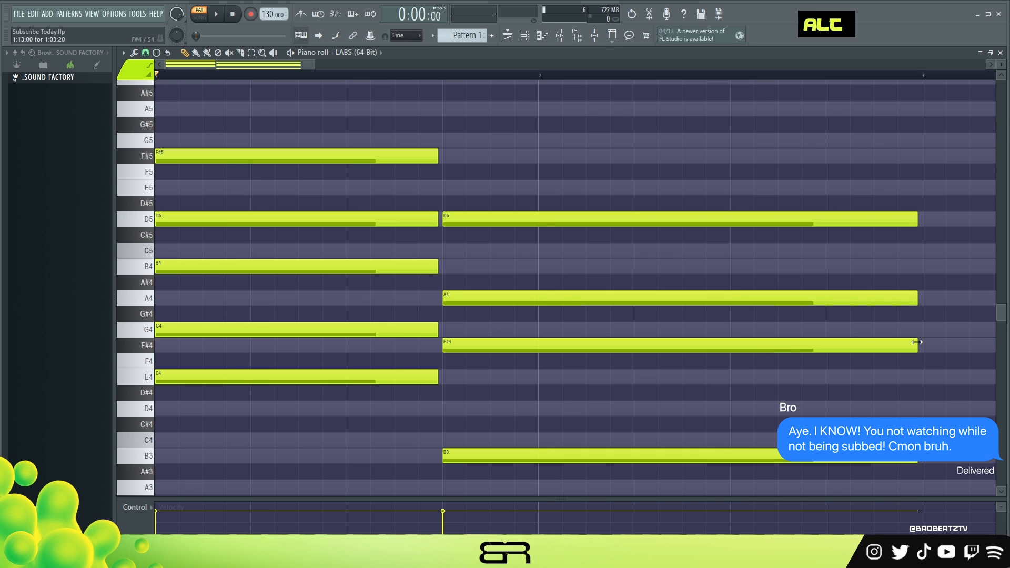
pyautogui.moveTo(918, 343)
pyautogui.mouseDown()
pyautogui.moveTo(493, 348)
pyautogui.moveTo(705, 347)
pyautogui.mouseUp()
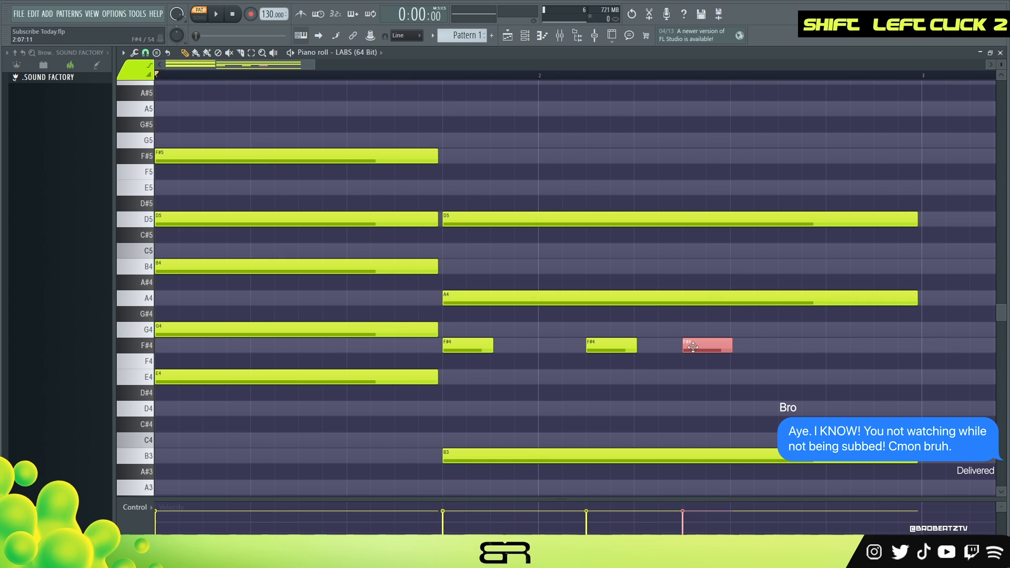
pyautogui.rightClick(694, 388)
pyautogui.moveTo(777, 339)
pyautogui.keyDown('ctrl'); pyautogui.mouseDown()
pyautogui.moveTo(472, 373)
pyautogui.moveTo(530, 344)
pyautogui.moveTo(188, 337)
pyautogui.moveTo(601, 344)
pyautogui.mouseUp(); pyautogui.keyUp('ctrl')
# Delete the duplicated F#4 notes in bar 2, keeping only the short one at the start of the second chord
pyautogui.rightClick(842, 348)
pyautogui.rightClick(752, 350)
pyautogui.rightClick(585, 346)
pyautogui.rightClick(619, 348)
pyautogui.rightClick(706, 346)
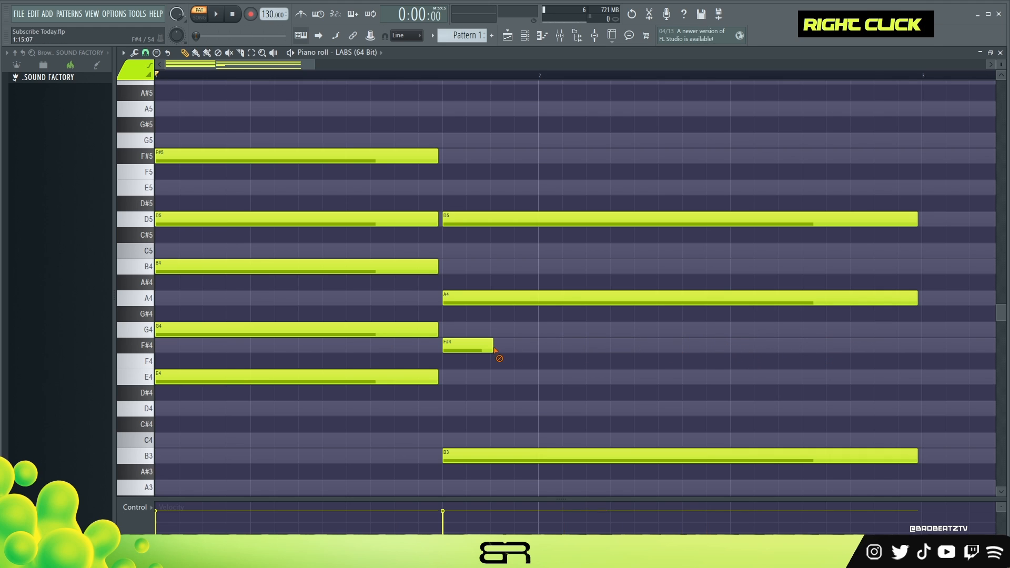
# Replace the second chord's short F#4 with a full-length F#4 and lower its D5 an octave to D4
pyautogui.rightClick(459, 348)
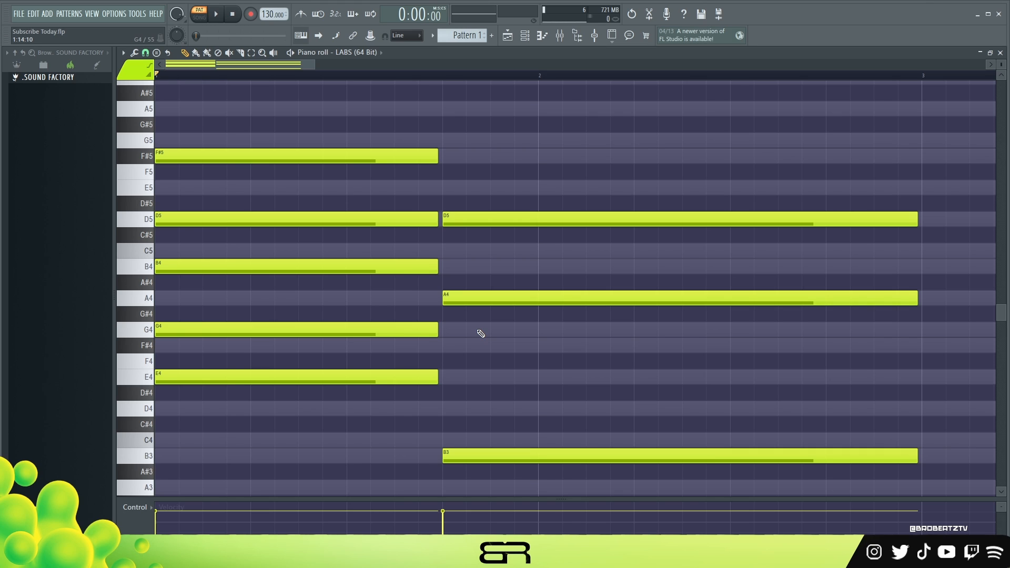
pyautogui.keyDown('ctrl'); pyautogui.click(501, 220); pyautogui.keyUp('ctrl')
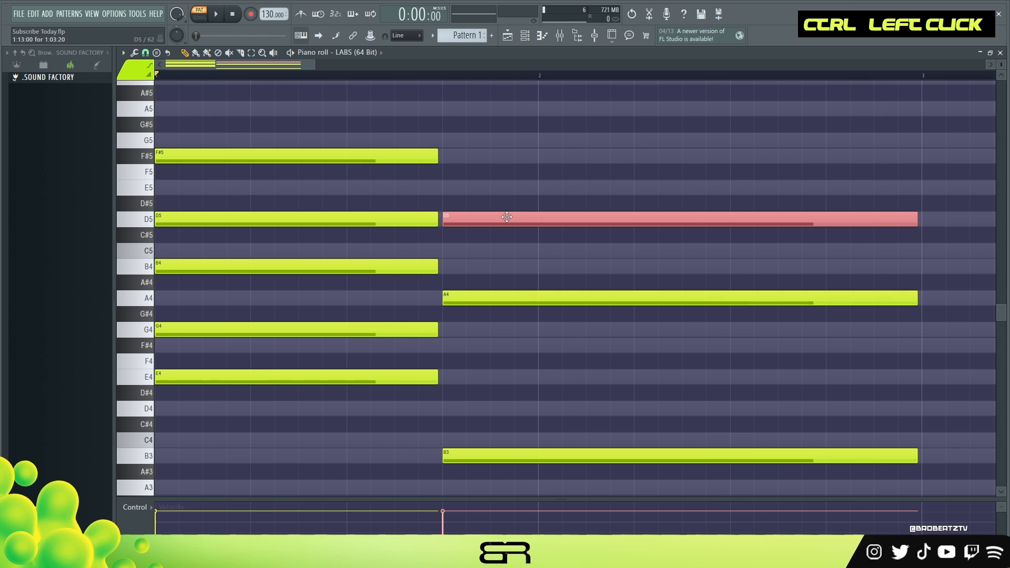
pyautogui.hotkey('ctrl', 'Down')
pyautogui.keyDown('ctrl'); pyautogui.click(480, 407); pyautogui.keyUp('ctrl')
pyautogui.moveTo(478, 405); pyautogui.dragTo(511, 346)
pyautogui.rightClick(497, 374)
pyautogui.click(488, 346)
pyautogui.keyDown('ctrl'); pyautogui.click(493, 345); pyautogui.keyUp('ctrl')
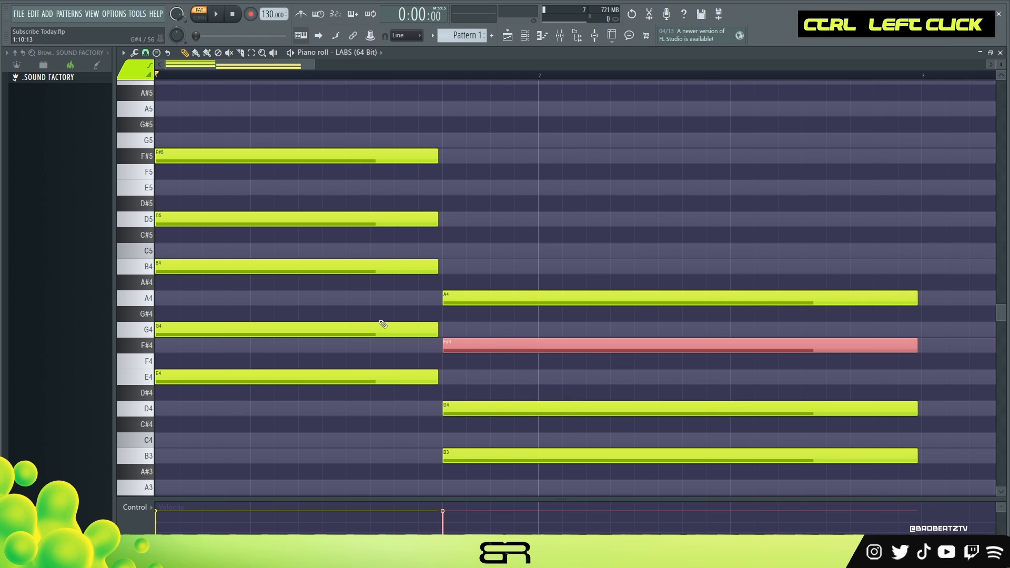
pyautogui.keyDown('ctrl'); pyautogui.keyDown('shift'); pyautogui.click(233, 268); pyautogui.keyUp('shift'); pyautogui.keyUp('ctrl')
pyautogui.rightClick(481, 361)
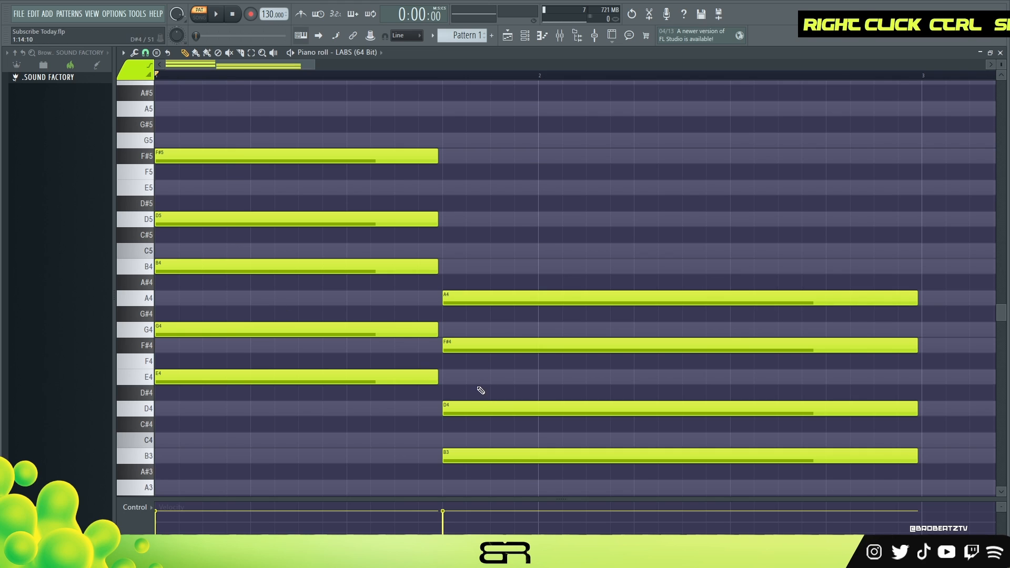
# Raise the second chord's D4 by an octave to D5
pyautogui.keyDown('ctrl'); pyautogui.click(484, 406); pyautogui.keyUp('ctrl')
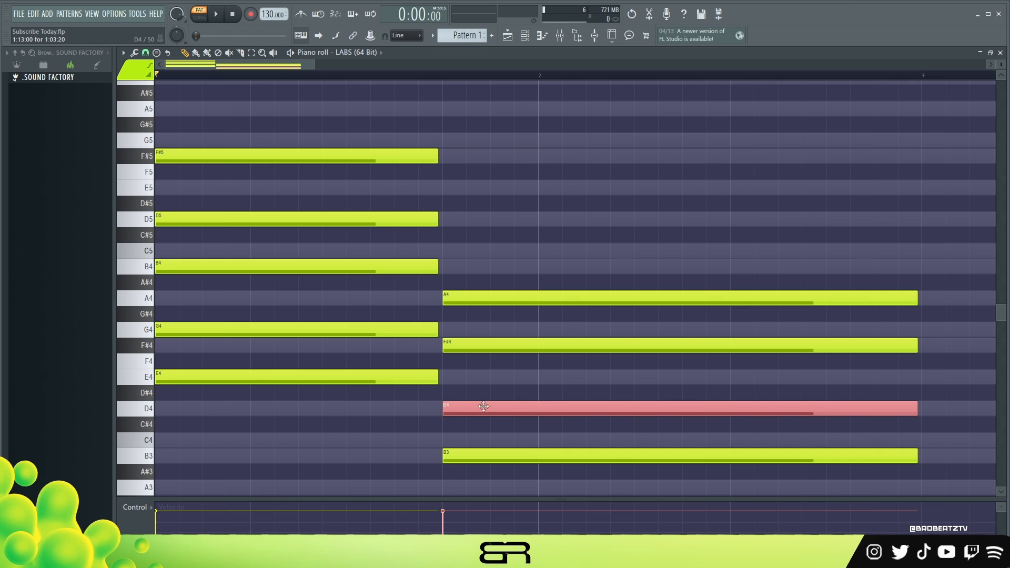
pyautogui.hotkey('ctrl', 'Up')
pyautogui.rightClick(537, 388)
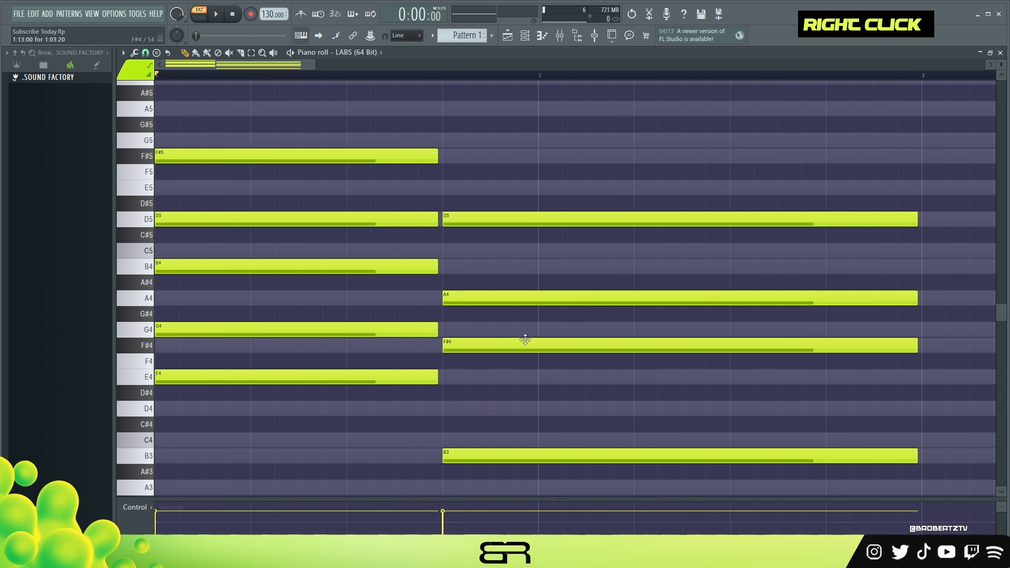
# Shorten the first chord's B4 to about half a beat, add a second short B4 half a beat in, and play back
pyautogui.keyDown('ctrl'); pyautogui.click(436, 268); pyautogui.keyUp('ctrl')
pyautogui.moveTo(432, 266); pyautogui.dragTo(168, 272)
pyautogui.press('space')
pyautogui.press('space')
pyautogui.press('space')
pyautogui.press('space')
pyautogui.keyDown('ctrl'); pyautogui.click(258, 250); pyautogui.keyUp('ctrl')
pyautogui.keyDown('alt'); pyautogui.scroll(2, 263, 284); pyautogui.keyUp('alt')
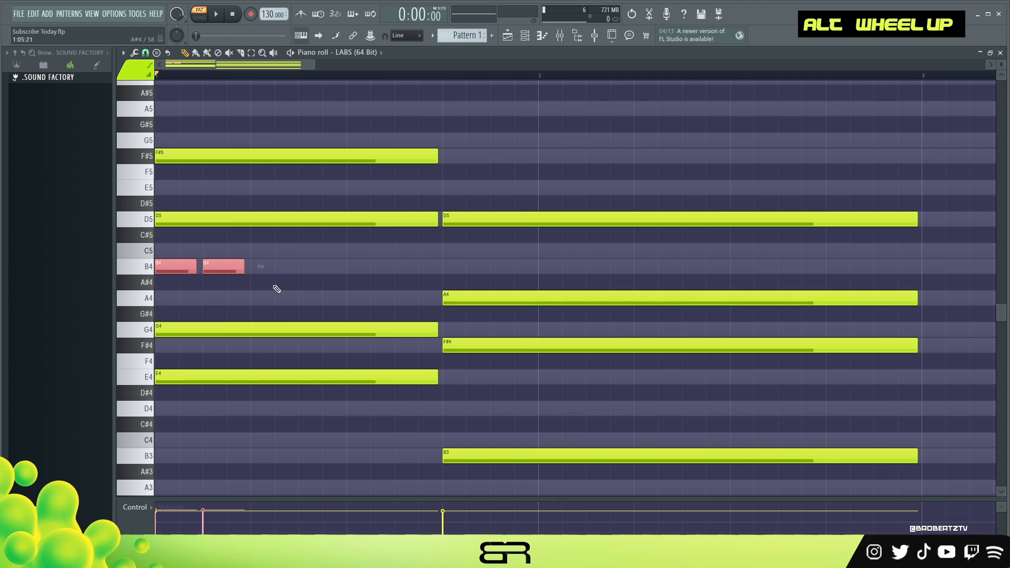
# Add short B4 notes 1.5 and 2.5 beats into the first chord and play back the progression
pyautogui.hotkey('ctrl', 'a')
pyautogui.moveTo(244, 260)
pyautogui.keyDown('ctrl'); pyautogui.mouseDown()
pyautogui.moveTo(175, 289)
pyautogui.moveTo(170, 281)
pyautogui.moveTo(402, 275)
pyautogui.mouseUp(); pyautogui.keyUp('ctrl')
pyautogui.keyDown('shift'); pyautogui.rightClick(335, 281); pyautogui.keyUp('shift')
pyautogui.rightClick(379, 269)
pyautogui.keyDown('ctrl'); pyautogui.click(307, 266); pyautogui.keyUp('ctrl')
pyautogui.keyDown('shift'); pyautogui.moveTo(308, 268); pyautogui.dragTo(404, 275); pyautogui.keyUp('shift')
pyautogui.press('space')
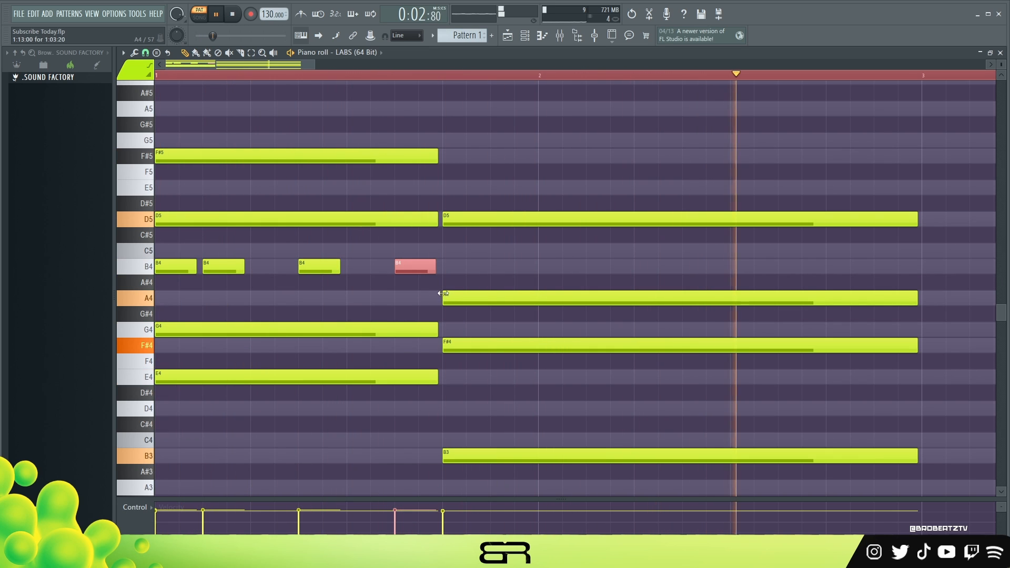
pyautogui.press('space')
# Replace the second chord's long F#4 with five short F#4 notes one beat apart, starting half a beat in, and play back
pyautogui.rightClick(541, 347)
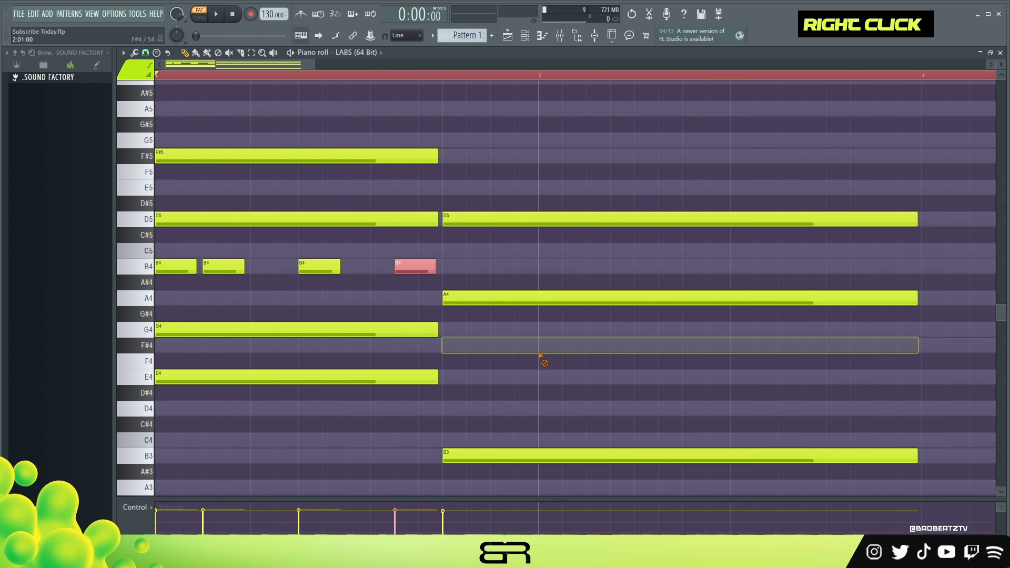
pyautogui.click(493, 345)
pyautogui.press('space')
pyautogui.click(590, 345)
pyautogui.click(687, 344)
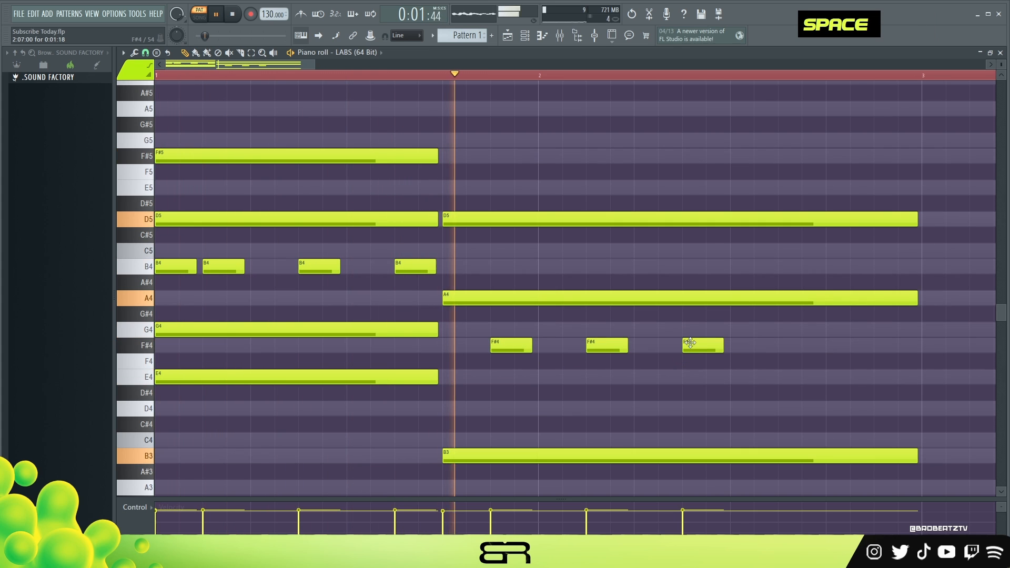
pyautogui.click(774, 346)
pyautogui.click(871, 348)
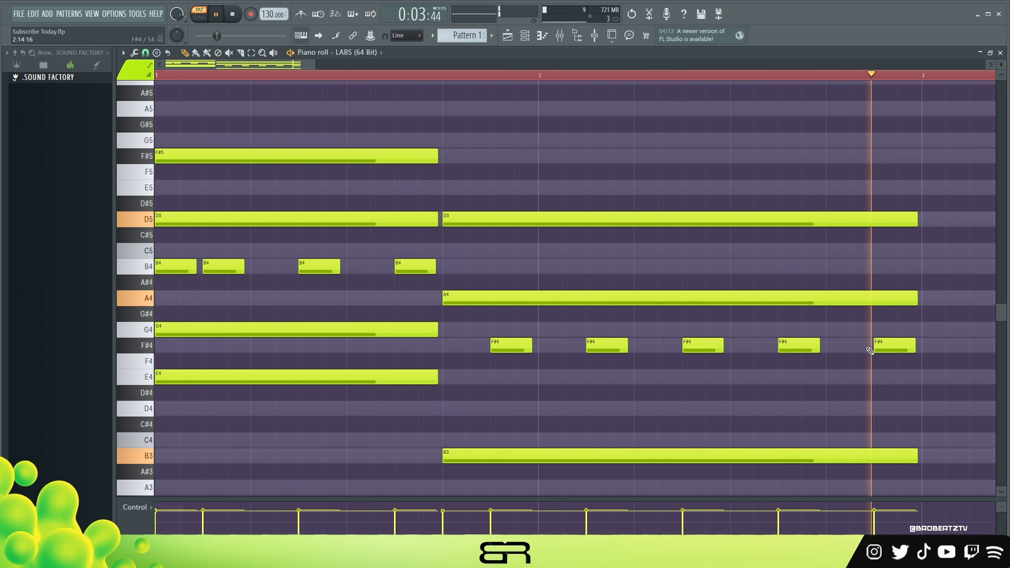
pyautogui.press('space')
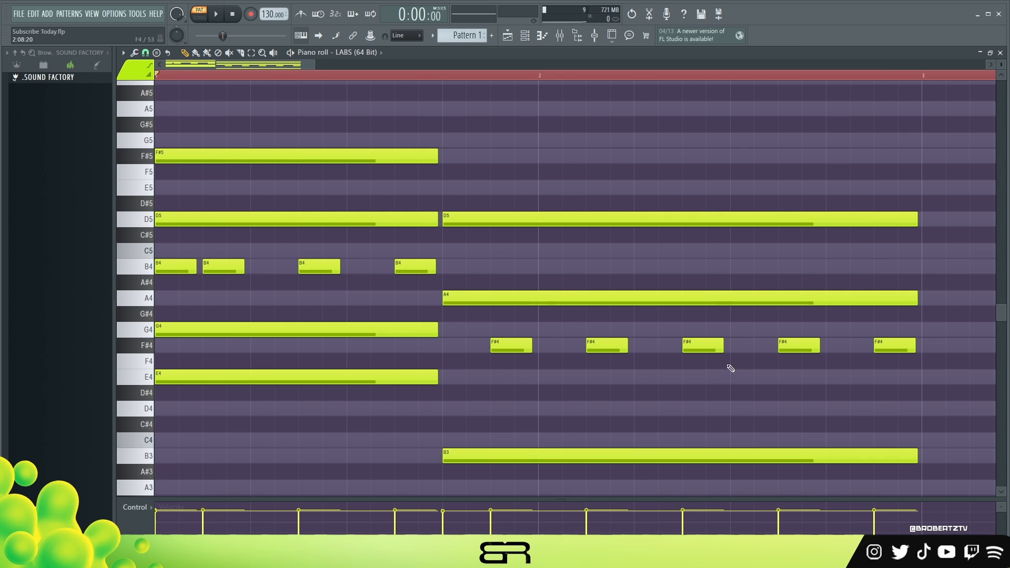
# Limit the playback range to bars 1 and 2 and listen to the progression
pyautogui.doubleClick(923, 79)
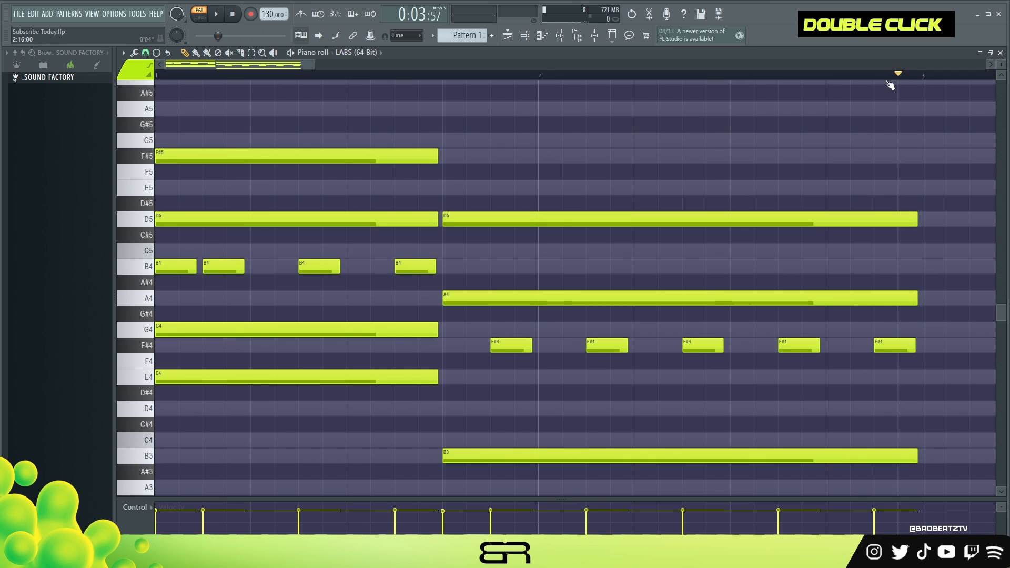
pyautogui.doubleClick(925, 75)
pyautogui.rightClick(494, 165)
pyautogui.press('space')
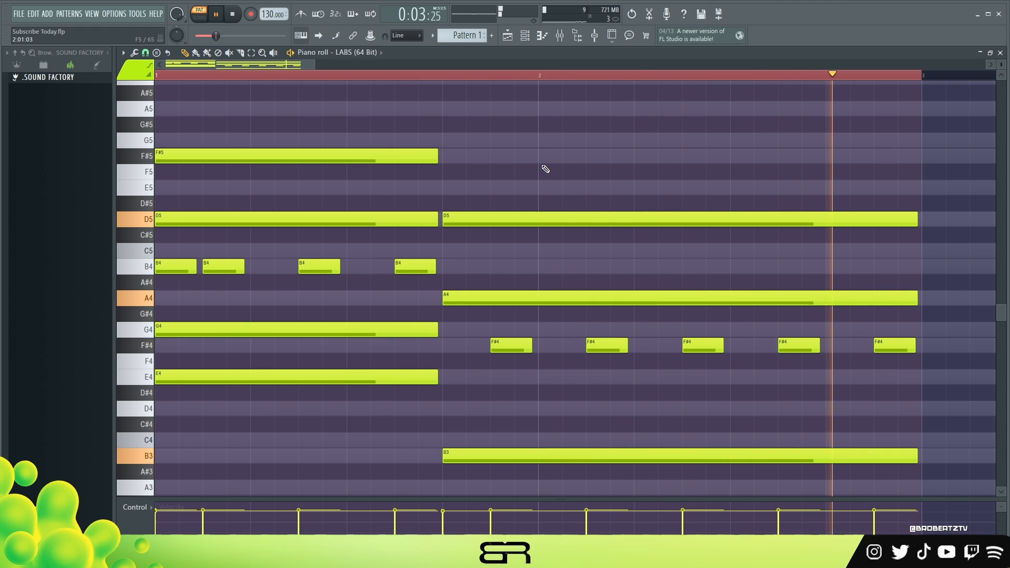
pyautogui.press('space')
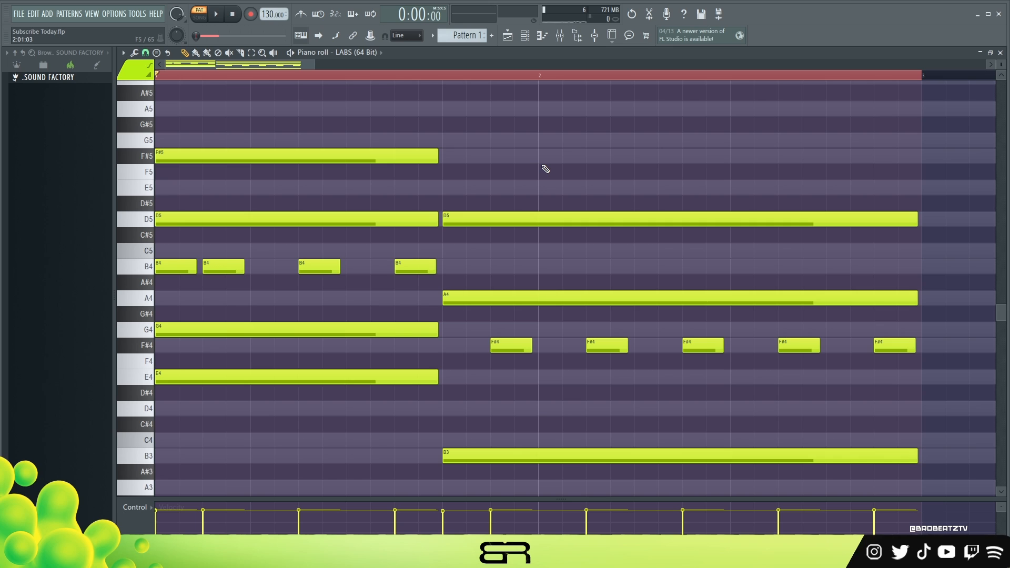
pyautogui.rightClick(550, 260)
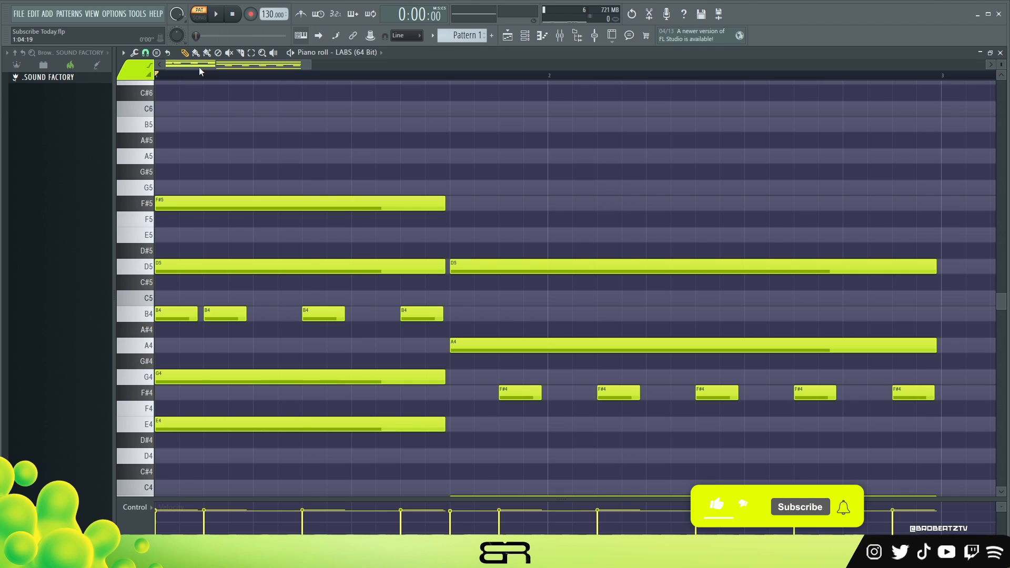
# Place five short E5 notes half a beat apart over the second chord and move them to B5 at the first chord's start
pyautogui.click(454, 237)
pyautogui.click(504, 236)
pyautogui.click(553, 237)
pyautogui.click(602, 236)
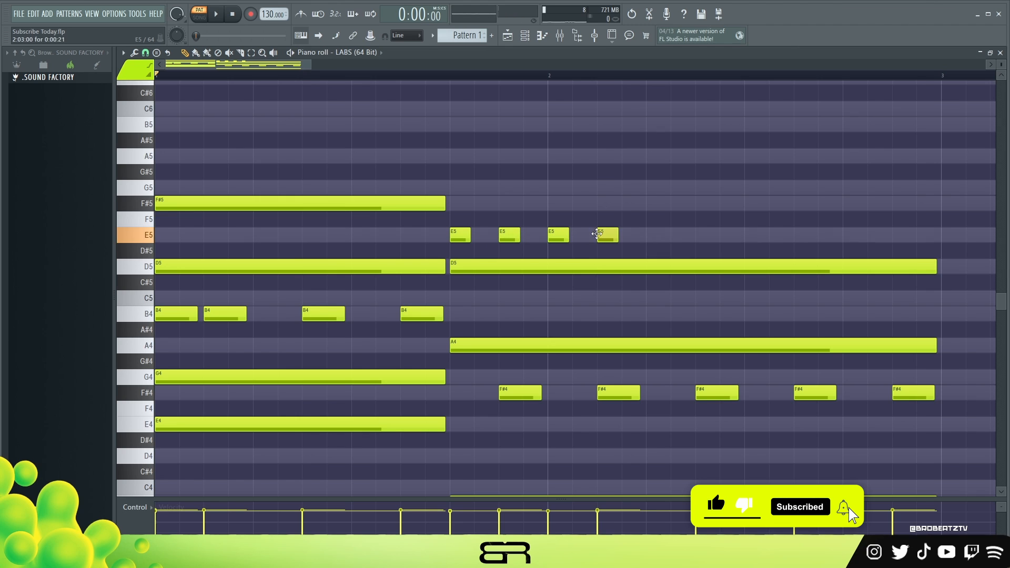
pyautogui.click(652, 236)
pyautogui.moveTo(694, 235); pyautogui.dragTo(156, 132)
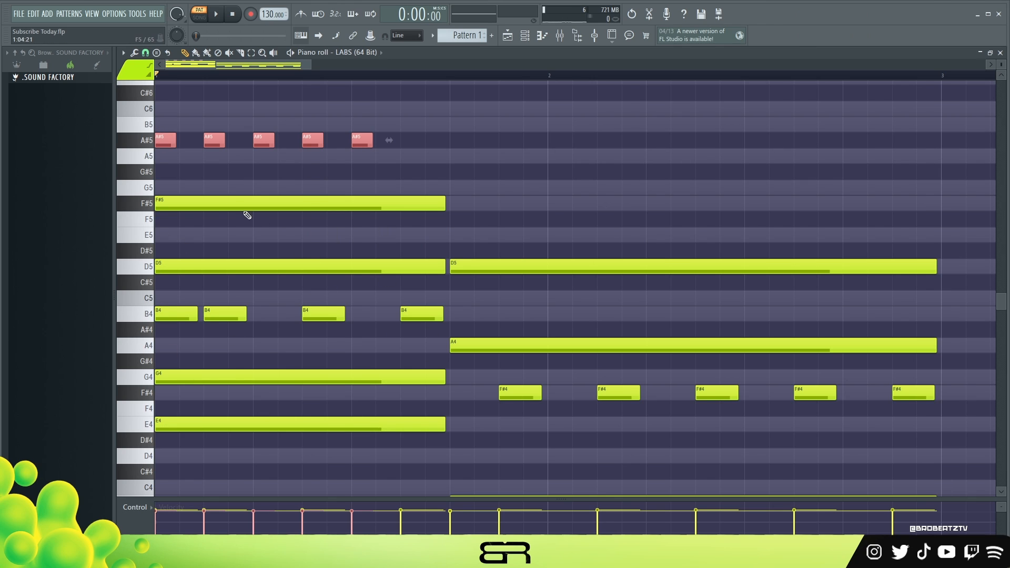
pyautogui.moveTo(153, 147)
pyautogui.mouseDown()
pyautogui.moveTo(165, 100)
pyautogui.moveTo(154, 138)
pyautogui.mouseUp()
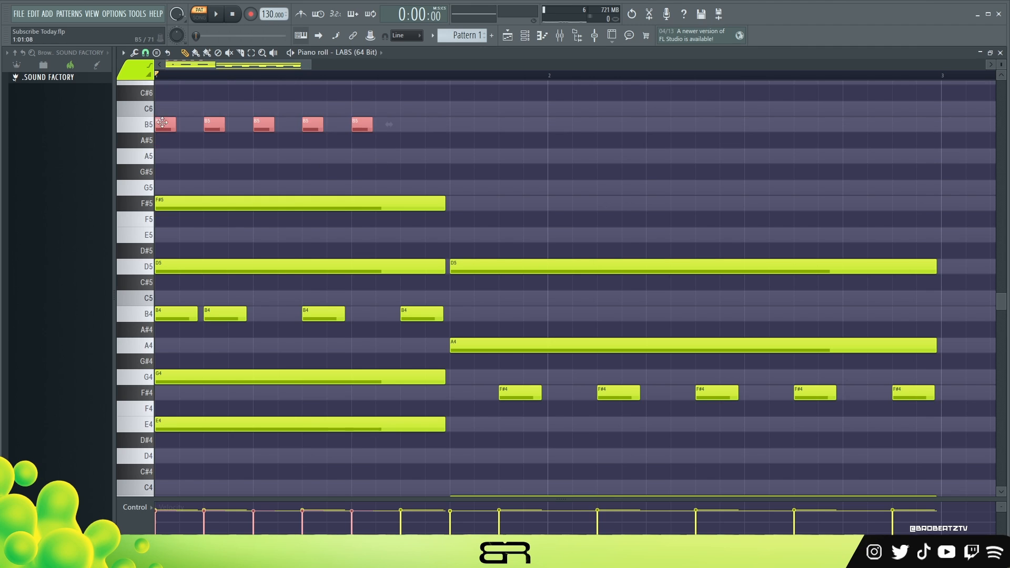
# Try the five short notes above the first chord at A#5 and A5, playing each pitch back
pyautogui.press('space')
pyautogui.press('space')
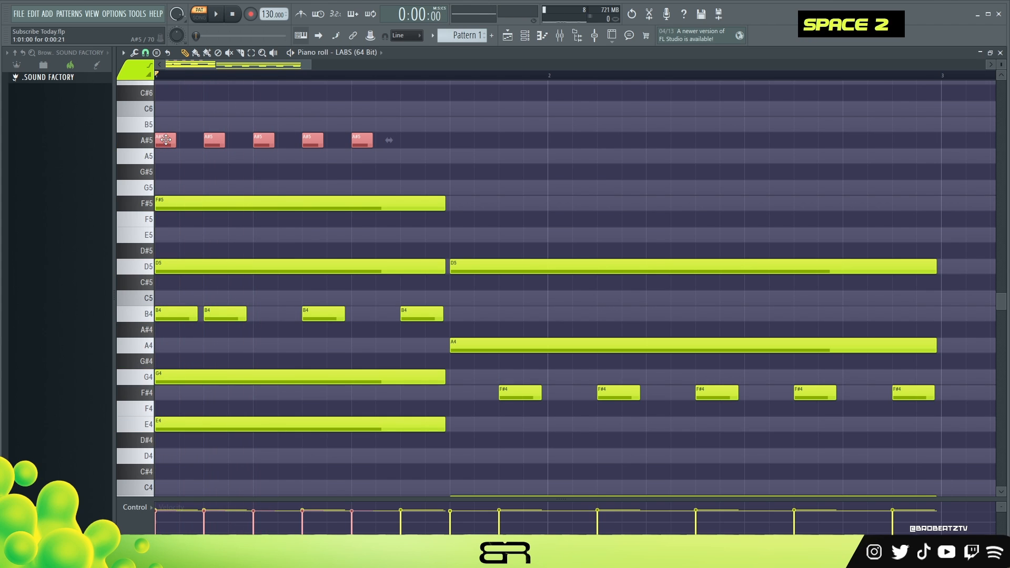
pyautogui.press('space')
pyautogui.press('space')
pyautogui.press('space')
pyautogui.press('space')
pyautogui.moveTo(167, 131); pyautogui.dragTo(160, 153)
pyautogui.press('space')
pyautogui.press('space')
pyautogui.press('space')
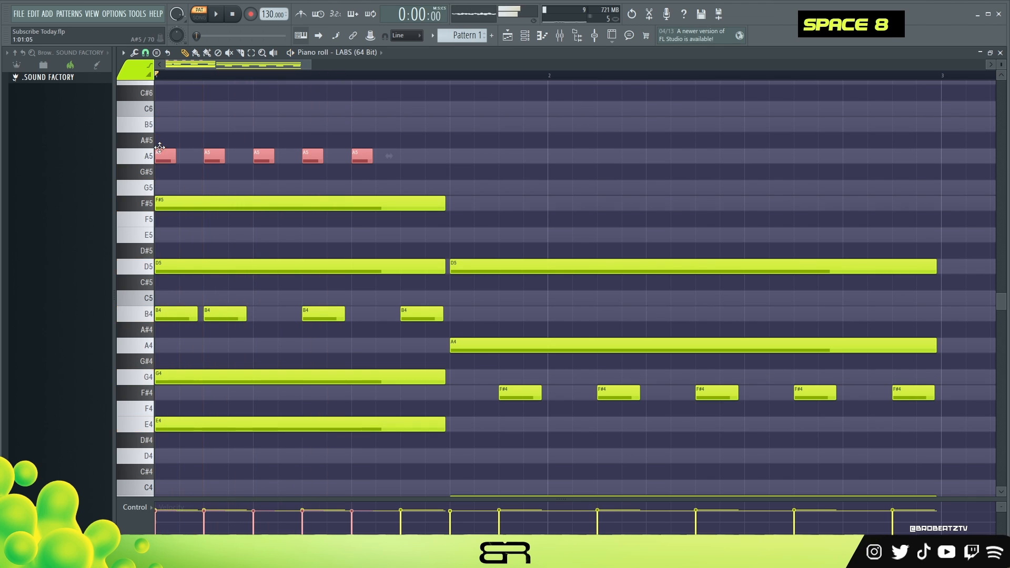
pyautogui.press('space')
pyautogui.press('space')
pyautogui.press('space')
pyautogui.press('space')
pyautogui.press('space')
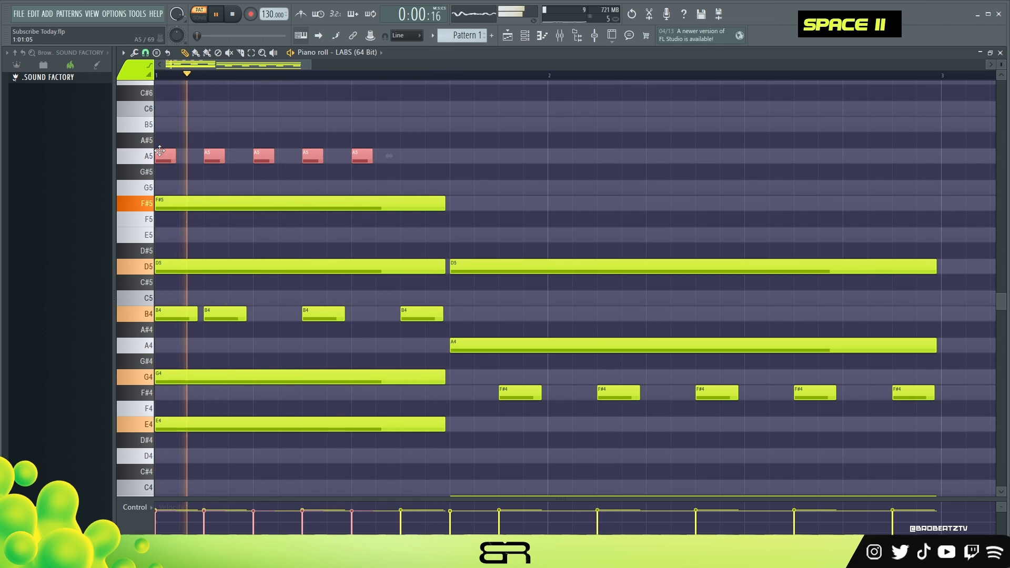
# Move the five short notes above the first chord down to E5 and play them back repeatedly
pyautogui.moveTo(160, 151); pyautogui.dragTo(158, 236)
pyautogui.press('space')
pyautogui.press('space')
pyautogui.press('space')
pyautogui.press('space')
pyautogui.press('space')
pyautogui.press('space')
pyautogui.press('space')
pyautogui.press('space')
pyautogui.press('space')
pyautogui.press('space')
pyautogui.press('space')
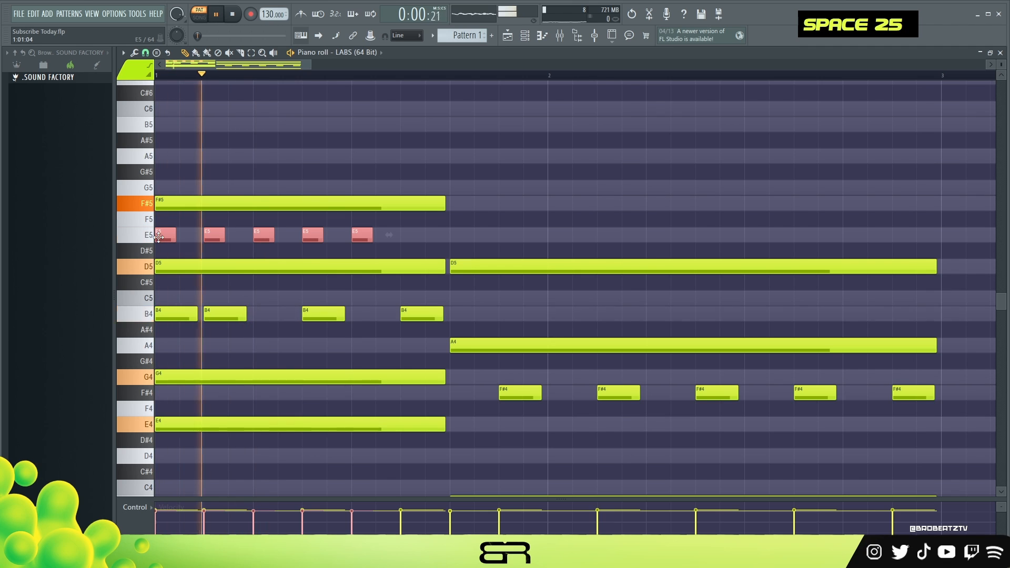
pyautogui.press('space')
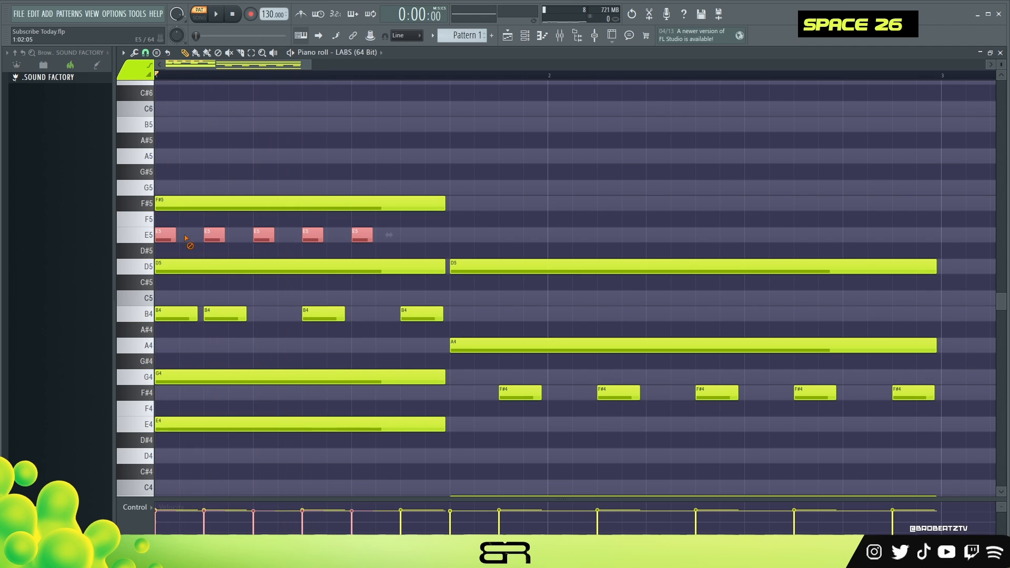
# Delete the first short E5 note and shift the next one a quarter beat later
pyautogui.rightClick(185, 239)
pyautogui.rightClick(172, 237)
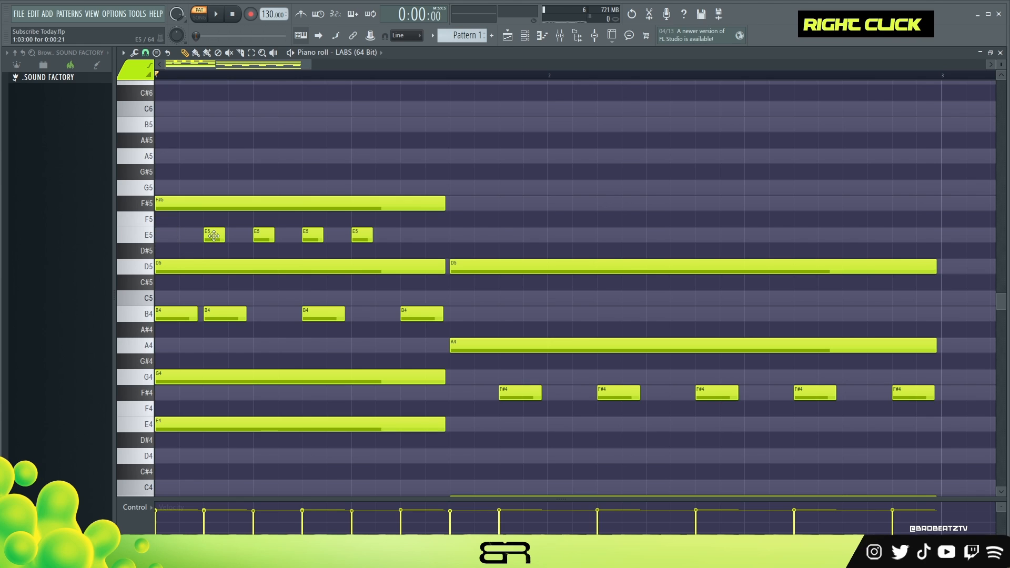
pyautogui.click(214, 235)
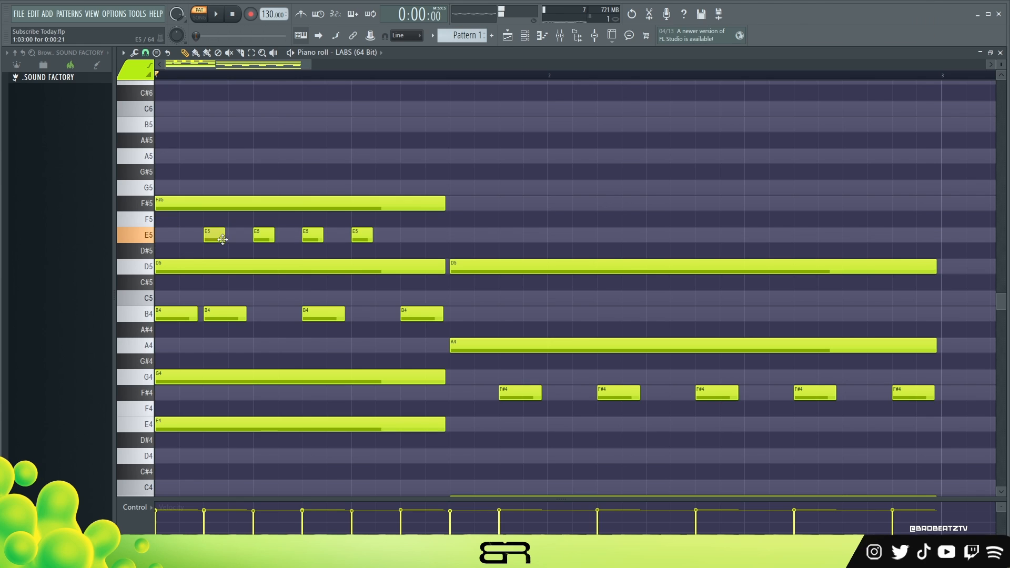
pyautogui.moveTo(214, 236); pyautogui.dragTo(239, 235)
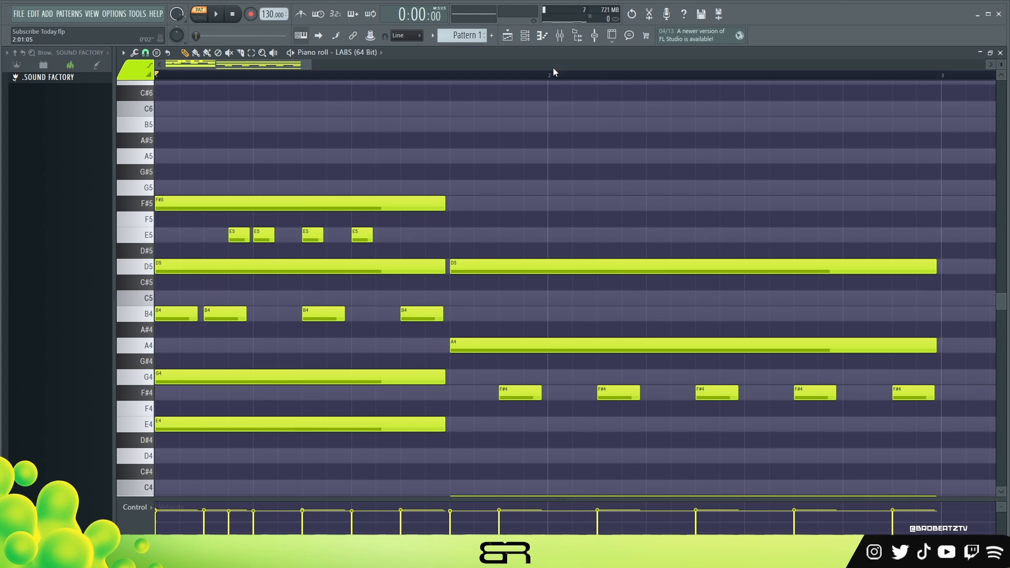
# Show the Channel rack and place hits on steps 9 and 21 for [AK] Beefi, Mouse Drums 15 and Mouse Drums 12
pyautogui.click(525, 35)
pyautogui.moveTo(425, 87); pyautogui.dragTo(319, 86)
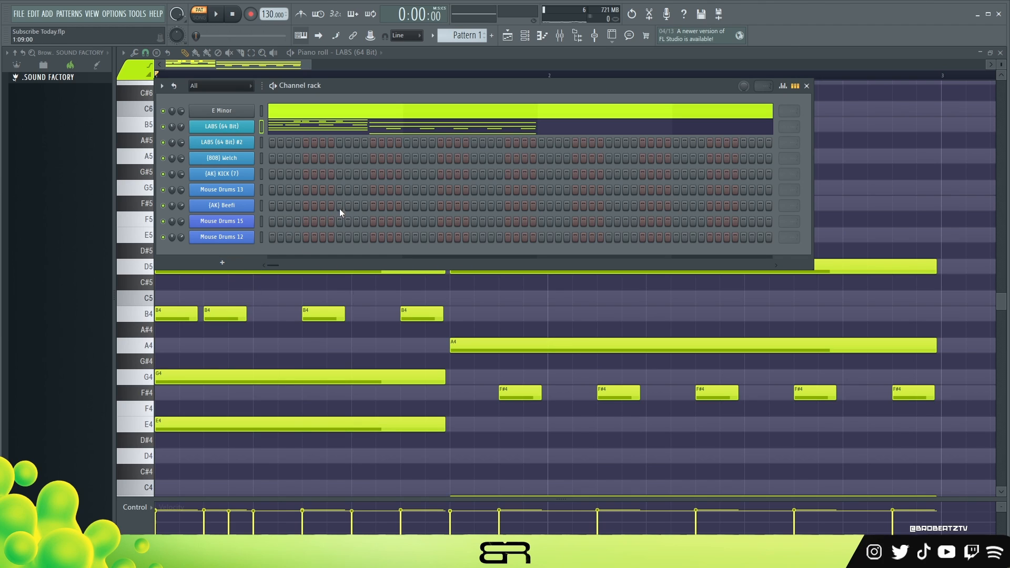
pyautogui.click(441, 206)
pyautogui.click(340, 221)
pyautogui.click(340, 237)
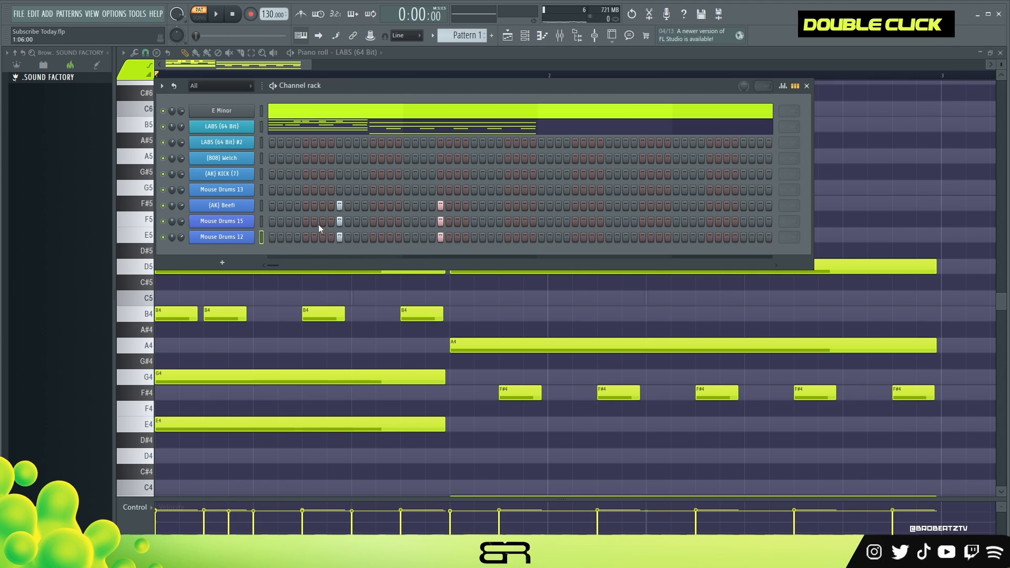
# Move the step 9 hits of Mouse Drums 15 to step 13 and of Mouse Drums 12 to step 11
pyautogui.rightClick(340, 221)
pyautogui.rightClick(340, 237)
pyautogui.click(365, 221)
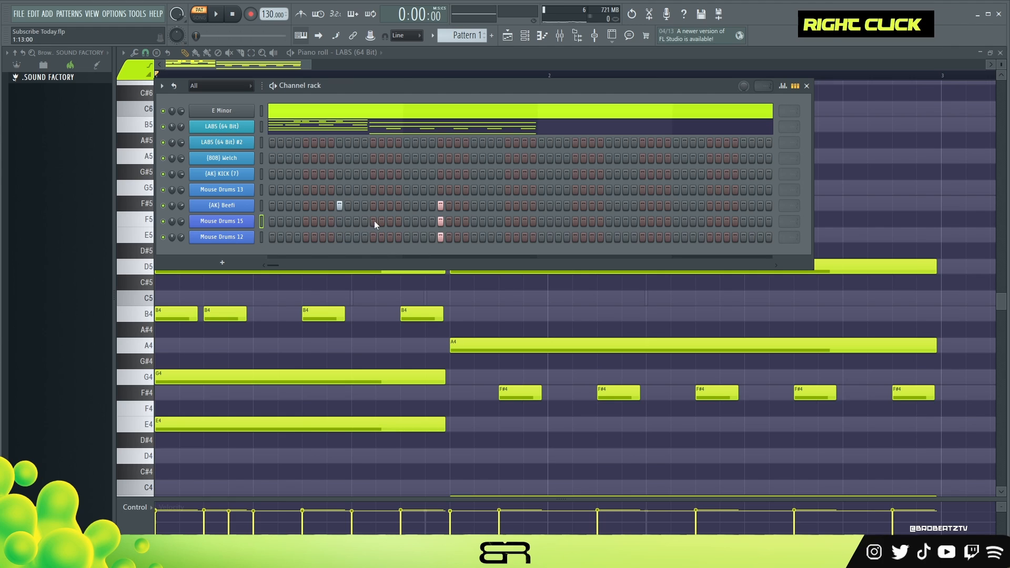
pyautogui.click(357, 237)
pyautogui.click(407, 221)
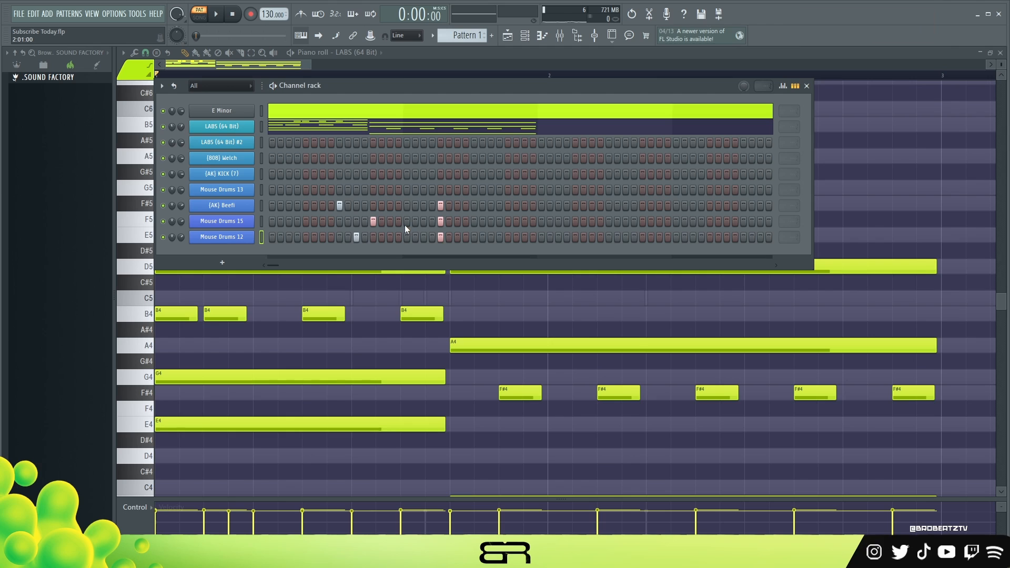
# Clear all hits of Mouse Drums 15 and 12 and the step 21 hit of [AK] Beefi, and close the Channel rack
pyautogui.rightClick(441, 205)
pyautogui.rightClick(441, 221)
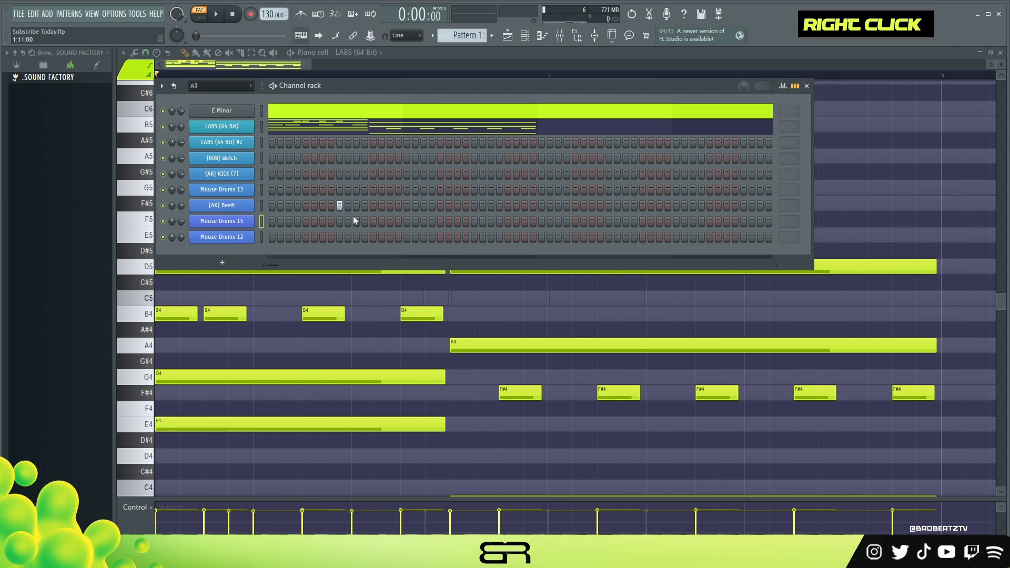
pyautogui.click(806, 86)
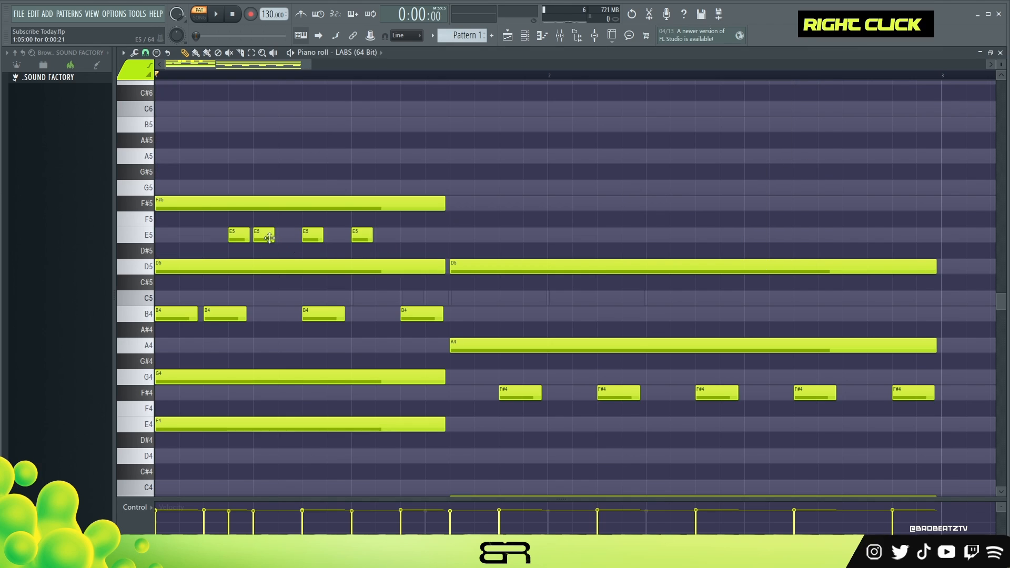
# Shift the last three short E5 notes a quarter beat later for even half-beat spacing and play back the progression
pyautogui.moveTo(267, 235); pyautogui.dragTo(386, 240)
pyautogui.press('space')
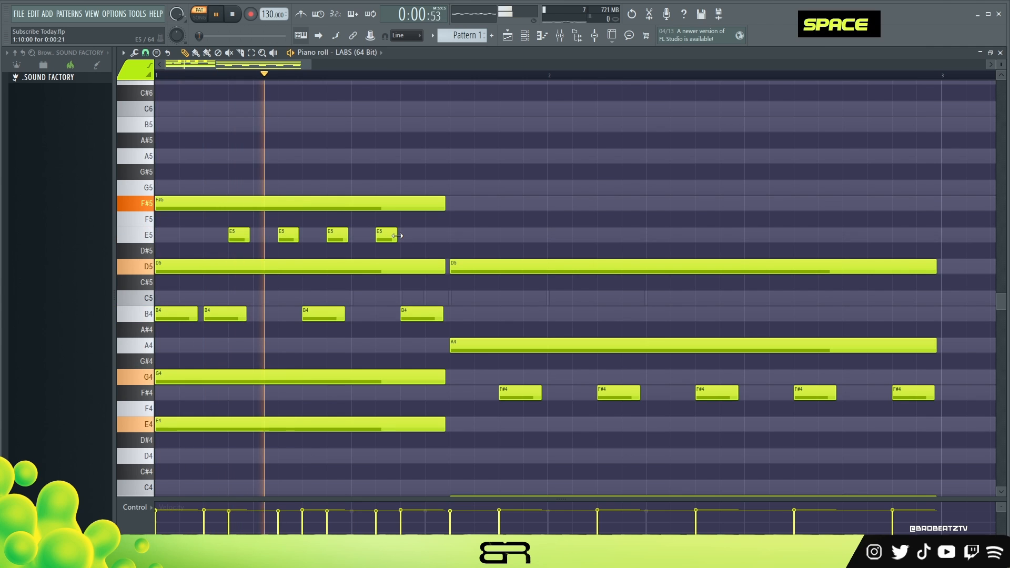
pyautogui.press('space')
# Lengthen the last E5 note to the end of the first chord and play back the progression
pyautogui.press('space')
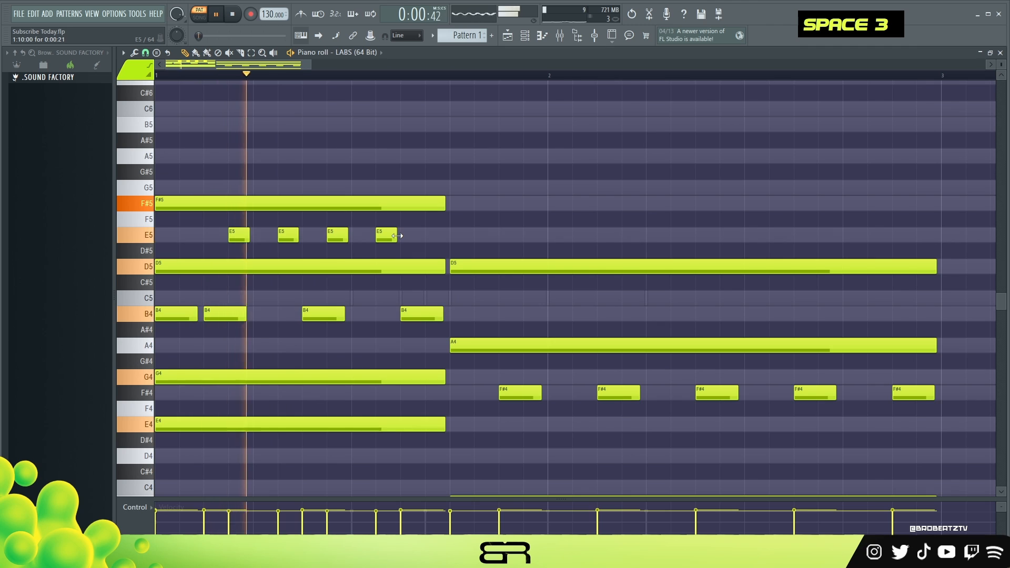
pyautogui.moveTo(397, 236); pyautogui.dragTo(449, 235)
pyautogui.press('space')
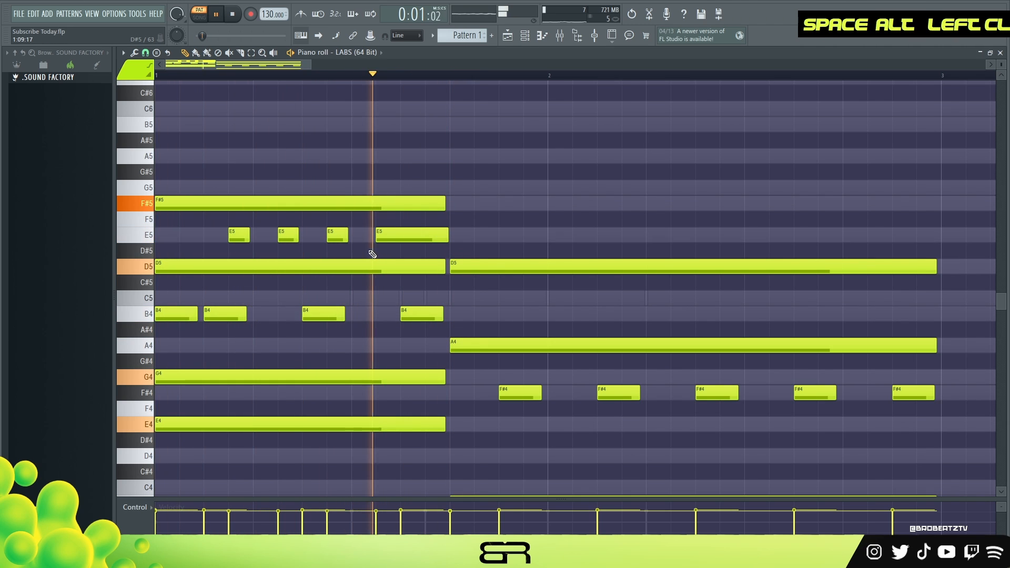
pyautogui.press('space')
pyautogui.press('space')
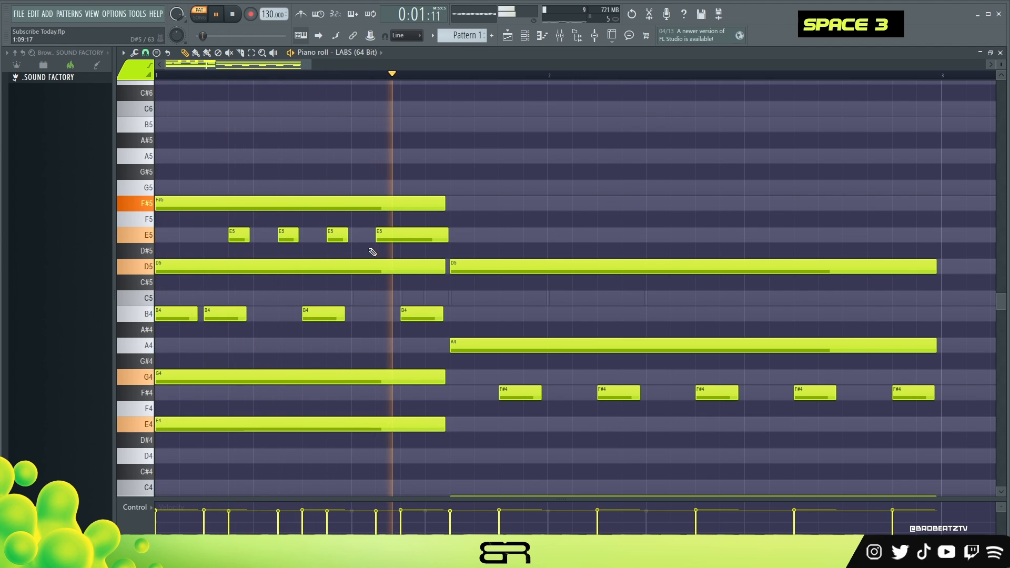
pyautogui.press('space')
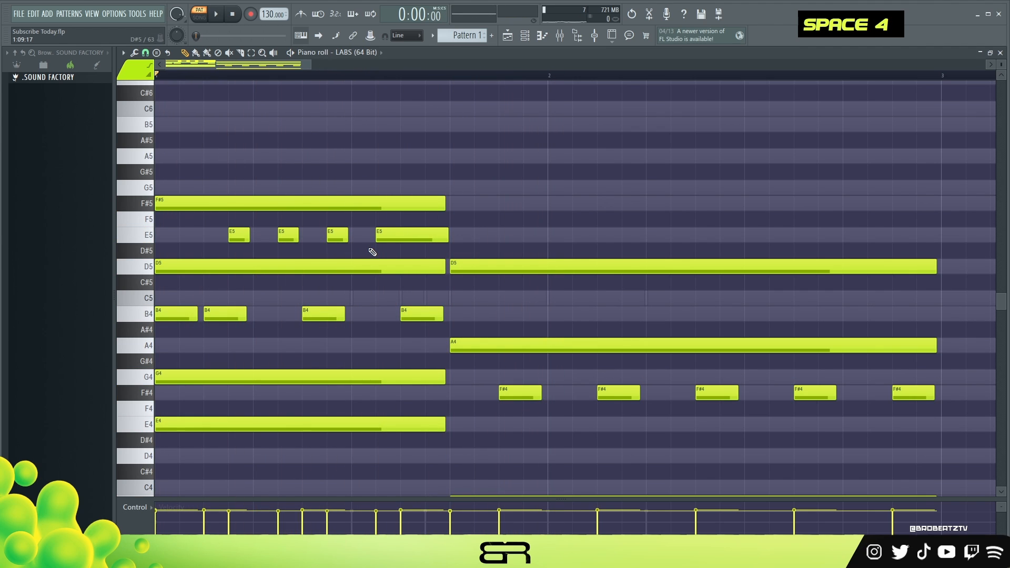
# Try copying the second chord's long D5 note to F#5 and B4, and delete the F#5 copy
pyautogui.keyDown('ctrl'); pyautogui.moveTo(407, 232); pyautogui.dragTo(185, 256); pyautogui.keyUp('ctrl')
pyautogui.rightClick(478, 186)
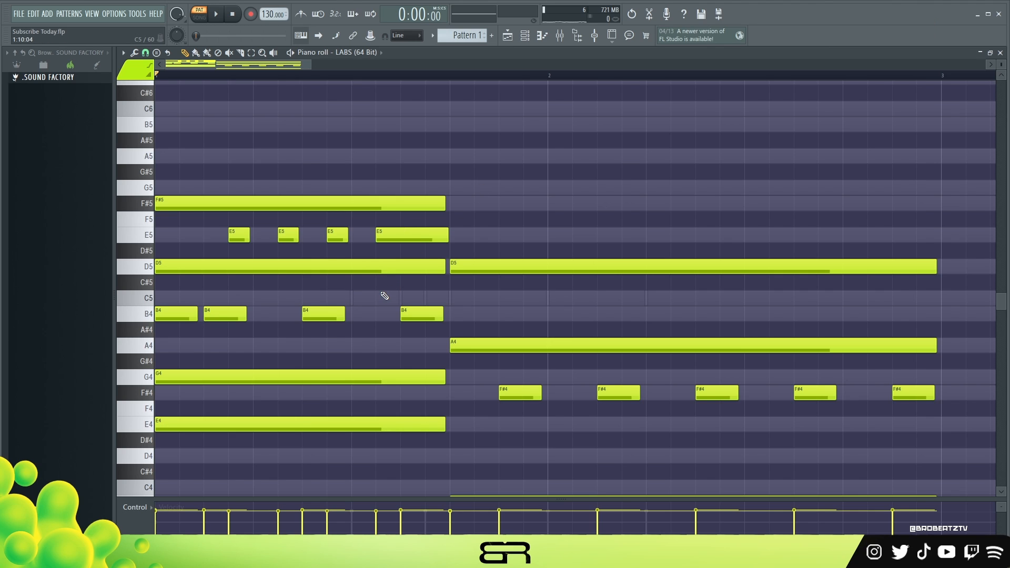
pyautogui.keyDown('ctrl'); pyautogui.click(480, 267); pyautogui.keyUp('ctrl')
pyautogui.keyDown('shift'); pyautogui.moveTo(476, 268); pyautogui.dragTo(460, 316); pyautogui.keyUp('shift')
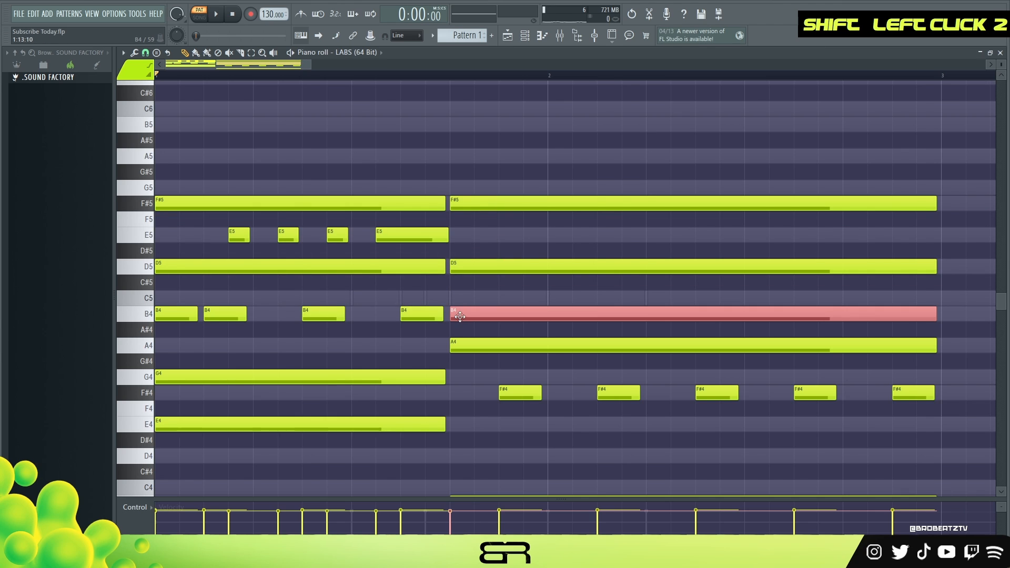
pyautogui.rightClick(532, 241)
pyautogui.keyDown('ctrl'); pyautogui.moveTo(466, 264); pyautogui.dragTo(939, 411); pyautogui.keyUp('ctrl')
pyautogui.rightClick(938, 410)
pyautogui.rightClick(567, 203)
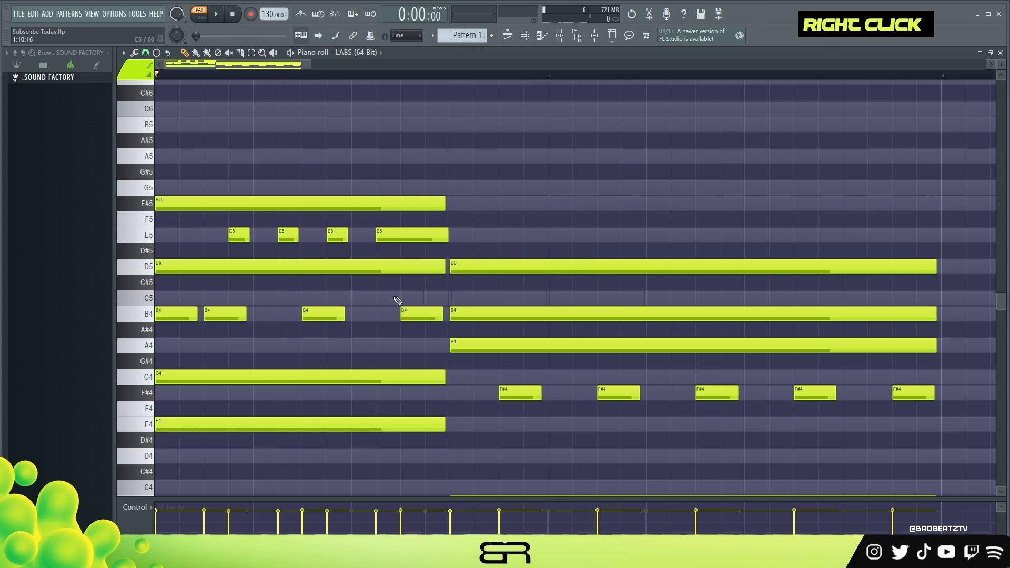
# Remove the long B4 note from the second chord
pyautogui.keyDown('ctrl'); pyautogui.moveTo(355, 199); pyautogui.dragTo(345, 221); pyautogui.keyUp('ctrl')
pyautogui.keyDown('shift'); pyautogui.moveTo(174, 205); pyautogui.dragTo(476, 207); pyautogui.keyUp('shift')
pyautogui.rightClick(502, 217)
pyautogui.rightClick(500, 208)
pyautogui.keyDown('ctrl'); pyautogui.click(467, 309); pyautogui.keyUp('ctrl')
pyautogui.moveTo(932, 310)
pyautogui.mouseDown()
pyautogui.moveTo(654, 314)
pyautogui.moveTo(932, 311)
pyautogui.mouseUp()
pyautogui.rightClick(927, 314)
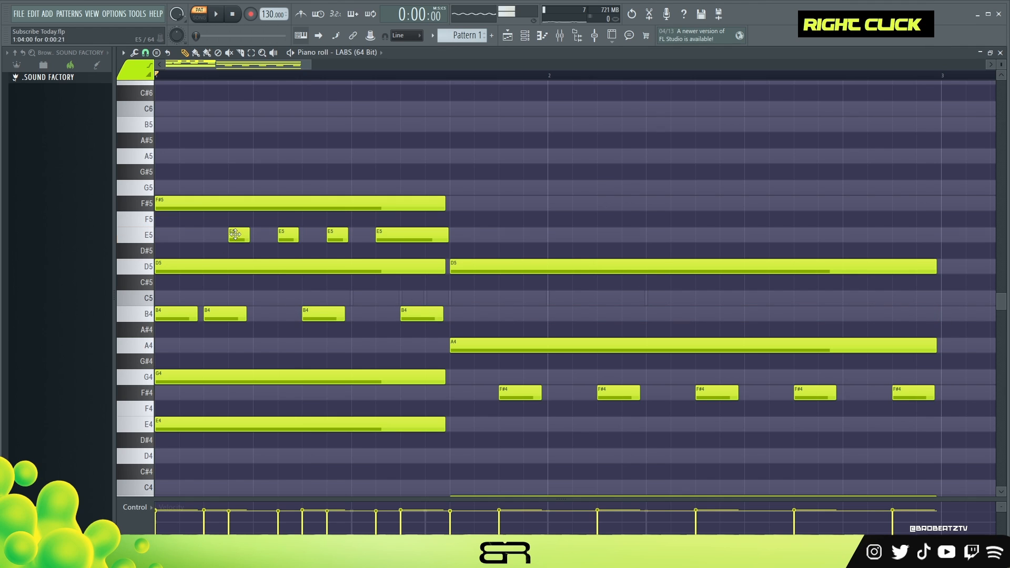
# Place a short B4 note a quarter beat after the start of the second chord and play back the opening
pyautogui.click(477, 314)
pyautogui.press('space')
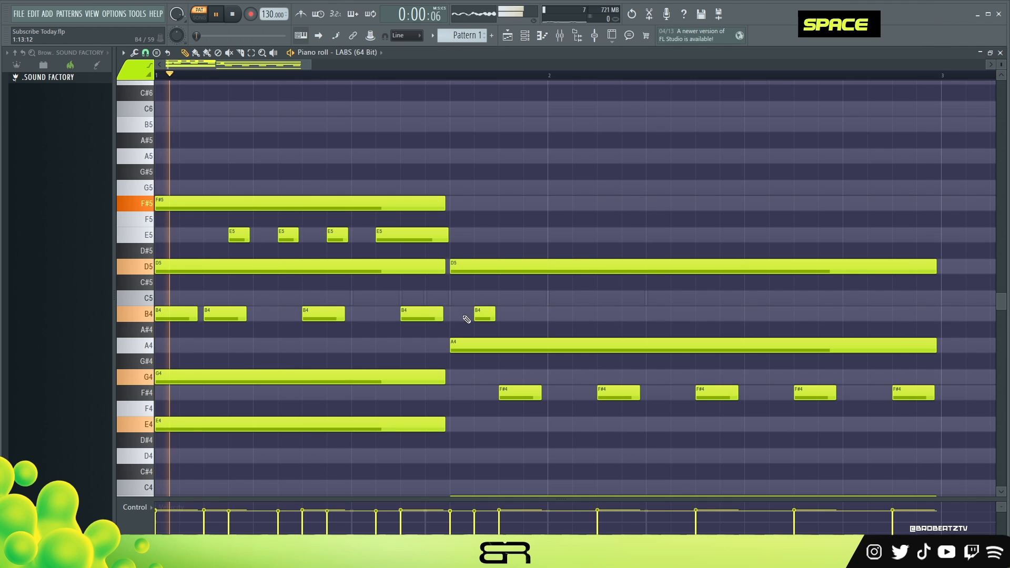
pyautogui.press('space')
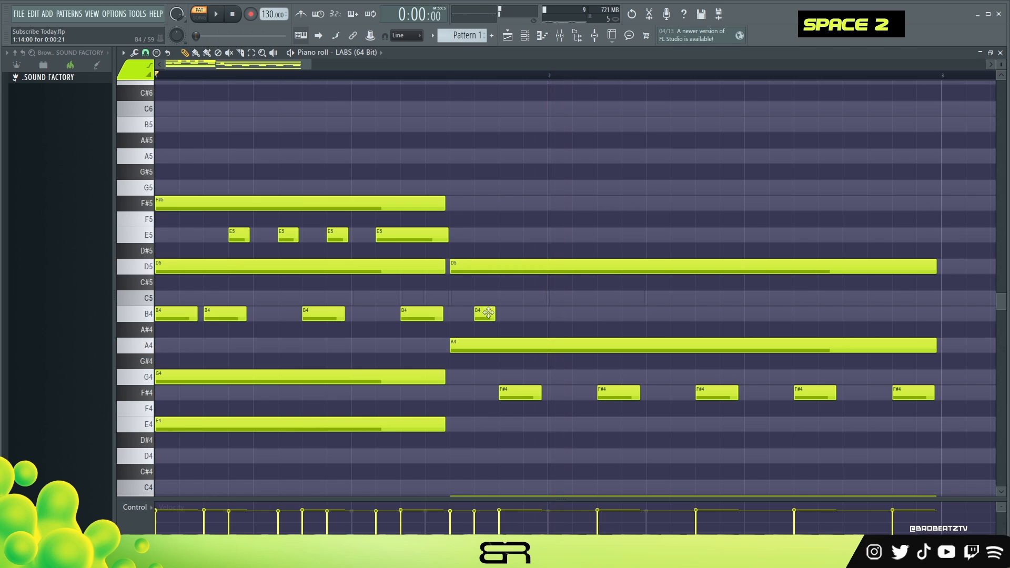
# Repeat the short B4 note at half-beat intervals to make eight notes over the second chord
pyautogui.press('space')
pyautogui.click(527, 318)
pyautogui.keyDown('ctrl'); pyautogui.moveTo(532, 308); pyautogui.dragTo(573, 318); pyautogui.keyUp('ctrl')
pyautogui.press('space')
pyautogui.keyDown('ctrl'); pyautogui.moveTo(652, 312); pyautogui.dragTo(675, 315); pyautogui.keyUp('ctrl')
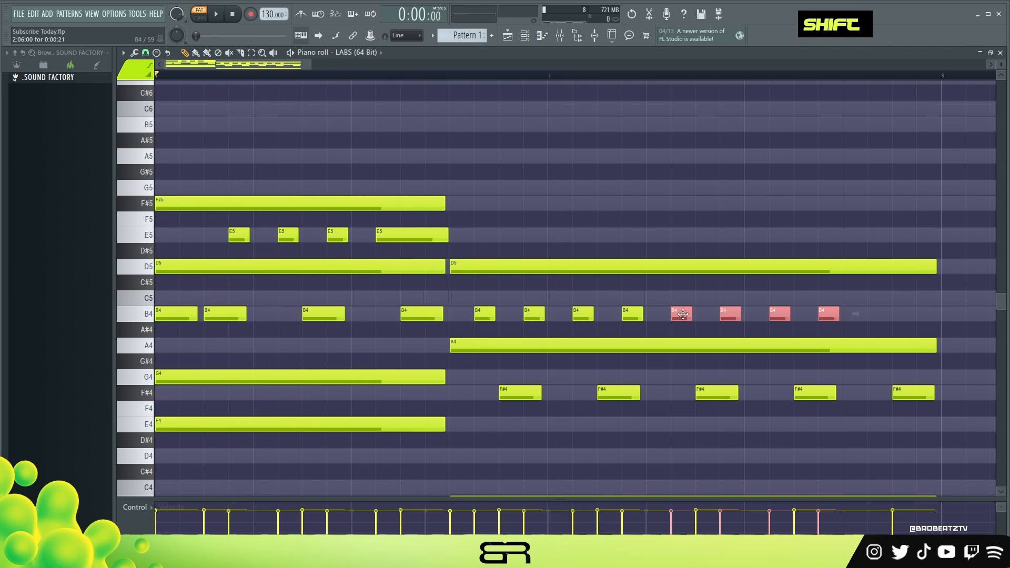
pyautogui.rightClick(679, 302)
pyautogui.keyDown('ctrl'); pyautogui.keyDown('shift'); pyautogui.doubleClick(485, 312); pyautogui.keyUp('shift'); pyautogui.keyUp('ctrl')
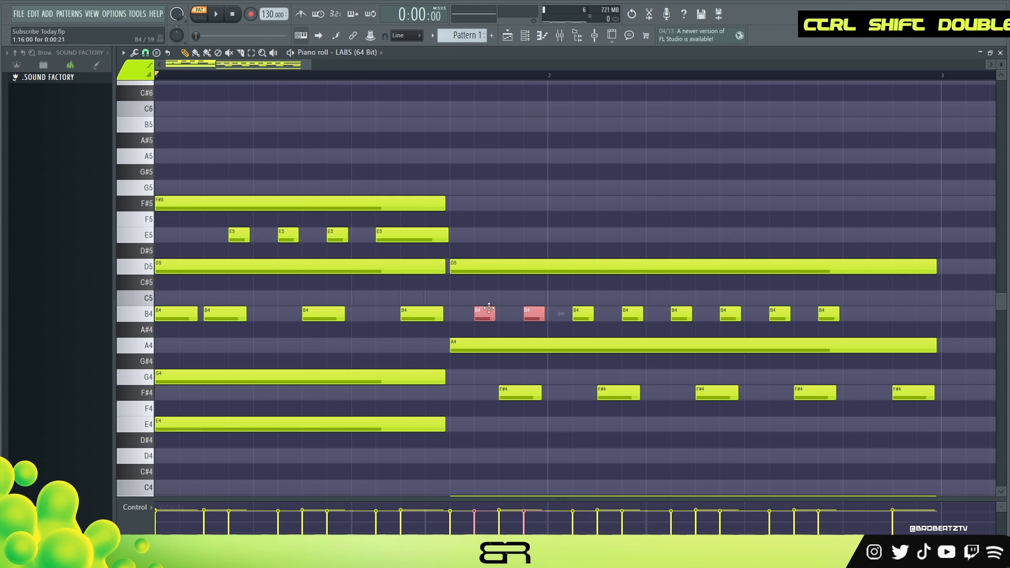
# Add a short E5 note half a beat before the first E5 note of the opening chord
pyautogui.keyDown('ctrl'); pyautogui.keyDown('shift'); pyautogui.click(238, 234); pyautogui.keyUp('shift'); pyautogui.keyUp('ctrl')
pyautogui.rightClick(266, 232)
pyautogui.keyDown('ctrl'); pyautogui.click(233, 233); pyautogui.keyUp('ctrl')
pyautogui.keyDown('shift'); pyautogui.moveTo(233, 234); pyautogui.dragTo(457, 237); pyautogui.keyUp('shift')
pyautogui.moveTo(184, 235)
pyautogui.keyDown('shift'); pyautogui.mouseDown()
pyautogui.moveTo(479, 281)
pyautogui.moveTo(478, 312)
pyautogui.moveTo(489, 219)
pyautogui.mouseUp(); pyautogui.keyUp('shift')
pyautogui.rightClick(476, 221)
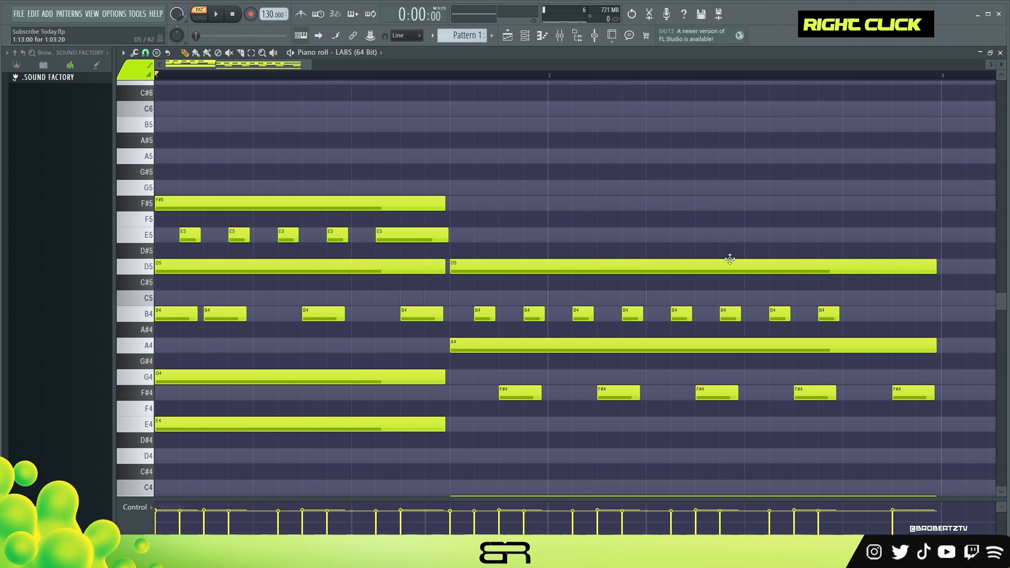
# Continue the short B4 notes with two more to the end of bar 2 and play back the pattern
pyautogui.keyDown('ctrl'); pyautogui.click(830, 314); pyautogui.keyUp('ctrl')
pyautogui.keyDown('shift'); pyautogui.moveTo(829, 314); pyautogui.dragTo(931, 315); pyautogui.keyUp('shift')
pyautogui.press('space')
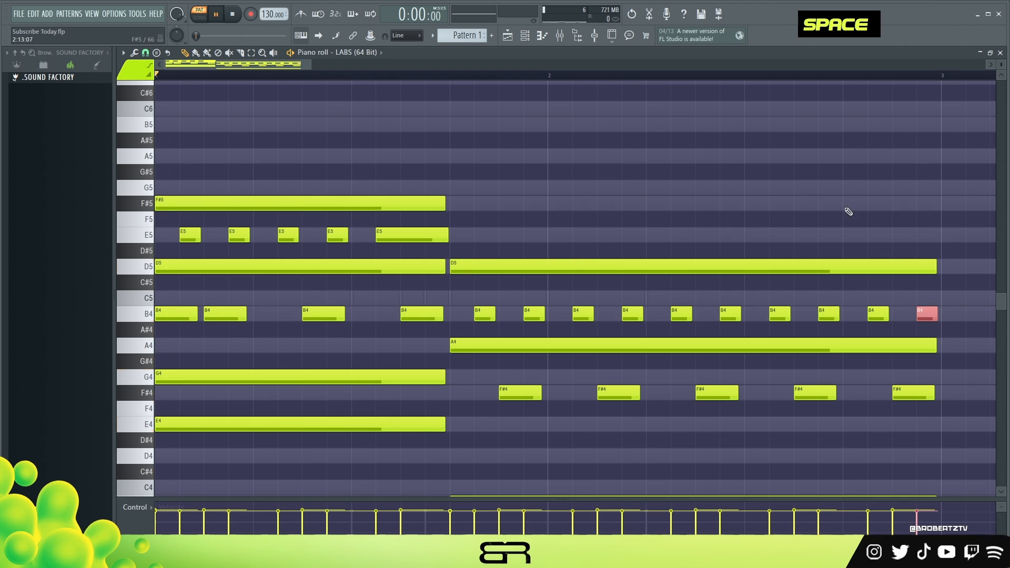
pyautogui.rightClick(741, 200)
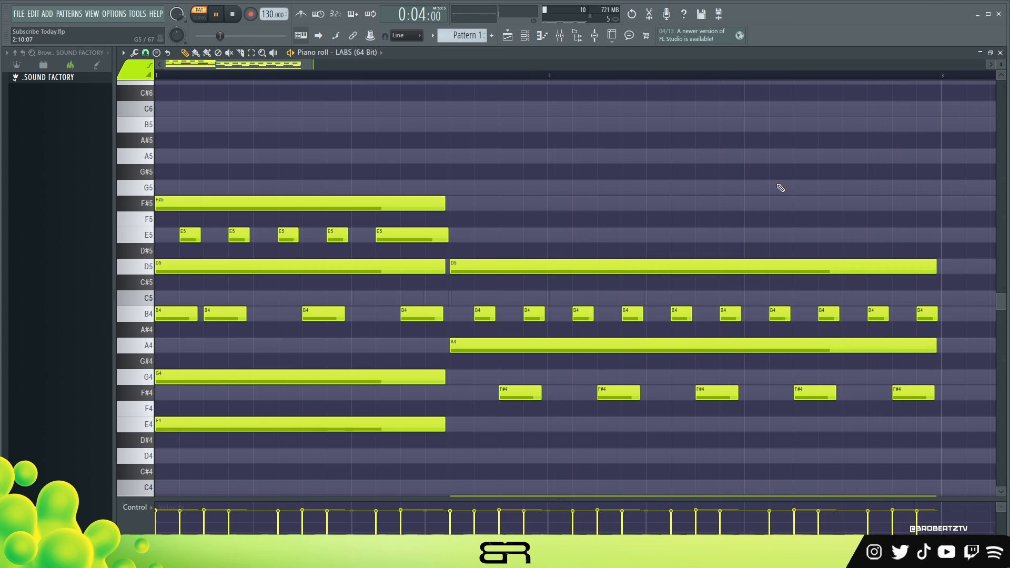
pyautogui.press('space')
# Select bars 1 and 2 on the timeline as the playback range and listen to the progression
pyautogui.doubleClick(942, 77)
pyautogui.moveTo(942, 77); pyautogui.dragTo(199, 89)
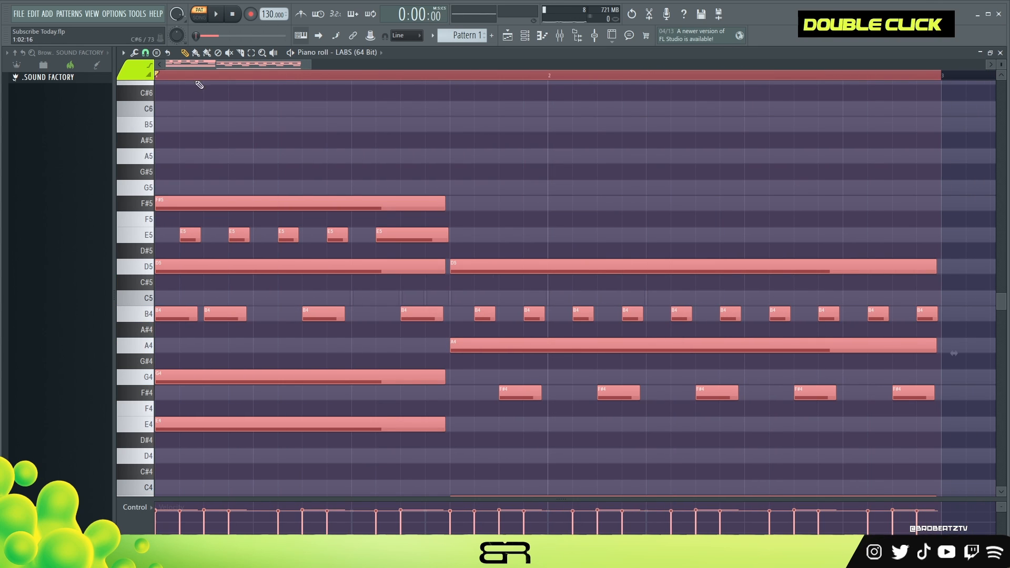
pyautogui.rightClick(584, 120)
pyautogui.press('space')
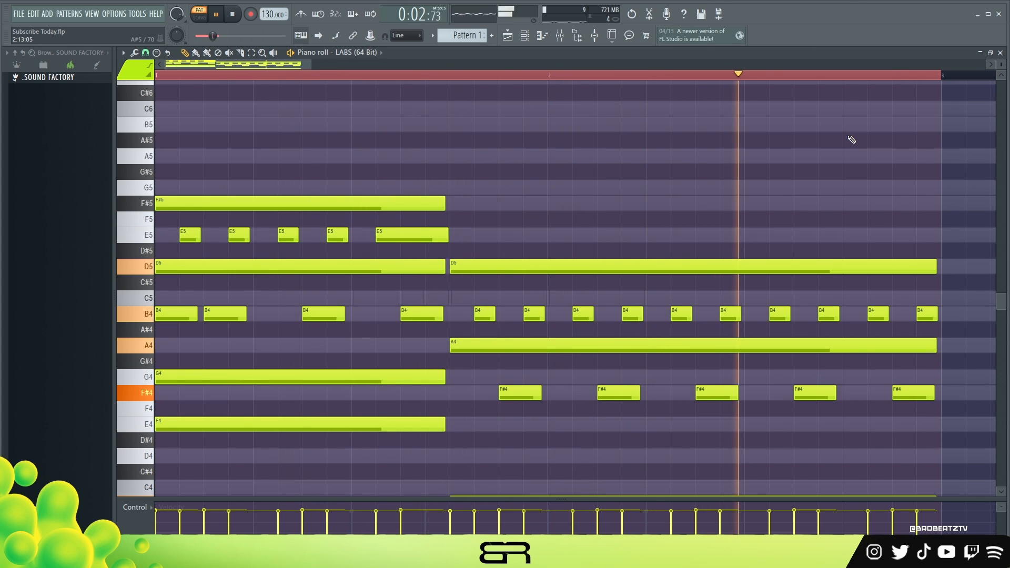
pyautogui.press('space')
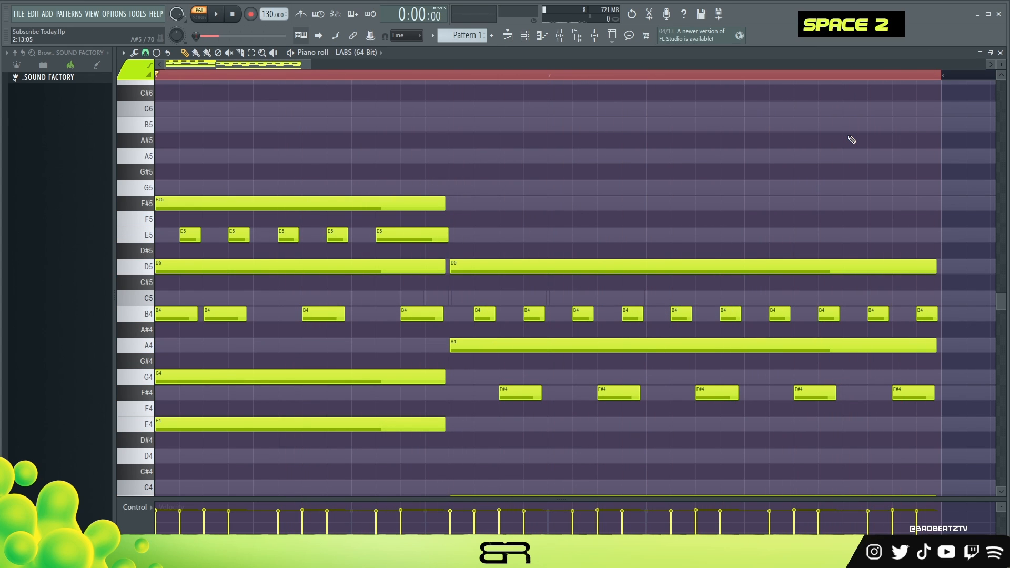
# Highlight the second chord's short B4 notes, deselect them and clear the two-bar time selection
pyautogui.rightClick(527, 340)
pyautogui.moveTo(465, 307); pyautogui.dragTo(925, 319)
pyautogui.rightClick(800, 219)
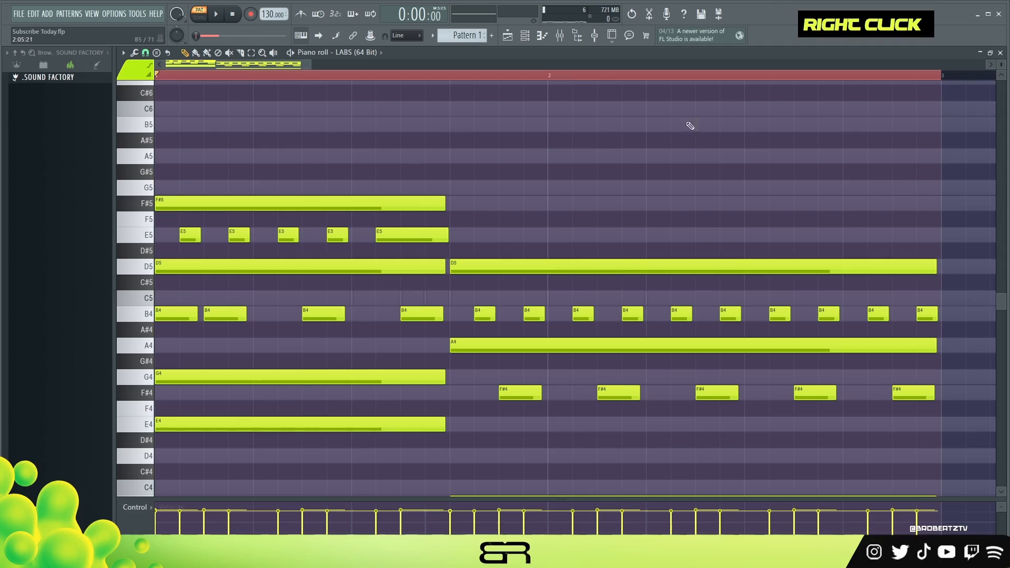
pyautogui.doubleClick(526, 74)
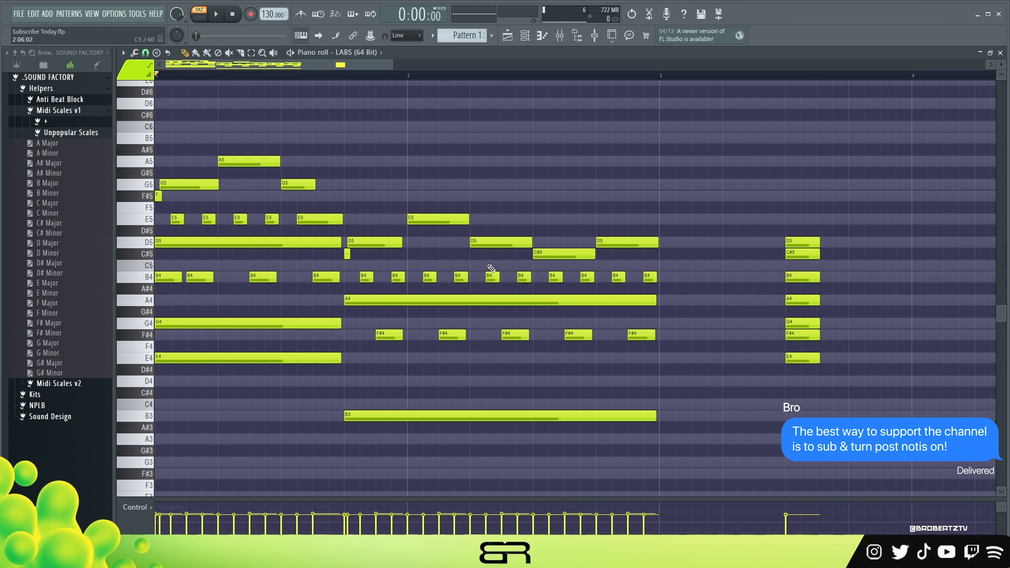
pyautogui.moveTo(739, 214); pyautogui.dragTo(850, 423)
pyautogui.rightClick(751, 233)
pyautogui.moveTo(690, 145); pyautogui.dragTo(331, 218)
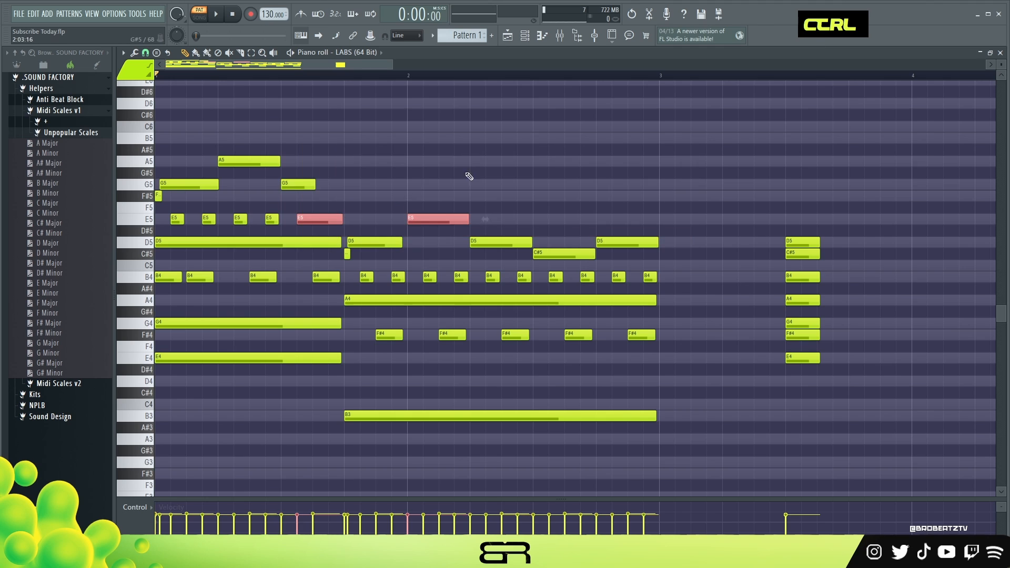
pyautogui.rightClick(450, 179)
# Expand the Unpopular Scales folder in the browser and rename the E Minor channel to E Dorian
pyautogui.click(68, 134)
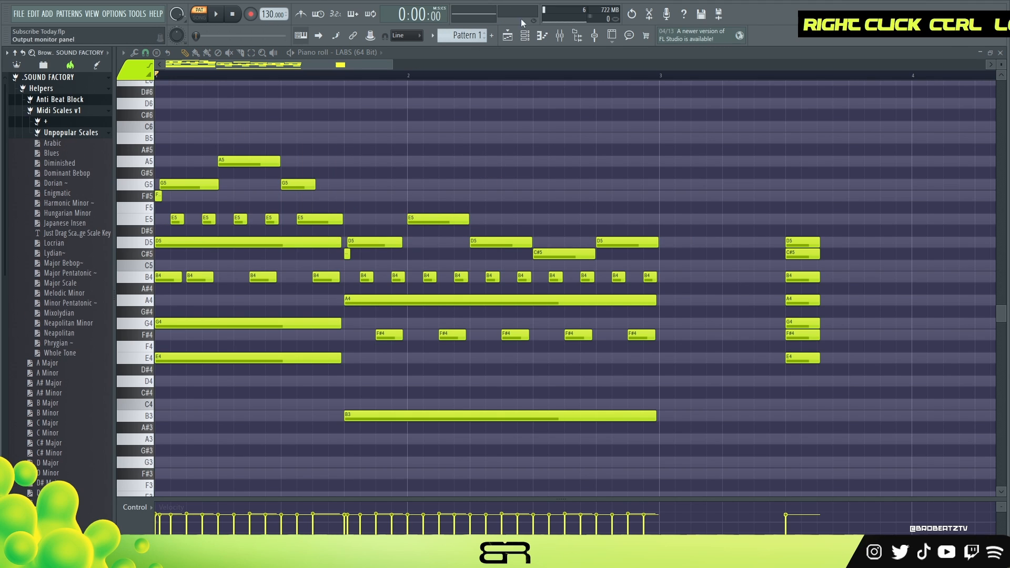
pyautogui.click(525, 36)
pyautogui.rightClick(273, 128)
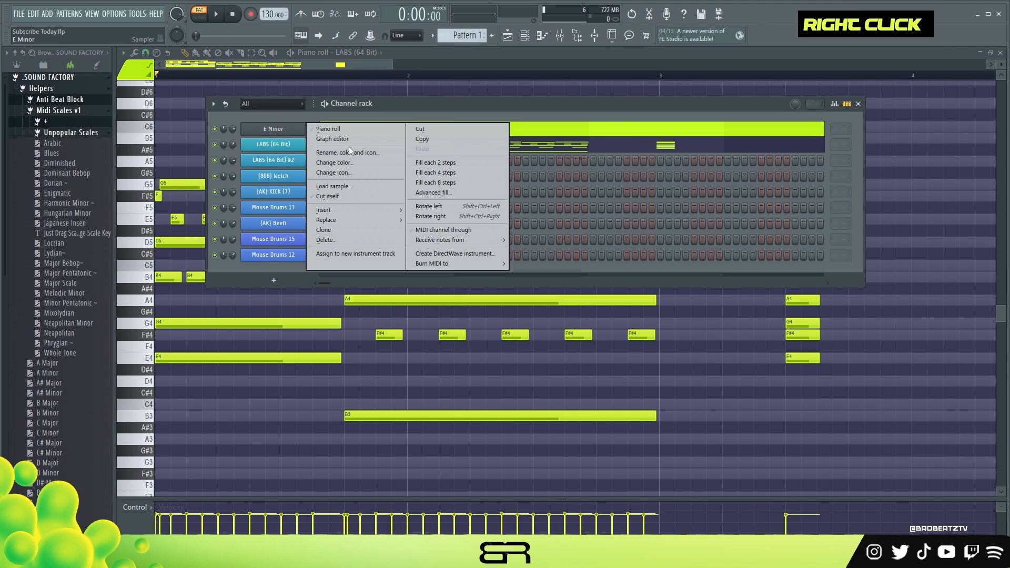
pyautogui.click(351, 153)
pyautogui.write('Dorian')
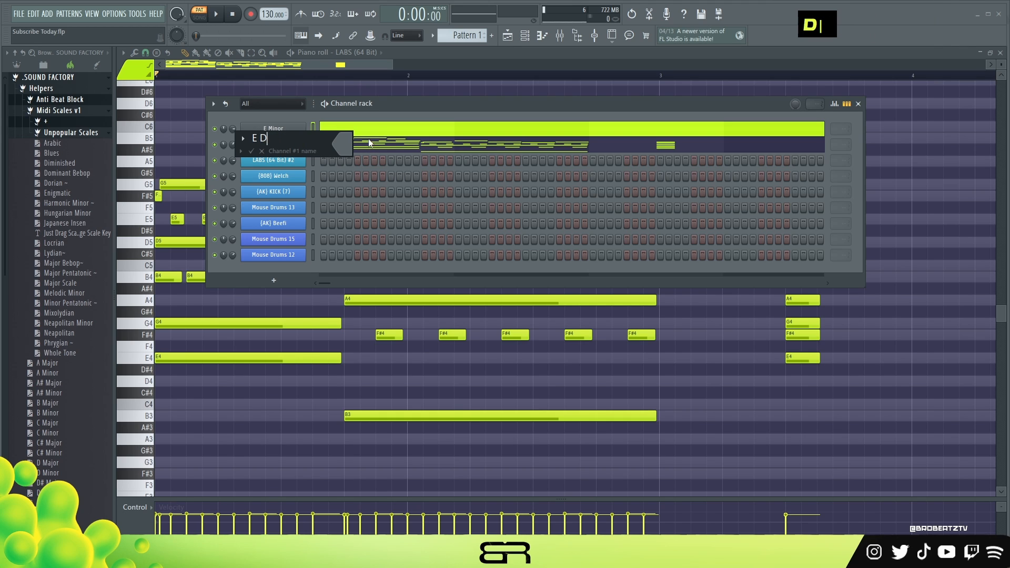
pyautogui.press('Return')
# Load the Dorian scale MIDI into the E Dorian channel and transpose all its notes up four semitones to start on E
pyautogui.moveTo(55, 182); pyautogui.dragTo(290, 125)
pyautogui.hotkey('ctrl', 'a')
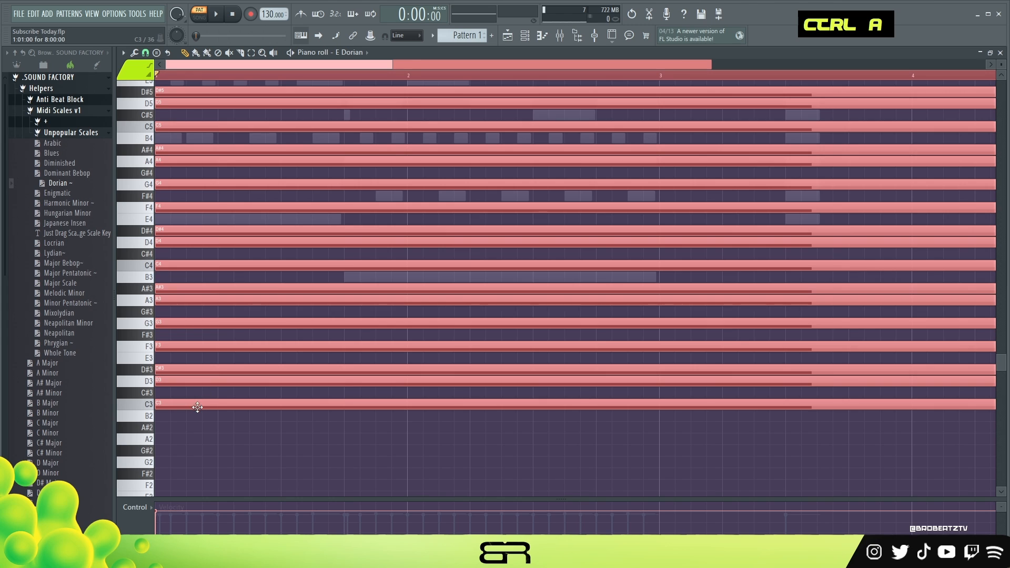
pyautogui.moveTo(198, 407); pyautogui.dragTo(190, 357)
pyautogui.scroll(3, 289, 352)
# Return to the LABS (64 Bit) piano roll and delete the stacked scale notes in bar 3
pyautogui.click(525, 36)
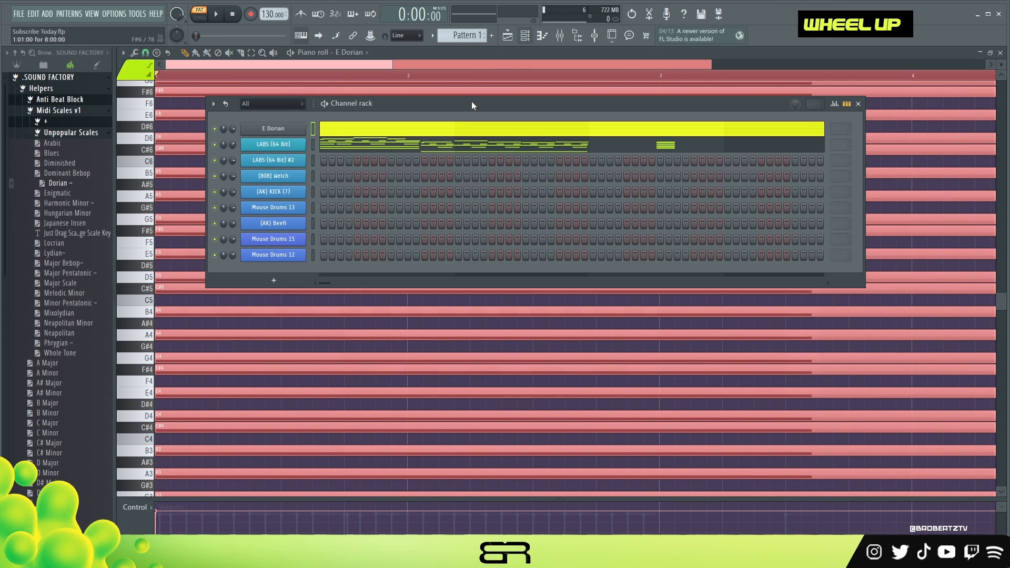
pyautogui.click(383, 145)
pyautogui.scroll(-3, 621, 300)
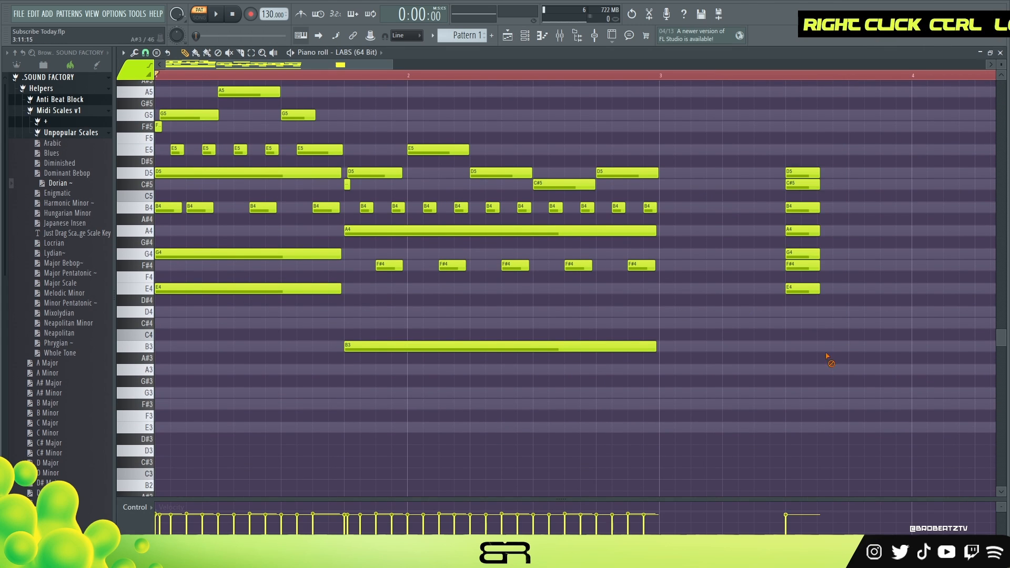
pyautogui.rightClick(802, 288)
# Duplicate the two-bar progression with its melody into bars 3 and 4
pyautogui.scroll(4, 681, 287)
pyautogui.moveTo(677, 284); pyautogui.dragTo(279, 300)
pyautogui.moveTo(776, 122); pyautogui.dragTo(213, 479)
pyautogui.rightClick(775, 196)
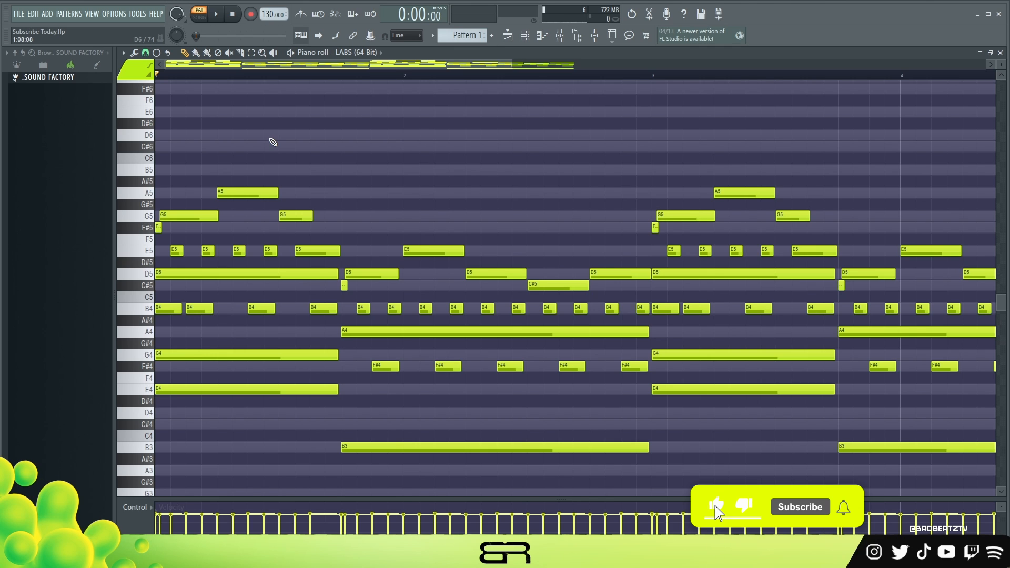
# Play back the duplicated progression from the start
pyautogui.moveTo(380, 177); pyautogui.dragTo(142, 370)
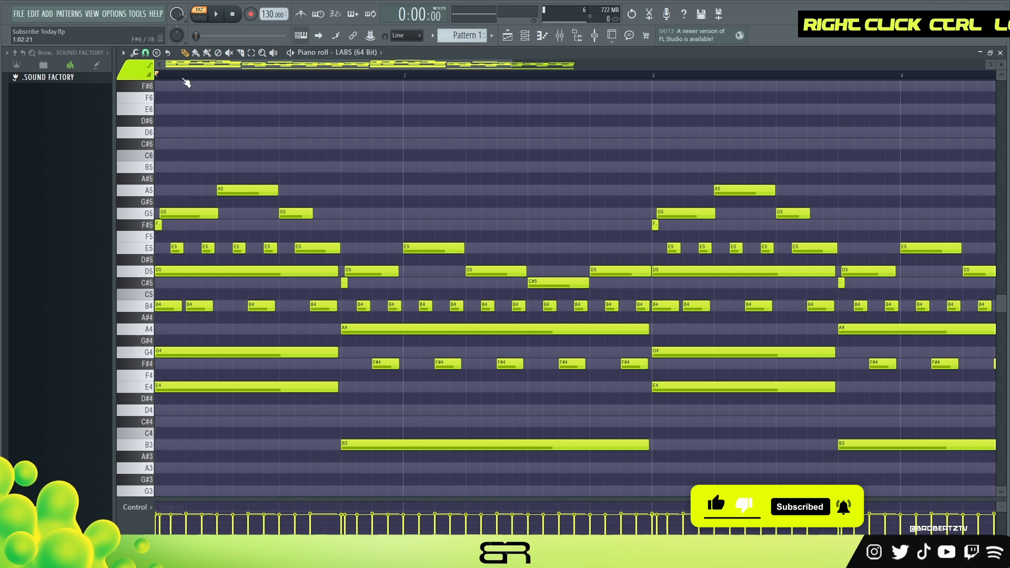
pyautogui.press('space')
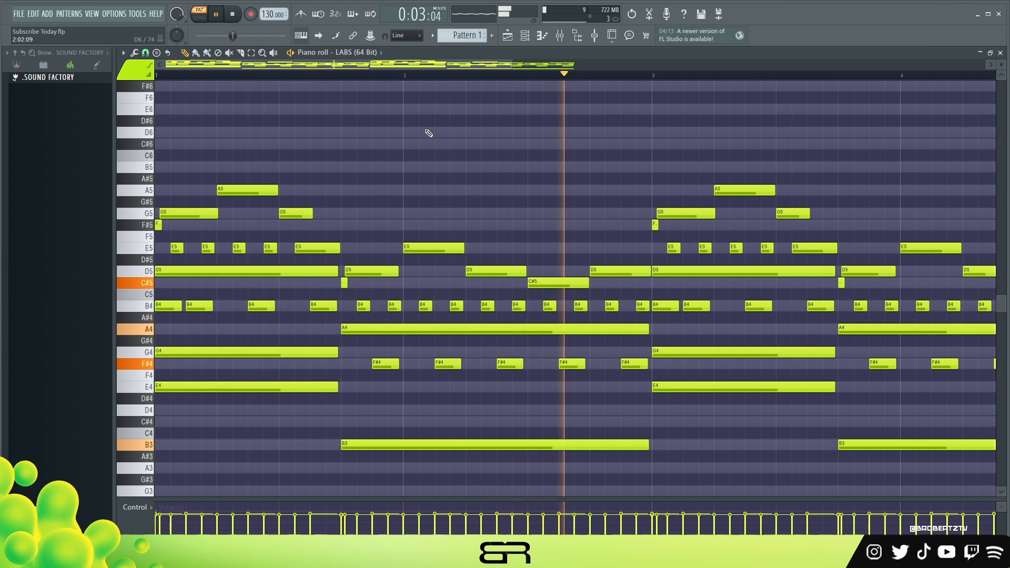
pyautogui.press('space')
# Copy the LABS (64 Bit) melody notes from C#5 upward into the piano roll of LABS (64 Bit) #2
pyautogui.click(531, 44)
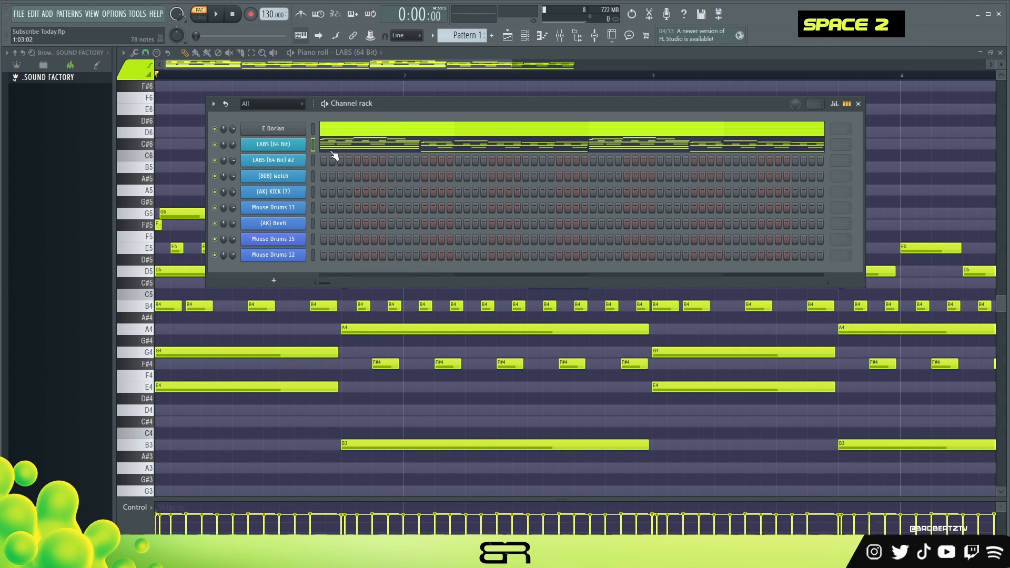
pyautogui.rightClick(198, 163)
pyautogui.moveTo(142, 182); pyautogui.dragTo(161, 289)
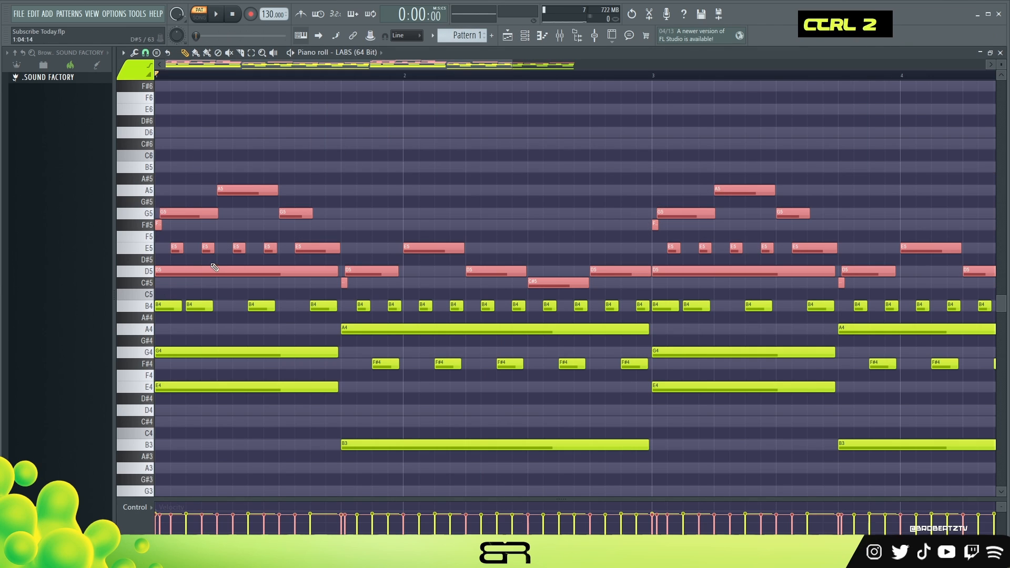
pyautogui.click(536, 43)
pyautogui.rightClick(321, 158)
pyautogui.click(340, 175)
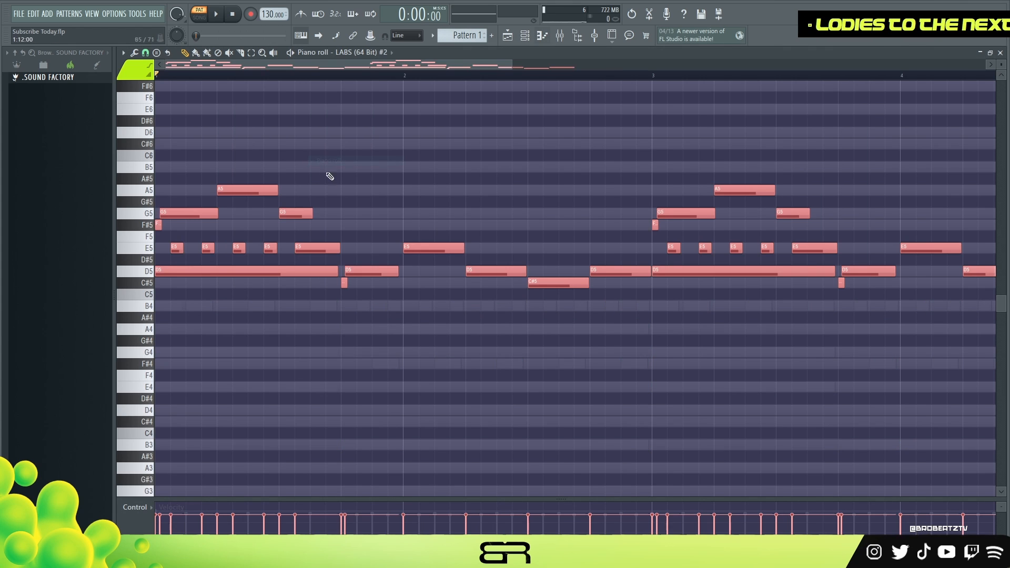
pyautogui.rightClick(406, 220)
# Delete the repeated melody in bars 3 and 4 of LABS (64 Bit) #2
pyautogui.scroll(-3, 659, 221)
pyautogui.moveTo(784, 163); pyautogui.dragTo(449, 320)
pyautogui.hotkey('ctrl', 'Delete')
pyautogui.scroll(4, 219, 76)
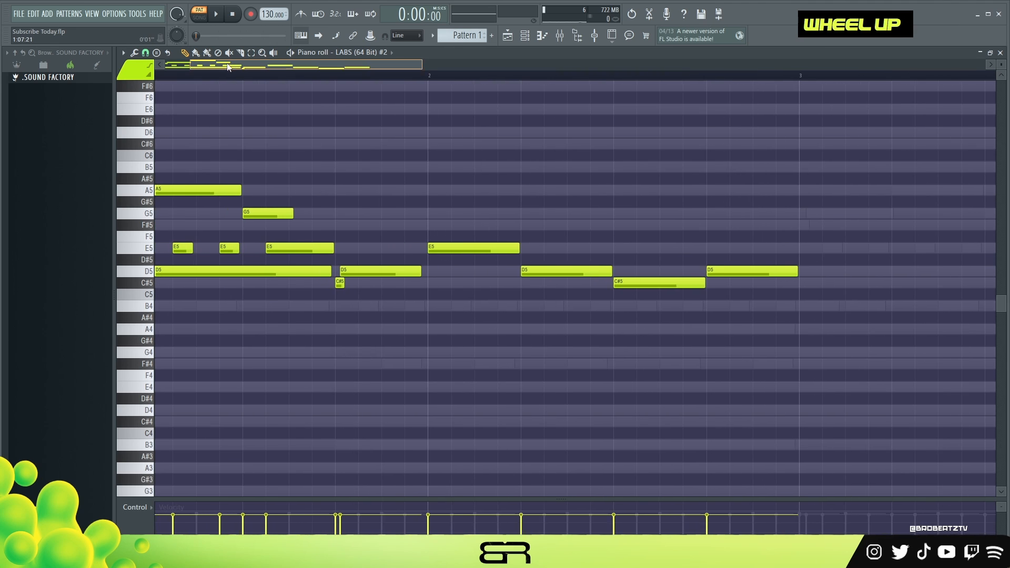
# Transpose the whole LABS (64 Bit) #2 melody up one octave and play it back
pyautogui.hotkey('ctrl', 'a')
pyautogui.hotkey('ctrl', 'Up')
pyautogui.press('space')
pyautogui.press('space')
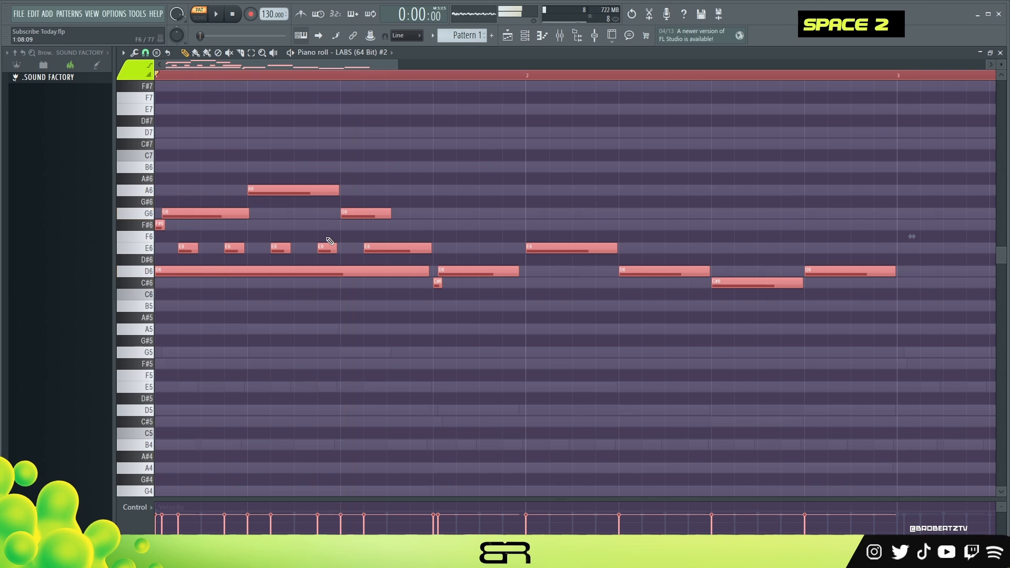
pyautogui.rightClick(465, 213)
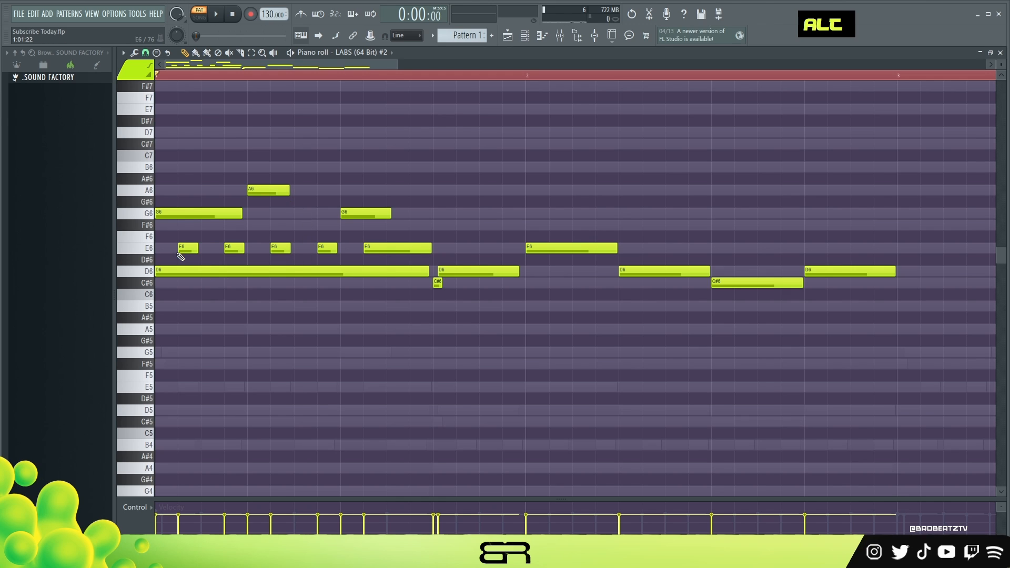
# Delete the four short E6 notes and the second G6 note in bar 1 of the LABS (64 Bit) #2 melody
pyautogui.rightClick(366, 214)
pyautogui.rightClick(234, 247)
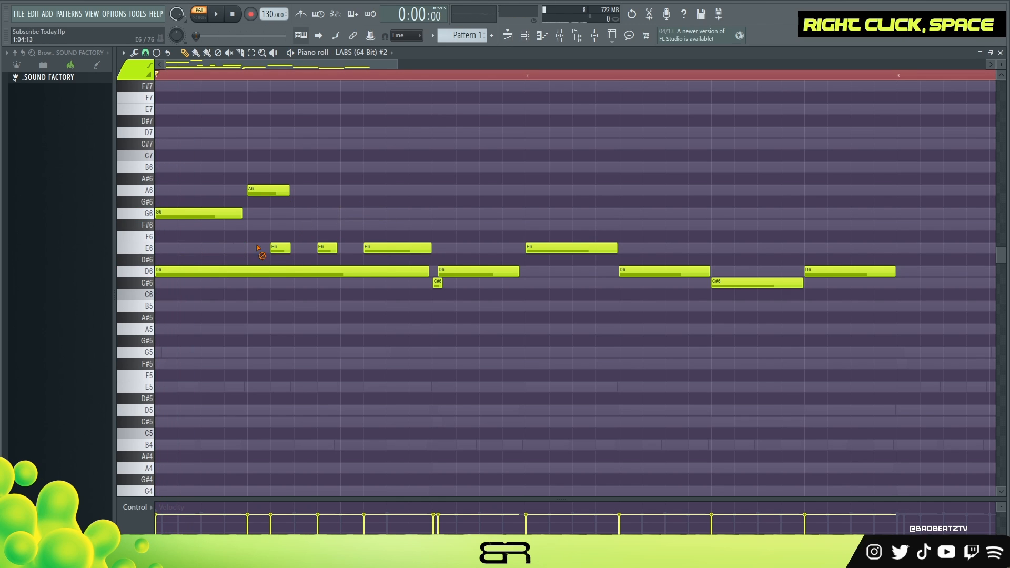
pyautogui.press('space')
pyautogui.press('space')
pyautogui.press('space')
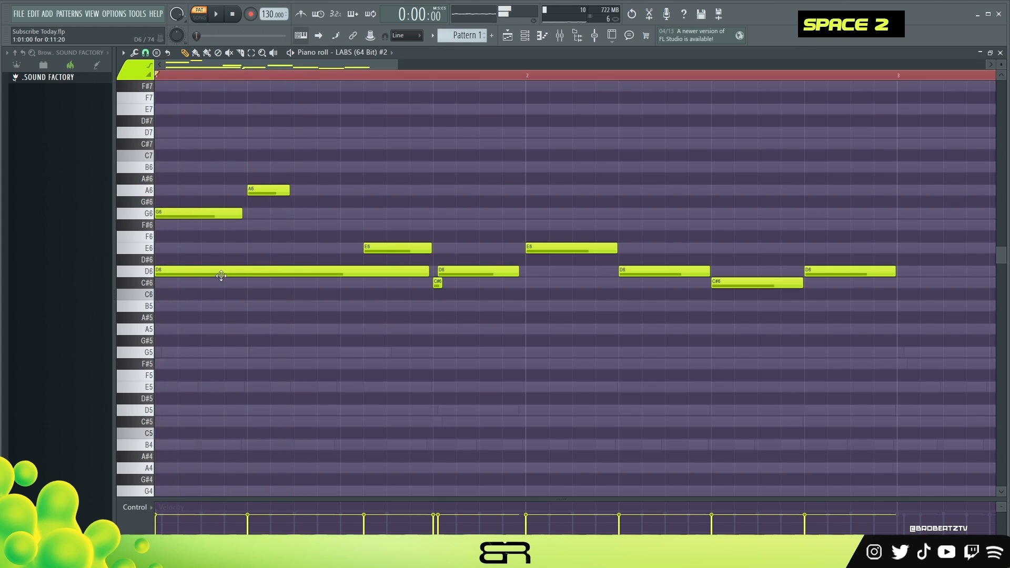
# Move the remaining bar 1 E6 note right behind the A6 note, shorten it to about half a beat and play the melody
pyautogui.press('space')
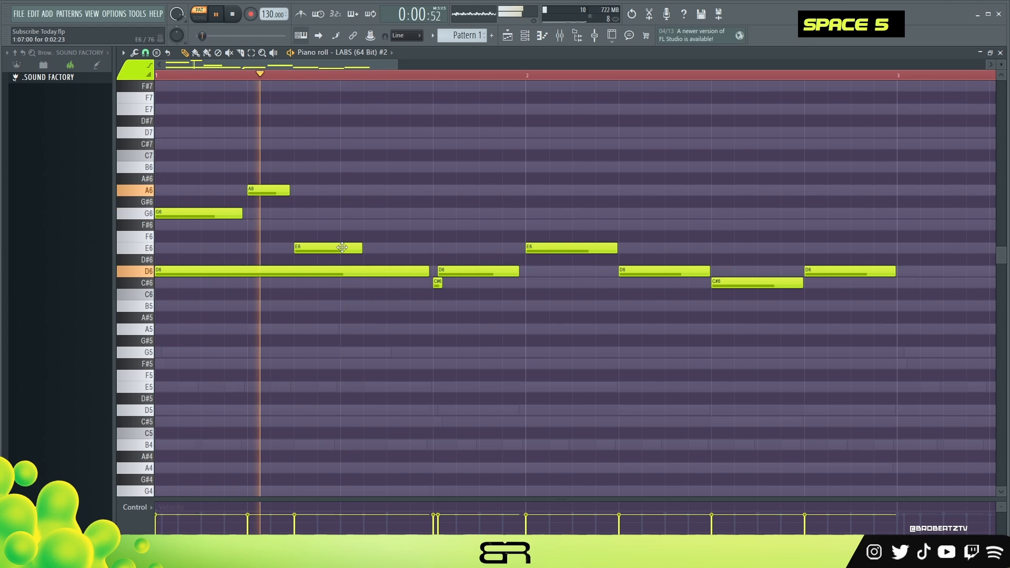
pyautogui.moveTo(362, 248); pyautogui.dragTo(342, 248)
pyautogui.press('space')
pyautogui.hotkey('alt', 'space')
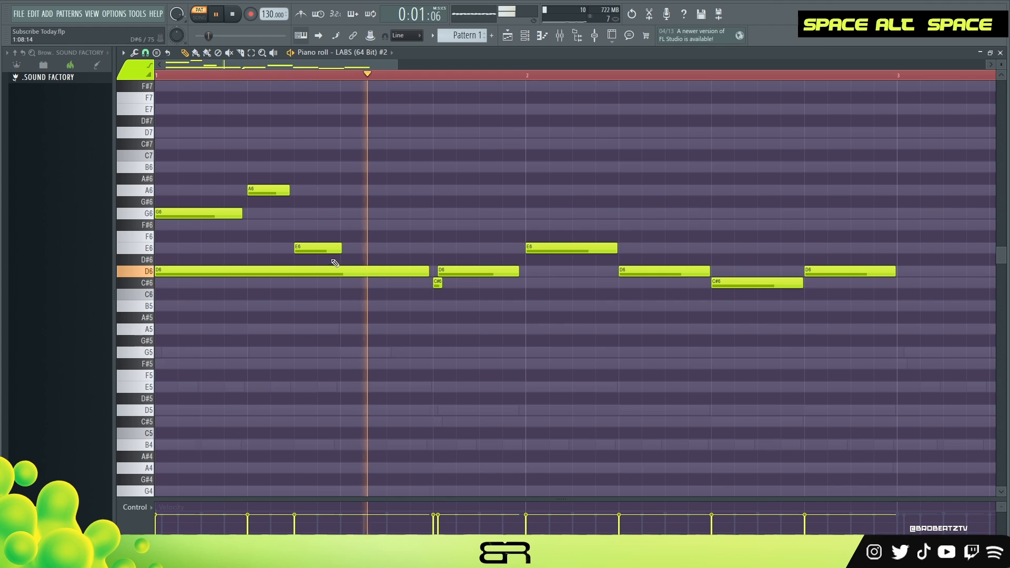
pyautogui.press('space')
# Shift the A6 and E6 notes one beat later, delete the long D6 note and extend the G6 note up to the A6
pyautogui.keyDown('ctrl'); pyautogui.moveTo(251, 189); pyautogui.dragTo(340, 248); pyautogui.keyUp('ctrl')
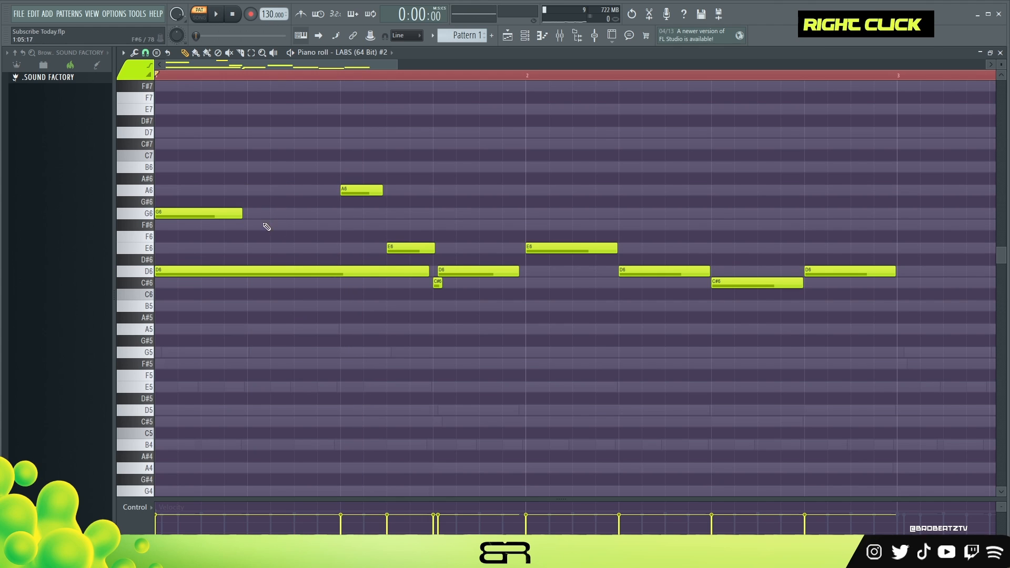
pyautogui.rightClick(414, 271)
pyautogui.press('space')
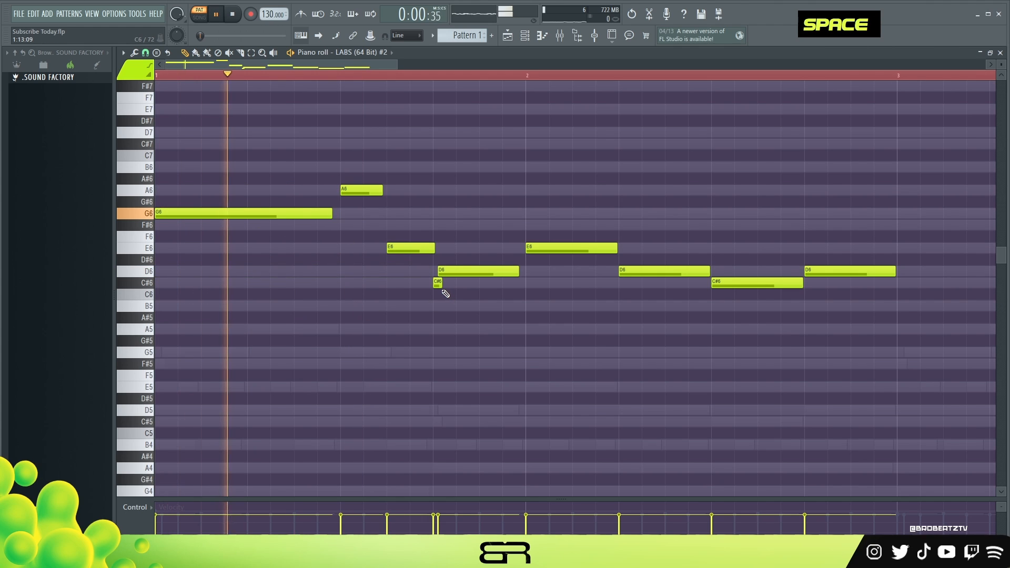
# Try removing the short C#6 grace note near the end of bar 1 during playback, and undo the removal
pyautogui.press('space')
pyautogui.press('space')
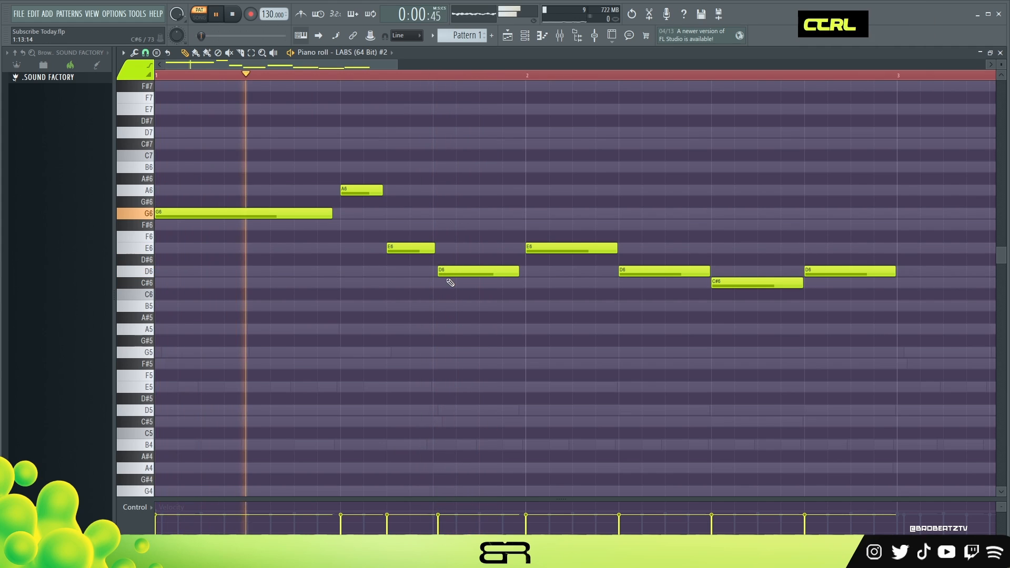
pyautogui.hotkey('ctrl', 'z')
# Delete the E6 note at the start of bar 2 and extend the preceding D6 note almost to the next D6
pyautogui.press('space')
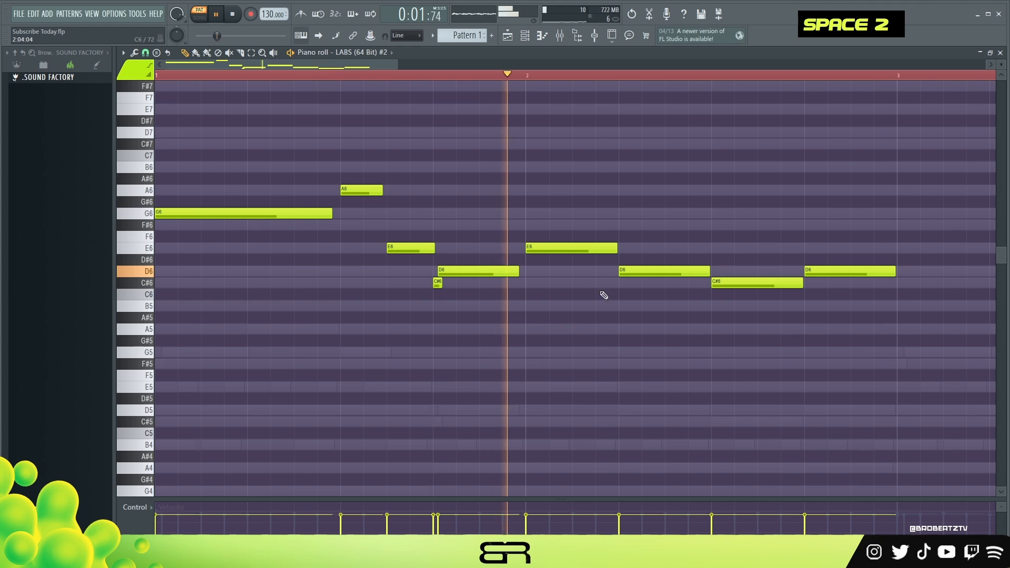
pyautogui.rightClick(583, 250)
pyautogui.moveTo(518, 271); pyautogui.dragTo(606, 286)
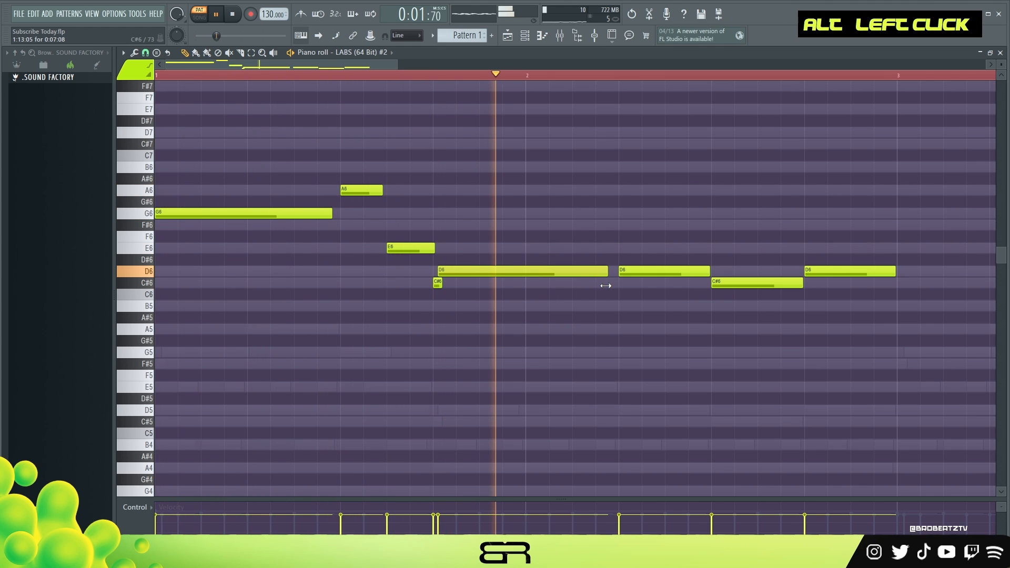
# Lower the velocity of all LABS (64 Bit) #2 melody notes while playing them back
pyautogui.hotkey('ctrl', 'a')
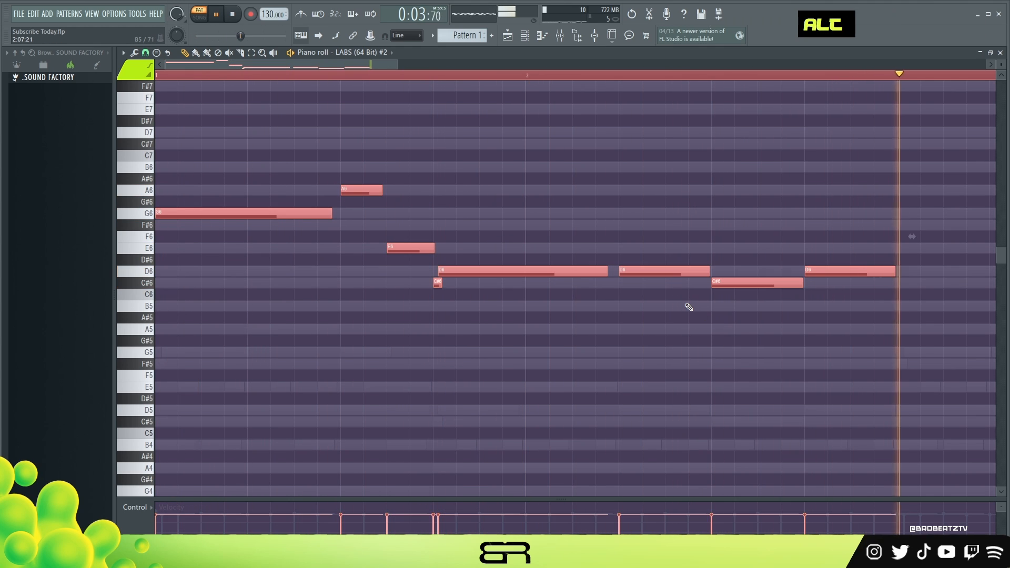
pyautogui.press('space')
pyautogui.scroll(-5, 688, 310)
pyautogui.press('space')
pyautogui.scroll(4, 402, 100)
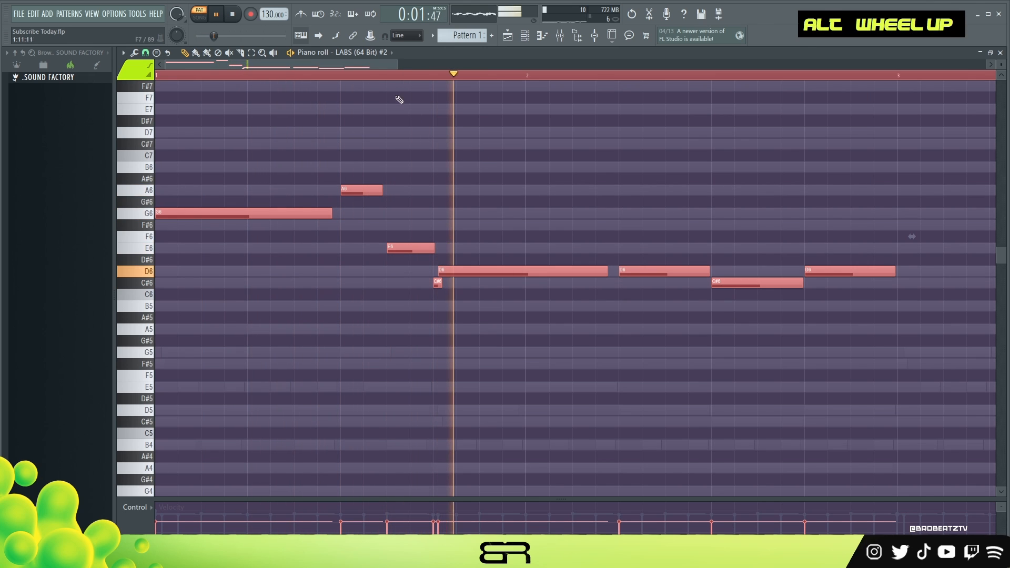
pyautogui.scroll(-3, 407, 81)
# Duplicate the whole two-bar LABS (64 Bit) #2 melody behind the original for bars 3 and 4
pyautogui.hotkey('ctrl', 'a')
pyautogui.press('space')
pyautogui.moveTo(194, 213); pyautogui.dragTo(545, 215)
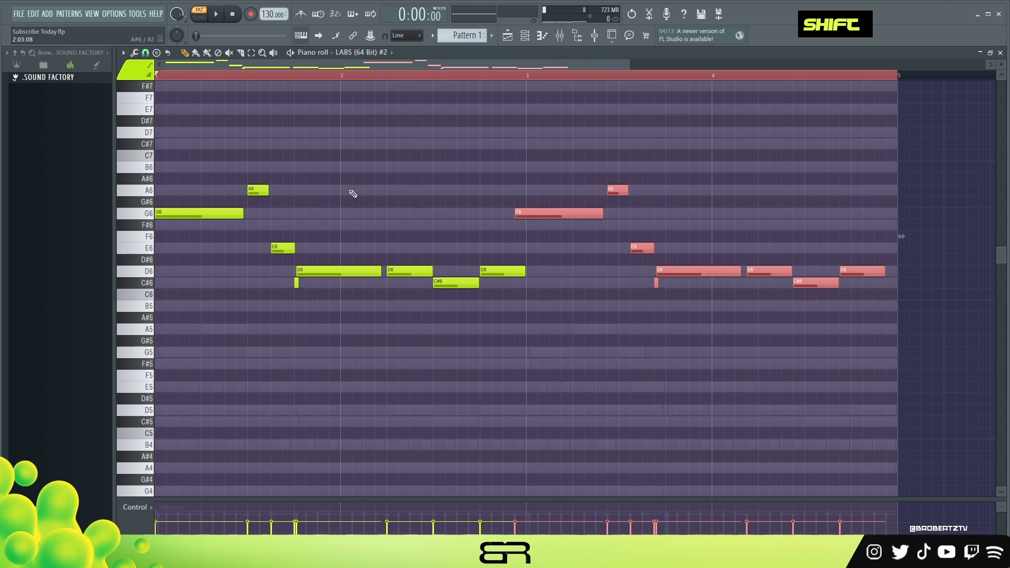
pyautogui.moveTo(162, 210); pyautogui.dragTo(153, 232)
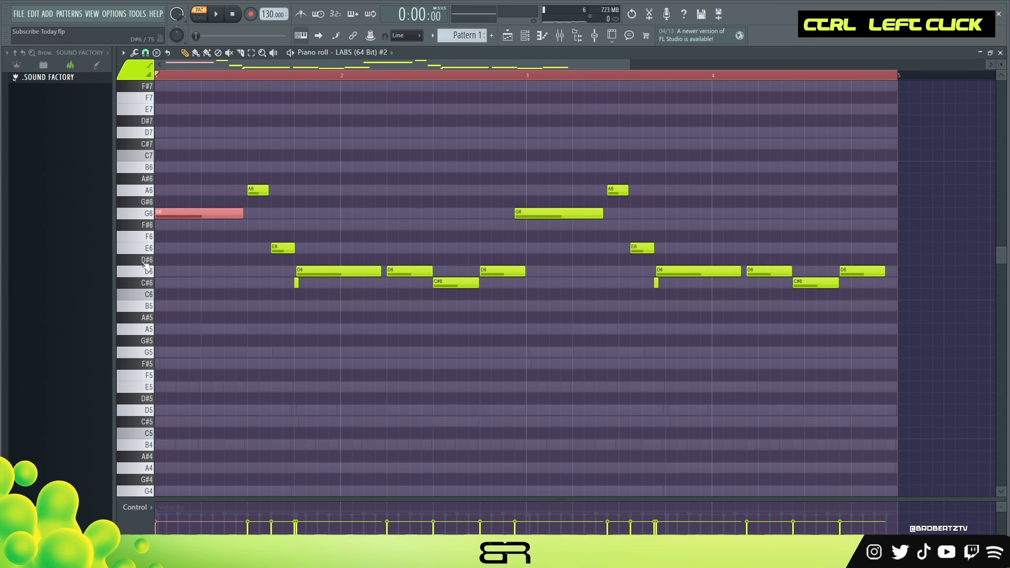
# Align the copied melody with the start of bar 3 and transpose it down one octave
pyautogui.rightClick(528, 147)
pyautogui.moveTo(522, 138); pyautogui.dragTo(929, 311)
pyautogui.hotkey('ctrl', 'Down')
pyautogui.rightClick(553, 195)
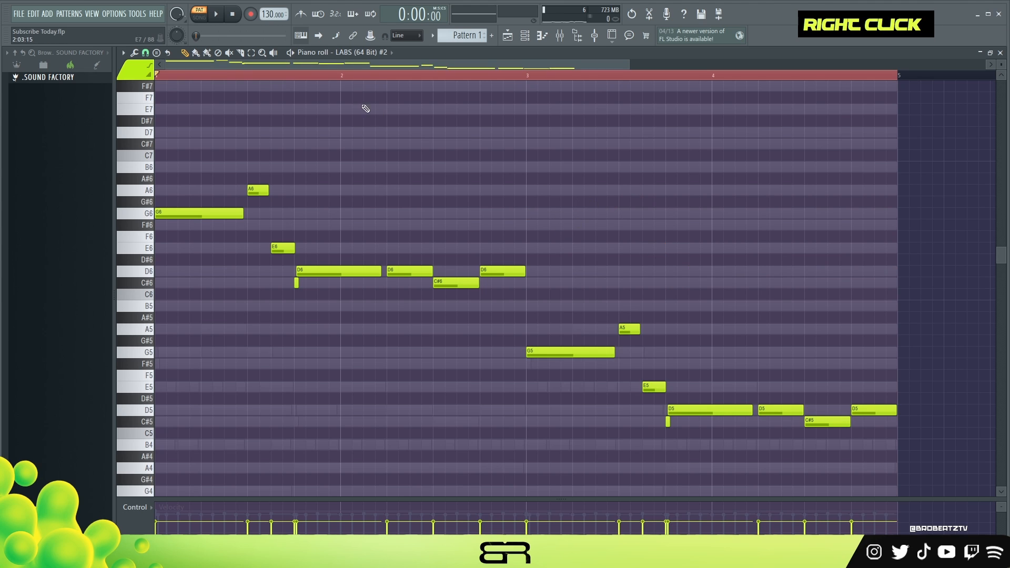
# Play the melody and slightly raise the velocity of the lower-octave notes in bars 3 and 4
pyautogui.doubleClick(339, 75)
pyautogui.press('space')
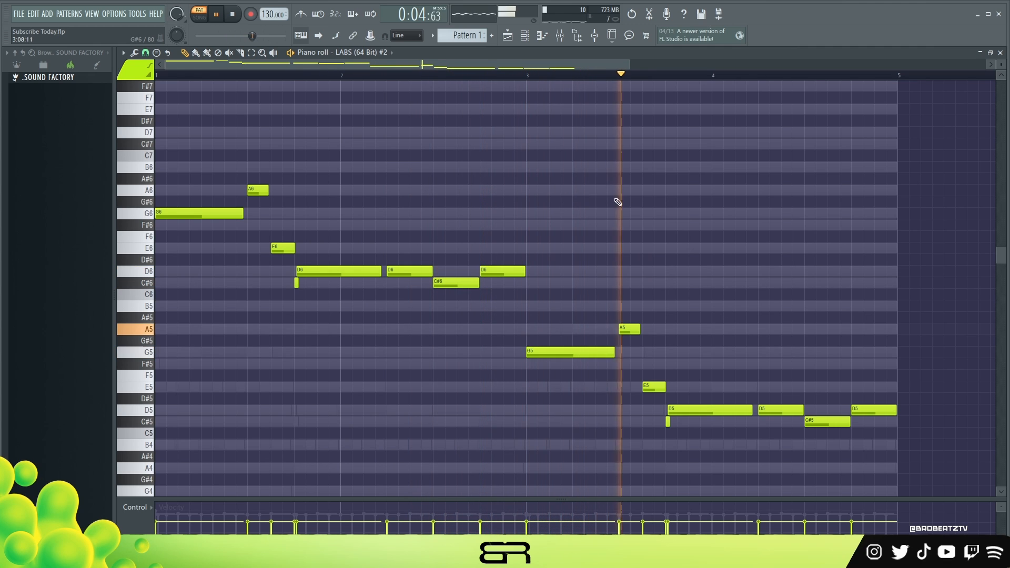
pyautogui.moveTo(578, 289); pyautogui.dragTo(901, 427)
pyautogui.scroll(2, 846, 388)
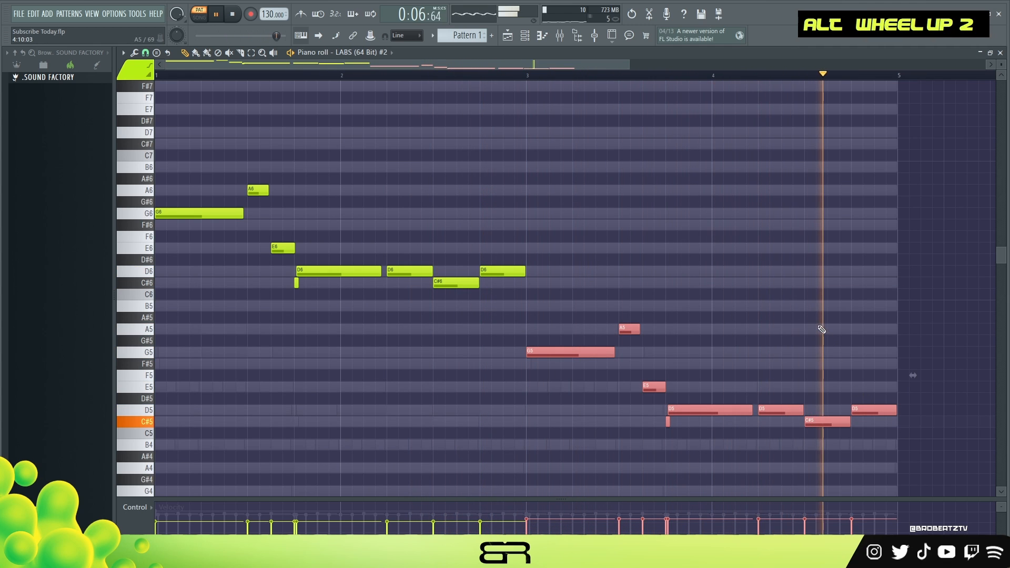
pyautogui.scroll(-3, 820, 327)
pyautogui.keyDown('alt'); pyautogui.scroll(-2, 819, 324); pyautogui.keyUp('alt')
pyautogui.rightClick(532, 258)
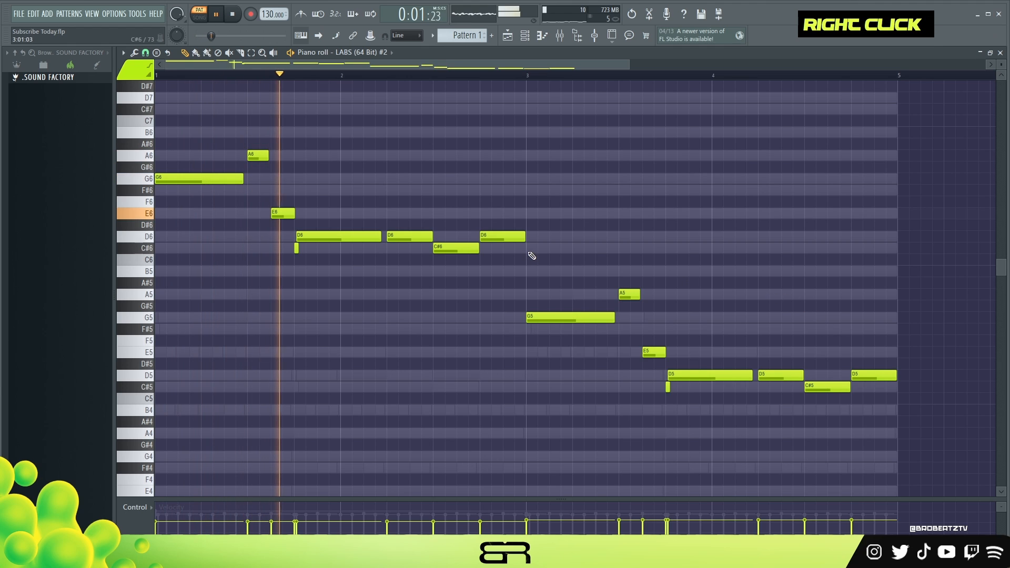
# Fine-tune the velocity of all LABS (64 Bit) #2 notes slightly downward during playback, then stop and clear the selection
pyautogui.hotkey('ctrl', 'a')
pyautogui.keyDown('alt'); pyautogui.scroll(-2, 681, 214); pyautogui.keyUp('alt')
pyautogui.rightClick(682, 213)
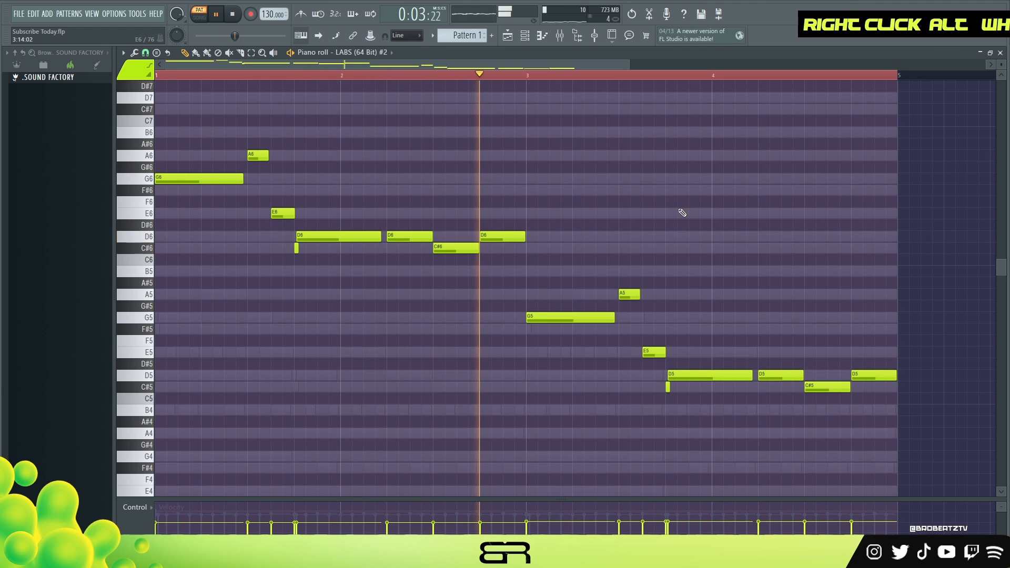
pyautogui.hotkey('ctrl', 'a')
pyautogui.keyDown('shift'); pyautogui.scroll(-1, 682, 212); pyautogui.keyUp('shift')
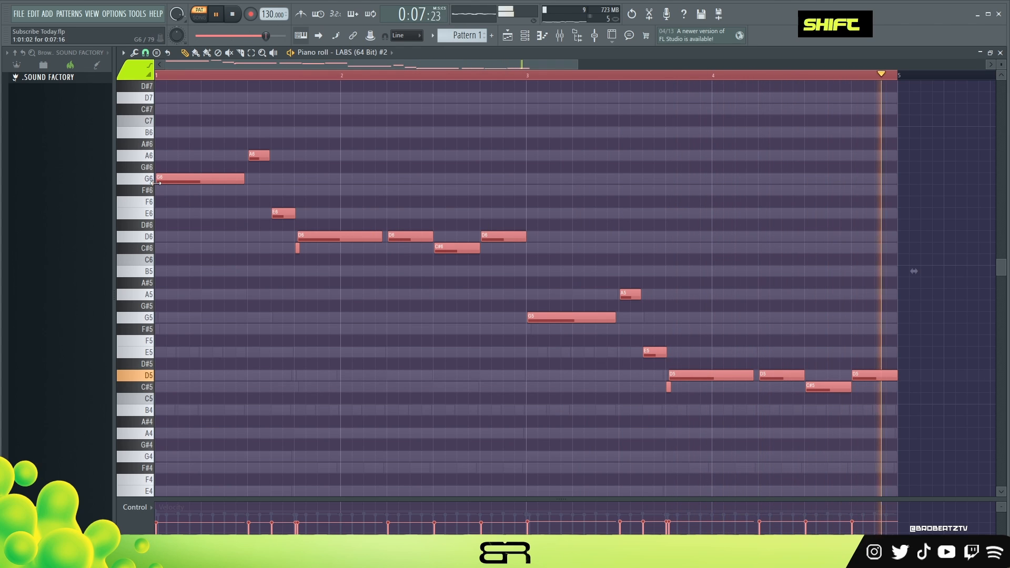
pyautogui.keyDown('alt'); pyautogui.scroll(-2, 260, 200); pyautogui.keyUp('alt')
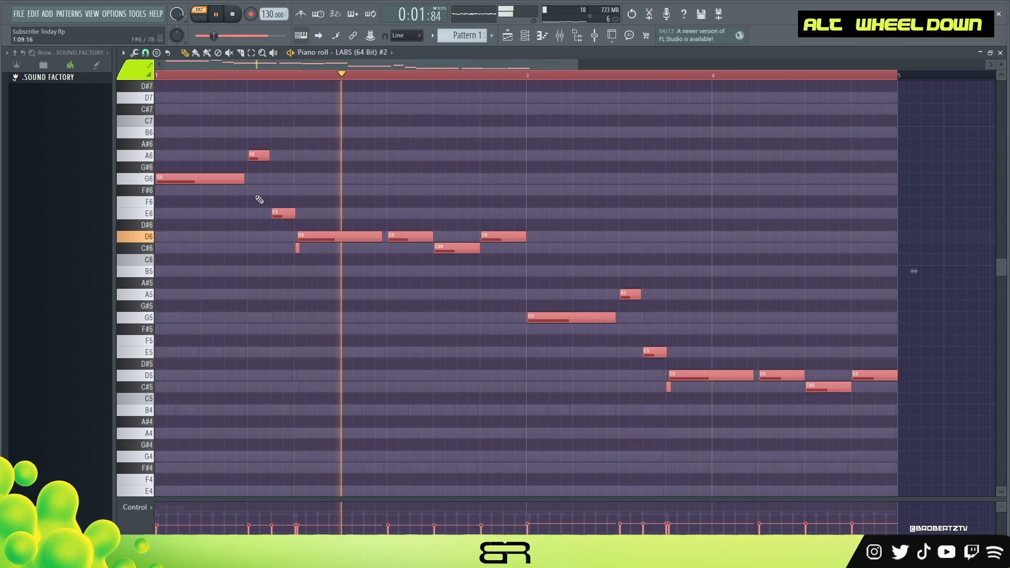
pyautogui.keyDown('alt'); pyautogui.scroll(2, 273, 203); pyautogui.keyUp('alt')
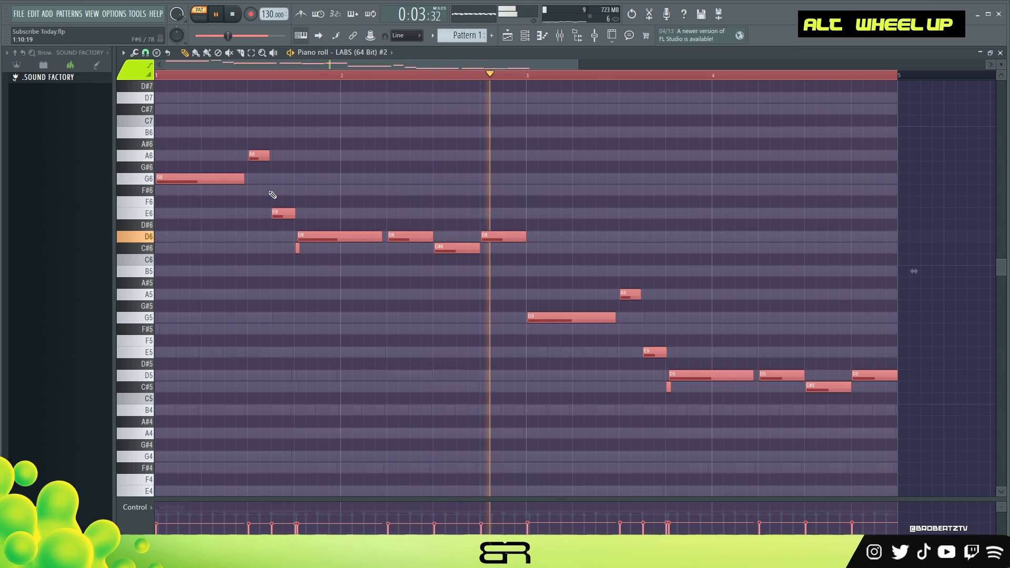
pyautogui.rightClick(454, 172)
pyautogui.press('space')
pyautogui.doubleClick(370, 76)
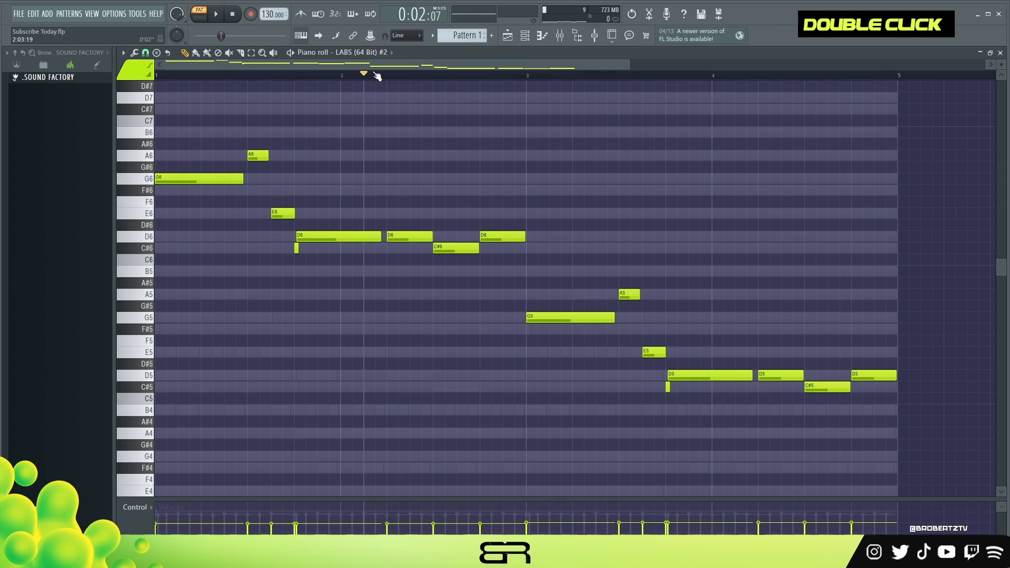
# Open the piano roll of (808) Welch, draw an E5 note just under two beats long at bar 1 and play it back
pyautogui.press('F6')
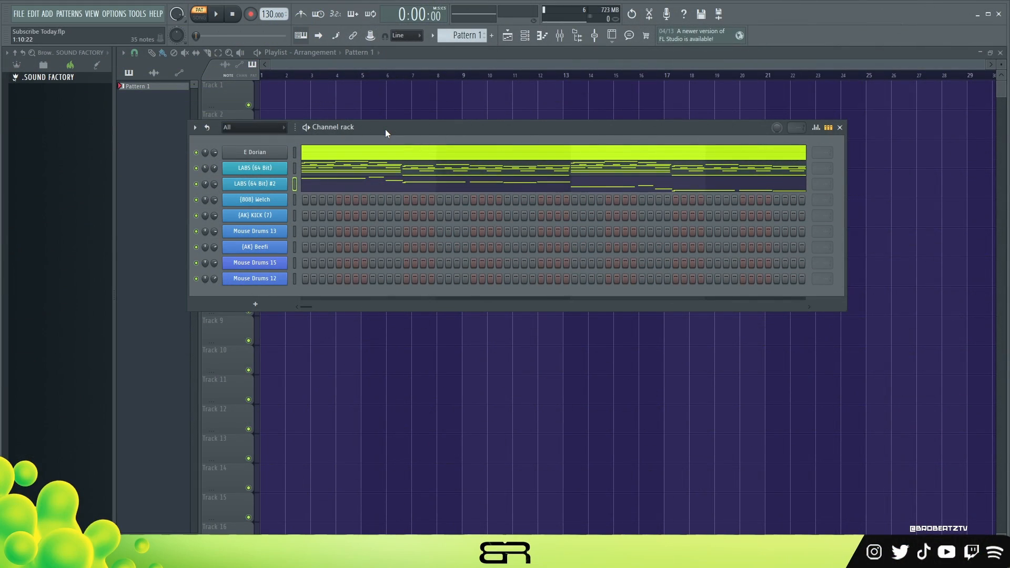
pyautogui.rightClick(285, 201)
pyautogui.click(296, 203)
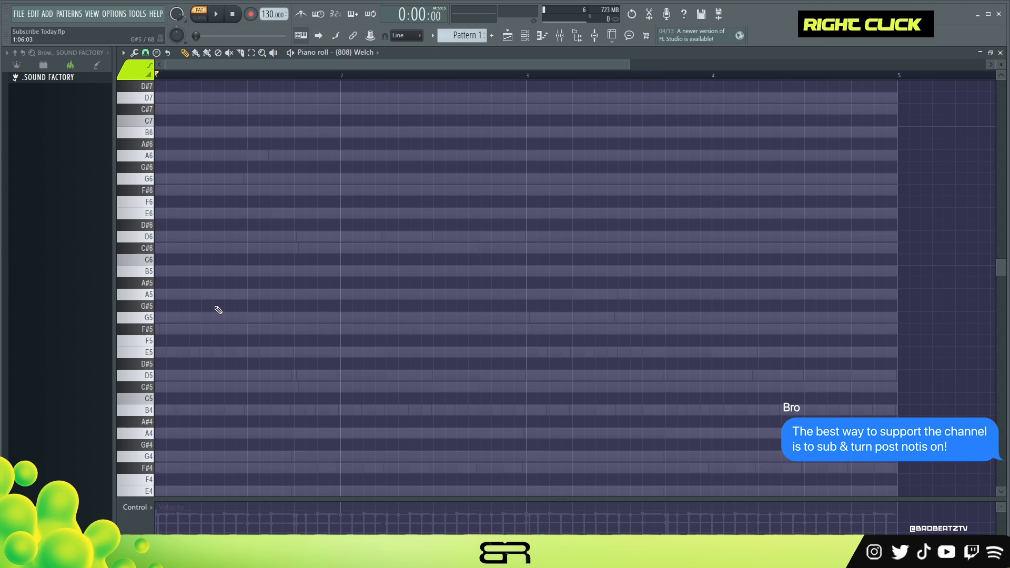
pyautogui.click(174, 353)
pyautogui.press('space')
pyautogui.press('space')
pyautogui.press('space')
pyautogui.doubleClick(166, 512)
pyautogui.press('space')
# Add two short B4 notes in bar 2 of the 808 and duplicate the two-bar pattern into bars 3 and 4
pyautogui.moveTo(227, 317); pyautogui.dragTo(356, 359)
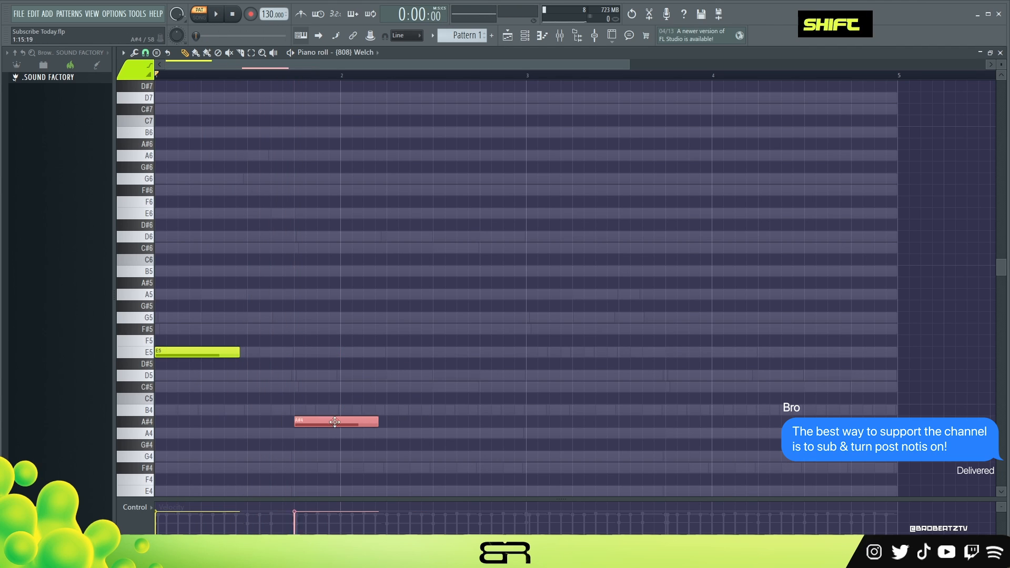
pyautogui.moveTo(364, 403); pyautogui.dragTo(410, 404)
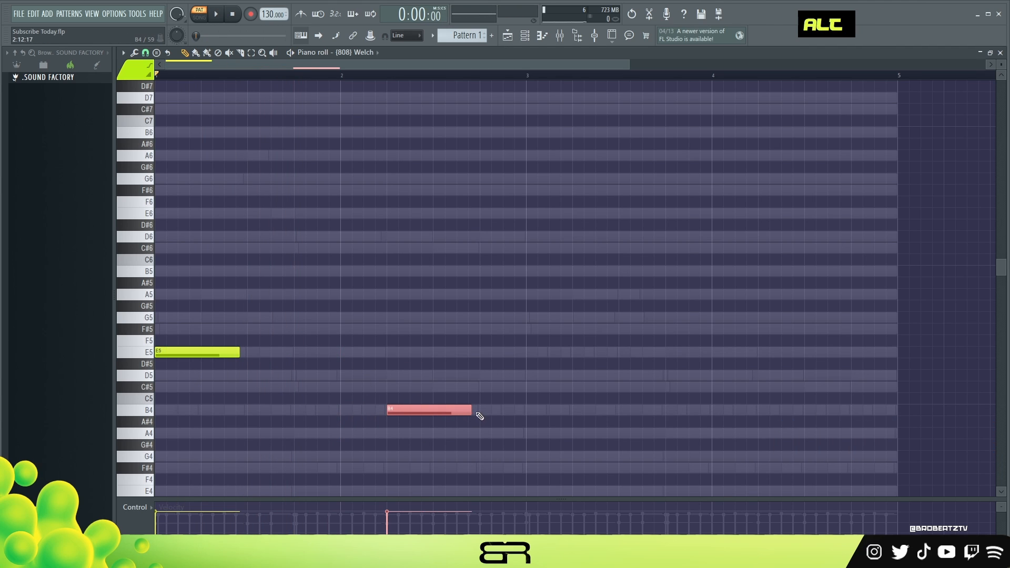
pyautogui.moveTo(498, 426); pyautogui.dragTo(615, 361)
pyautogui.rightClick(557, 374)
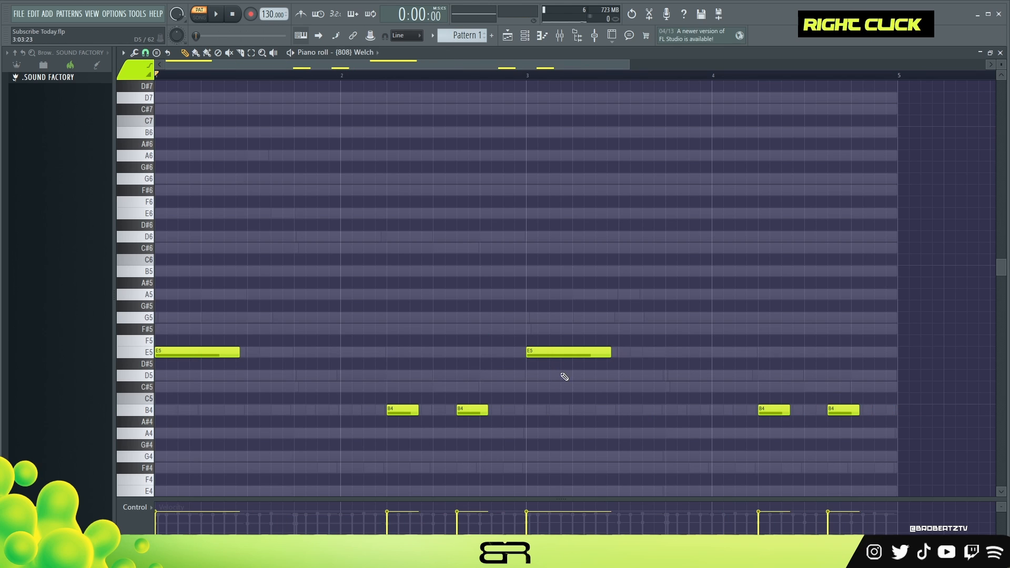
# Play the 808 pattern and raise the velocity of all its notes to the maximum
pyautogui.press('space')
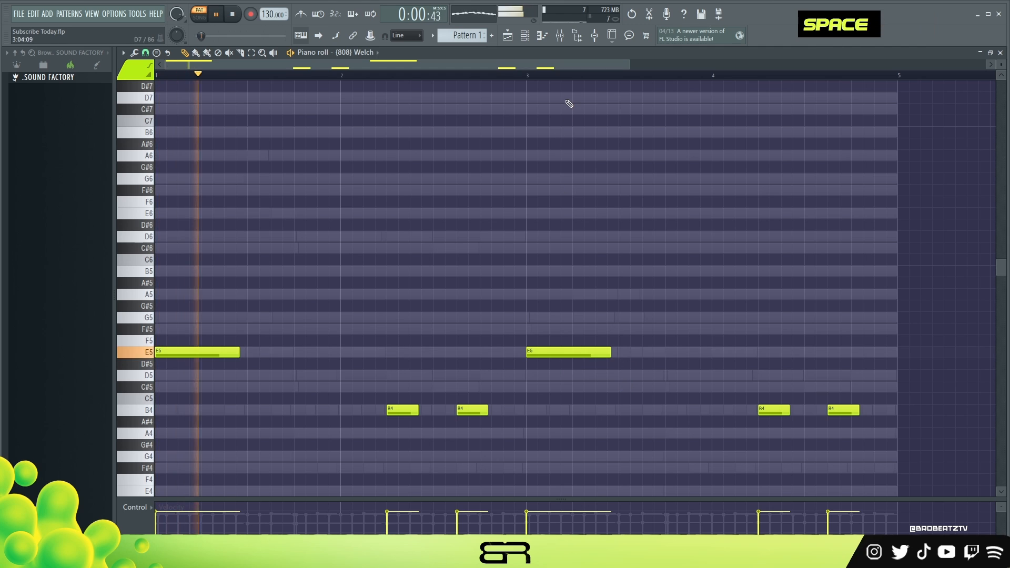
pyautogui.hotkey('ctrl', 'a')
pyautogui.keyDown('alt'); pyautogui.scroll(4, 609, 248); pyautogui.keyUp('alt')
pyautogui.hotkey('ctrl', 'a')
pyautogui.rightClick(635, 235)
pyautogui.keyDown('alt'); pyautogui.scroll(2, 638, 248); pyautogui.keyUp('alt')
pyautogui.press('space')
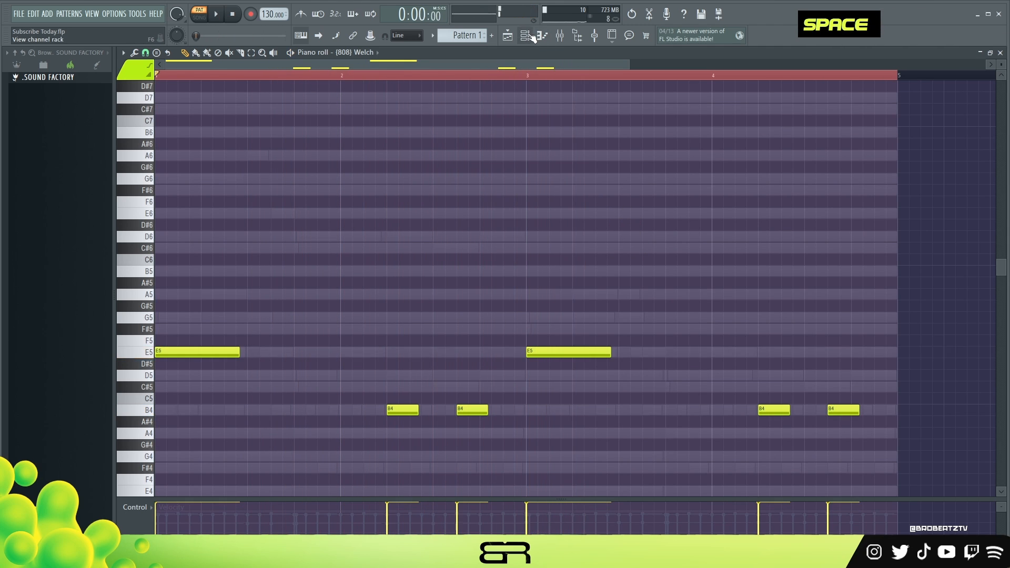
# Copy the (808) Welch notes and paste them into the (AK) KICK (7) channel
pyautogui.click(526, 35)
pyautogui.rightClick(259, 202)
pyautogui.click(419, 211)
pyautogui.rightClick(250, 218)
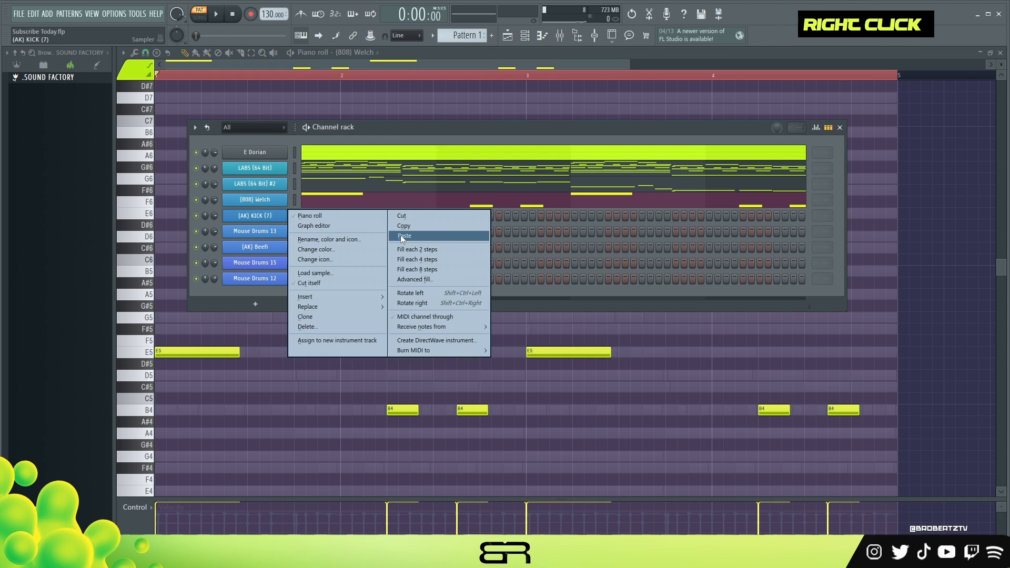
pyautogui.click(402, 233)
# Open the (AK) KICK (7) piano roll and move all of its notes to C5
pyautogui.click(367, 218)
pyautogui.hotkey('ctrl', 'a')
pyautogui.press('Return')
pyautogui.hotkey('alt', 'k')
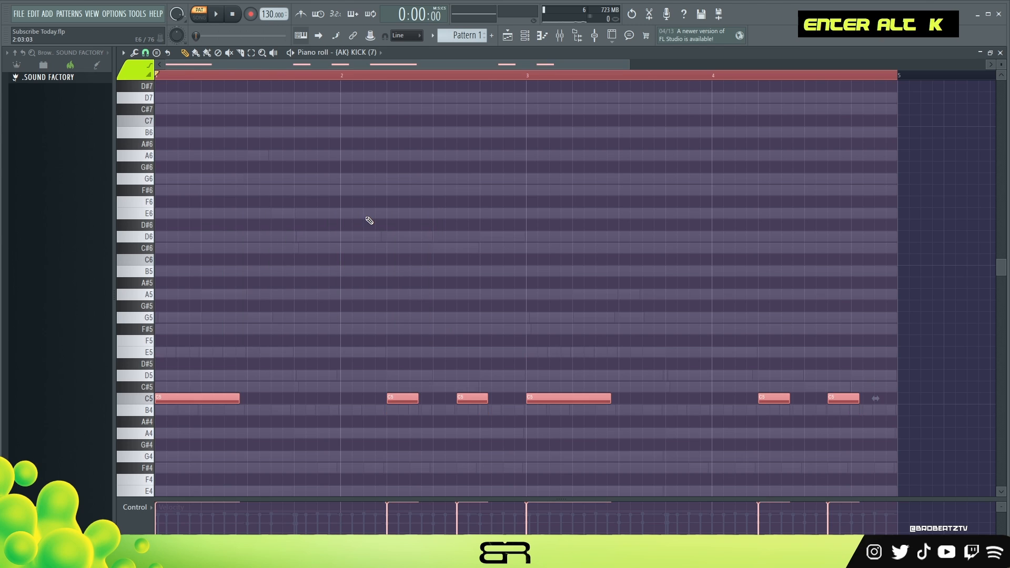
# Add a C5 kick half a beat before the first kick in bar 2 and shorten all kick notes to one equal short length
pyautogui.press('space')
pyautogui.rightClick(433, 395)
pyautogui.press('space')
pyautogui.press('space')
pyautogui.doubleClick(371, 398)
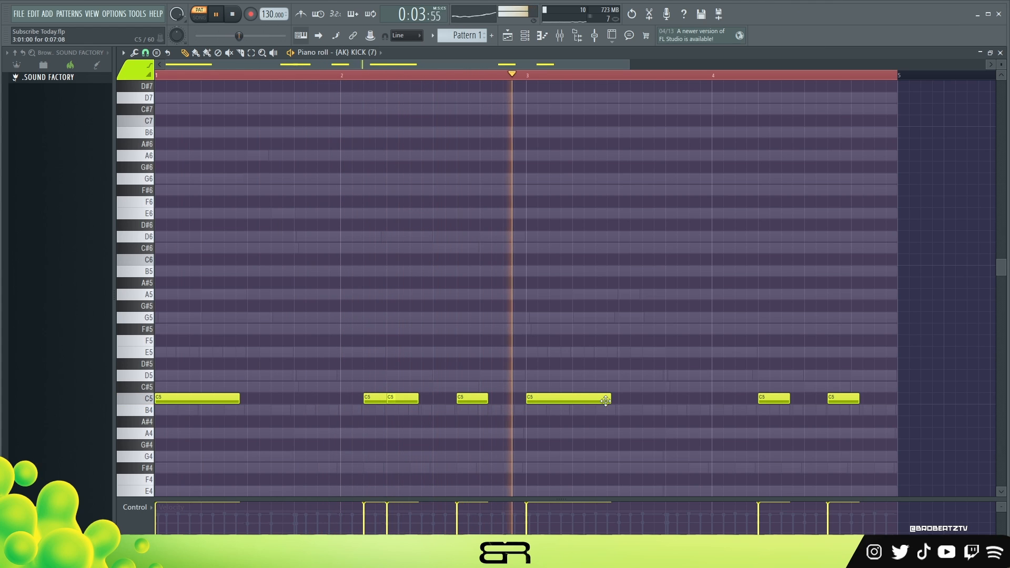
pyautogui.hotkey('ctrl', 'a')
pyautogui.hotkey('shift', 'd')
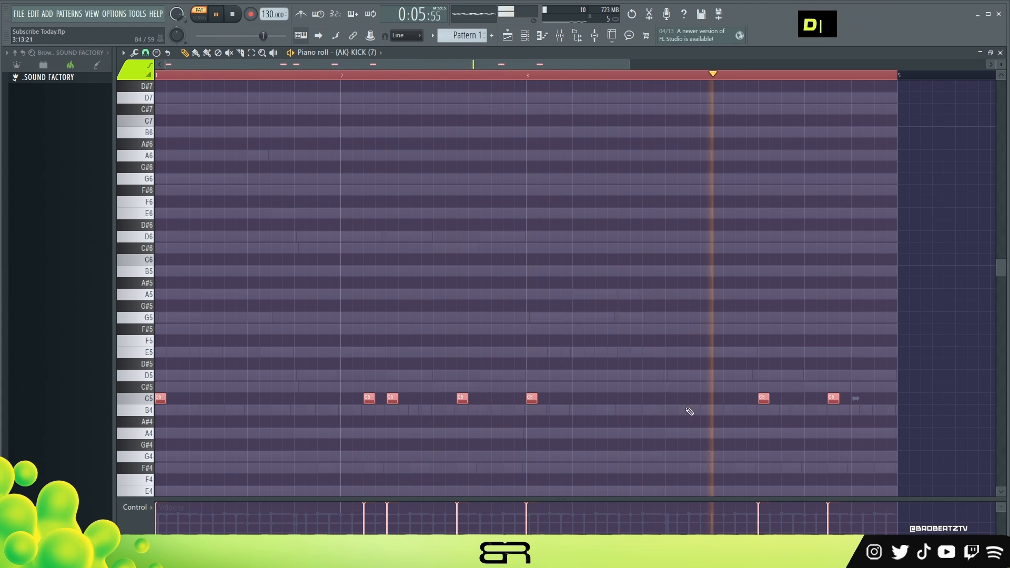
# Try an extra C5 kick just before the last kick in bar 4, play it back and remove it
pyautogui.click(822, 399)
pyautogui.click(822, 398)
pyautogui.press('space')
pyautogui.press('space')
pyautogui.rightClick(822, 401)
pyautogui.click(810, 401)
pyautogui.click(697, 67)
pyautogui.click(661, 75)
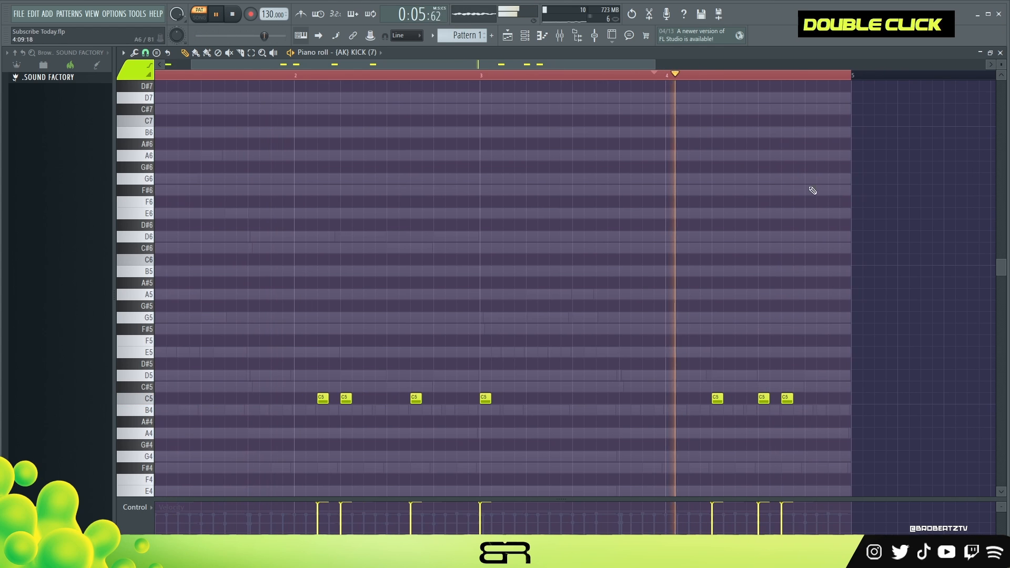
pyautogui.moveTo(341, 64); pyautogui.dragTo(312, 63)
pyautogui.rightClick(813, 403)
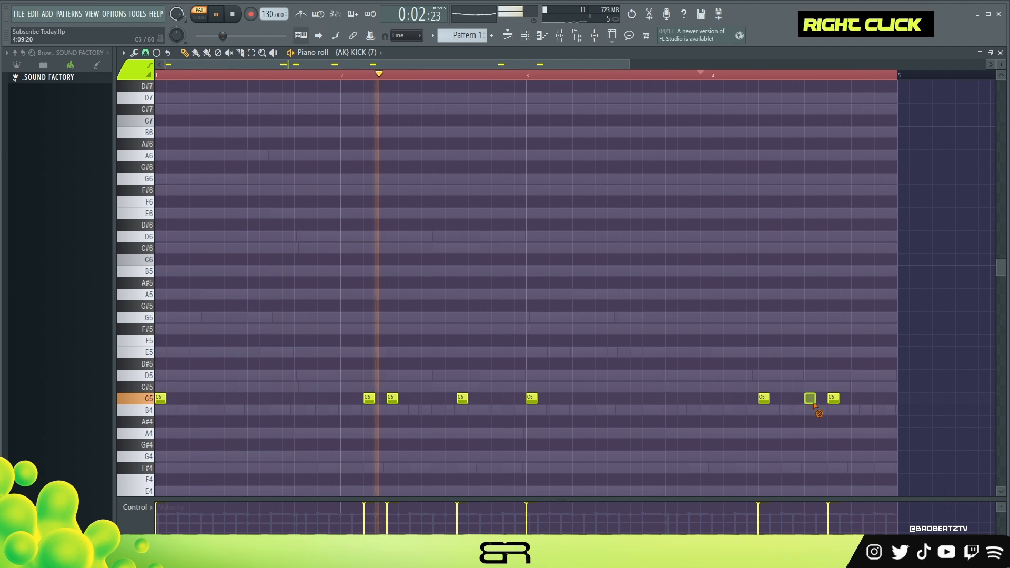
# Show the channel rack, stop playback and open the piano roll of the (AK) Beefi channel
pyautogui.press('F6')
pyautogui.press('space')
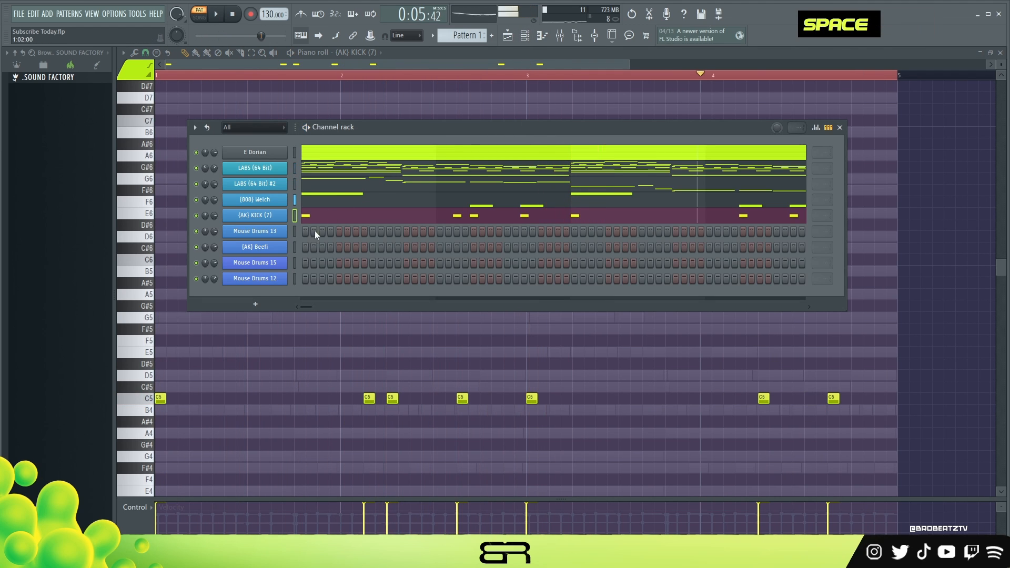
pyautogui.press('space')
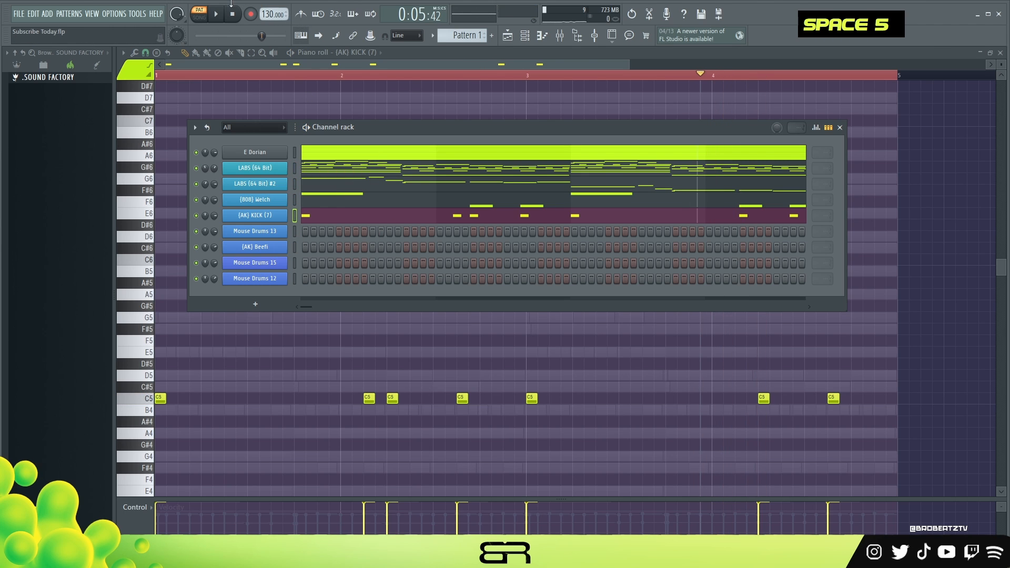
pyautogui.rightClick(257, 247)
pyautogui.click(305, 246)
pyautogui.scroll(2, 199, 76)
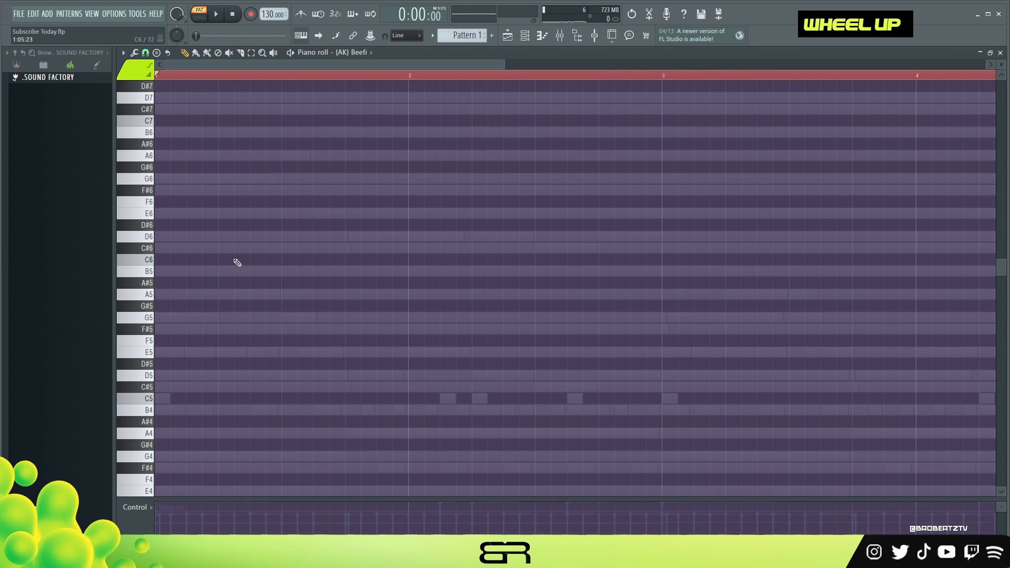
pyautogui.scroll(-2, 235, 260)
# Place three consecutive one-step C5 notes at the start of bar 1, lower the second note's velocity and audition them
pyautogui.click(164, 330)
pyautogui.press('space')
pyautogui.press('space')
pyautogui.click(163, 510)
pyautogui.click(179, 330)
pyautogui.click(194, 329)
pyautogui.press('space')
pyautogui.press('space')
pyautogui.press('space')
pyautogui.press('space')
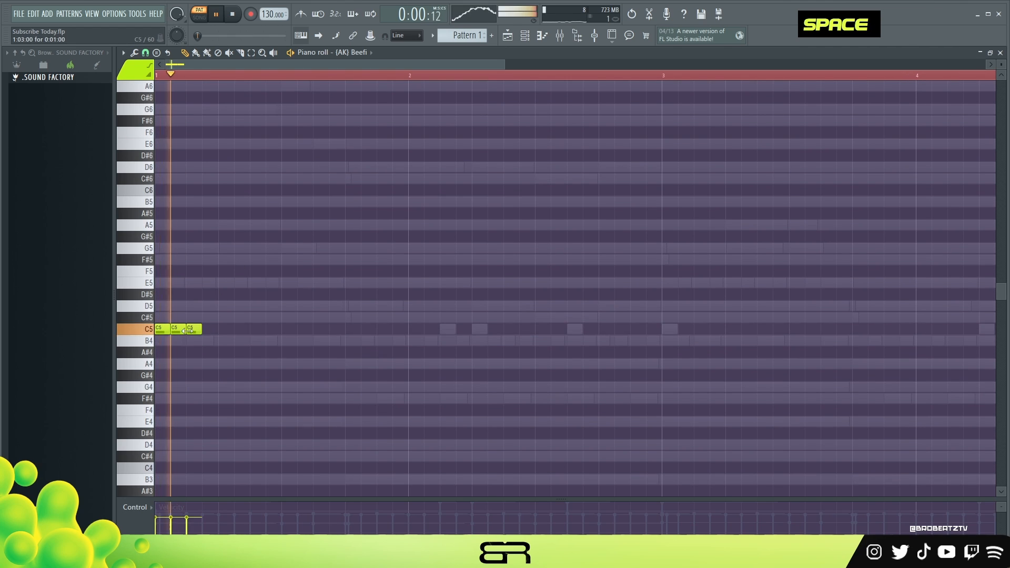
pyautogui.click(174, 517)
pyautogui.click(190, 510)
pyautogui.rightClick(188, 498)
pyautogui.press('space')
pyautogui.press('space')
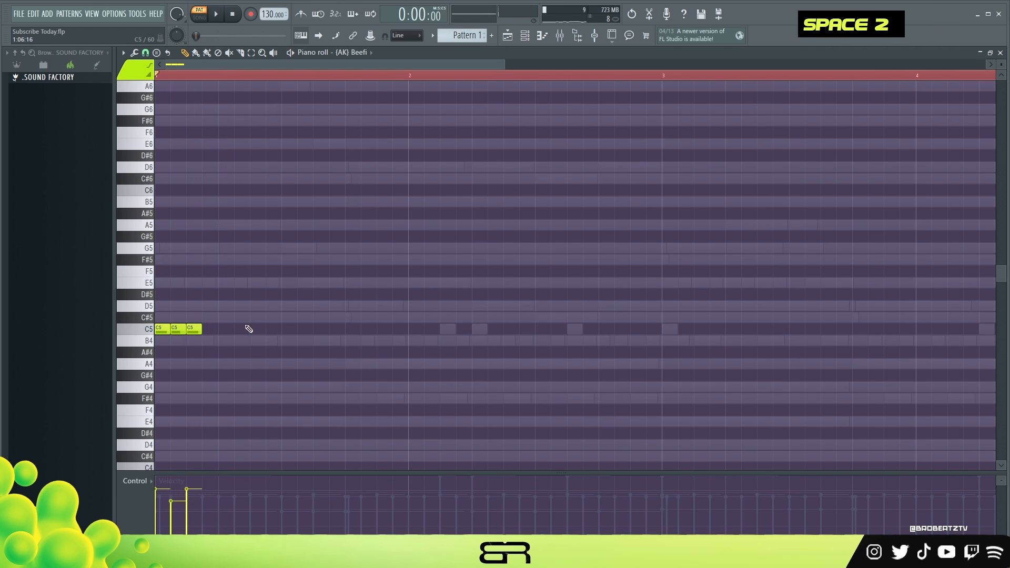
# Add C5 notes on steps 7, 13 and 14 of bar 1 and steps 1, 3 and 5 of bar 2
pyautogui.click(254, 328)
pyautogui.press('space')
pyautogui.click(368, 329)
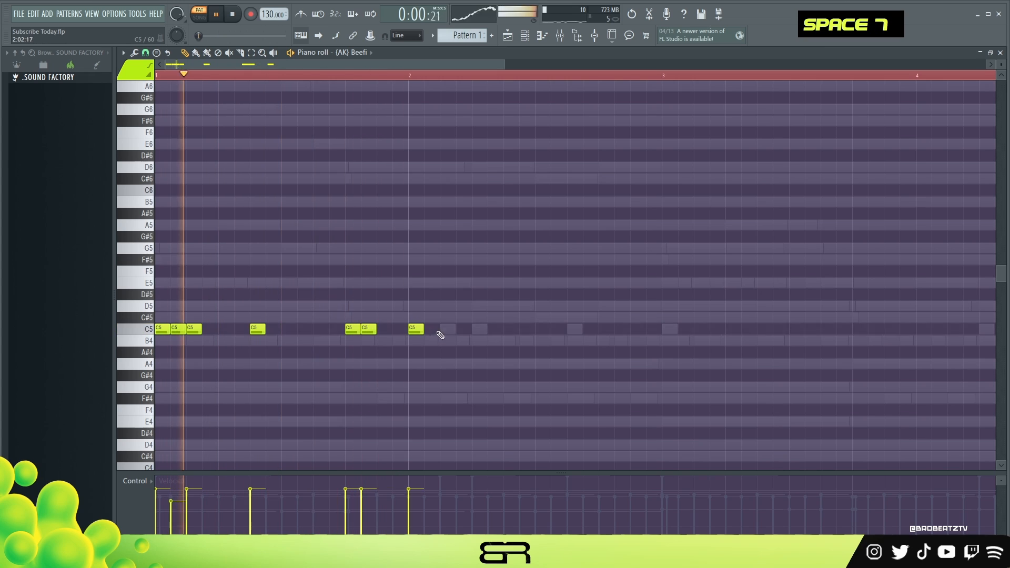
pyautogui.click(445, 329)
pyautogui.click(477, 329)
pyautogui.press('space')
pyautogui.press('space')
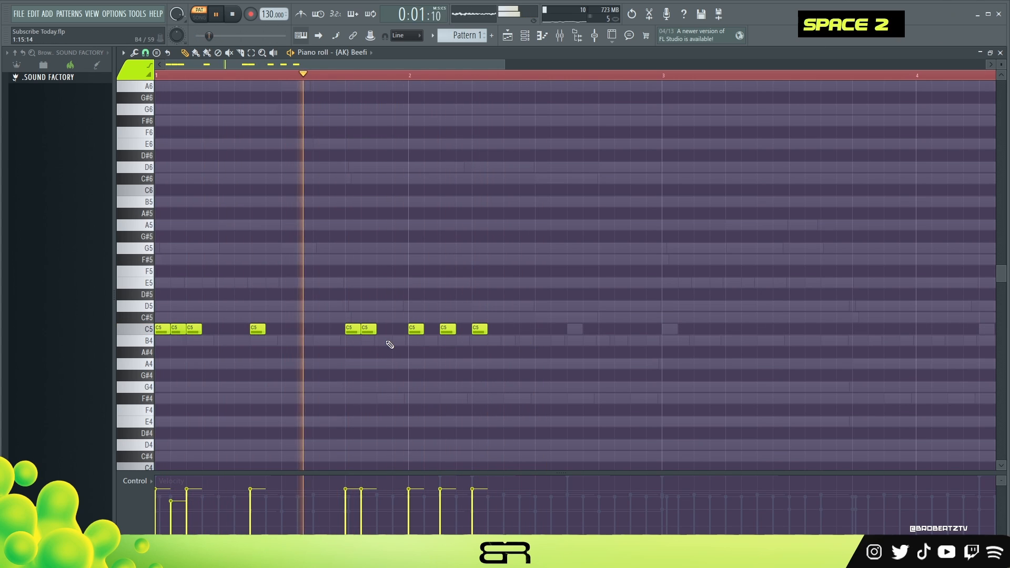
# Complete bar 2 of the (AK) Beefi pattern with C5 notes on steps 11, 13, 14 and 15
pyautogui.press('space')
pyautogui.press('space')
pyautogui.click(575, 329)
pyautogui.press('space')
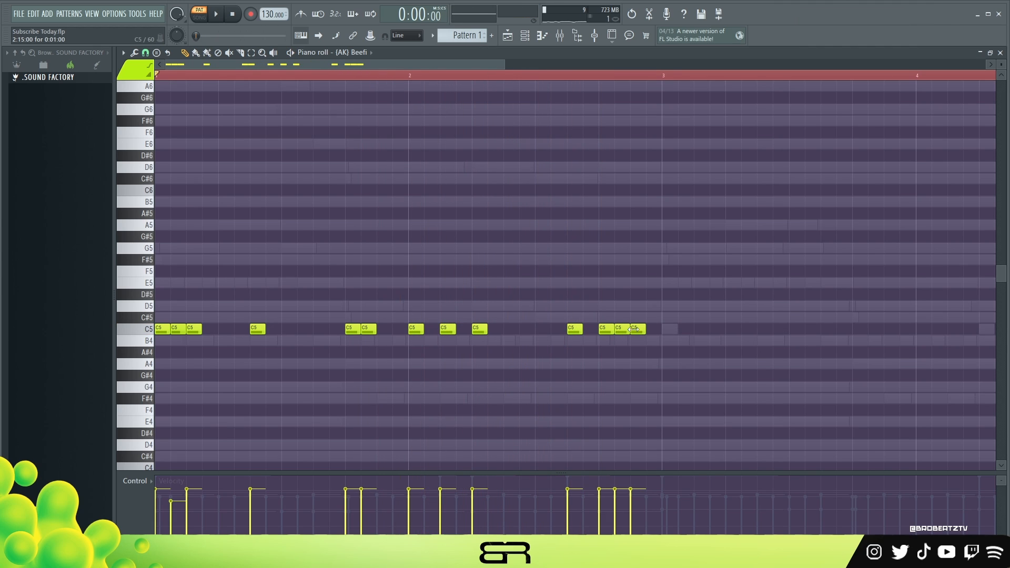
# Try a C5 triplet group at the start of bar 3 and a single C5 on its seventh step
pyautogui.moveTo(643, 313); pyautogui.dragTo(595, 333)
pyautogui.click(763, 328)
pyautogui.press('space')
pyautogui.scroll(-1, 343, 79)
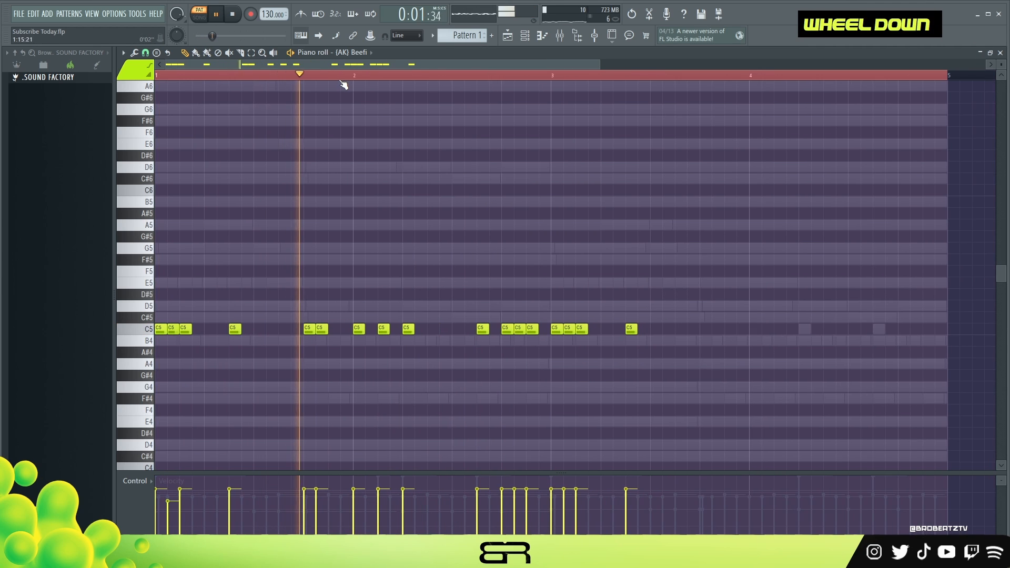
# Duplicate the (AK) Beefi pattern from bars 1 and 2 into bars 3 and 4
pyautogui.press('space')
pyautogui.moveTo(584, 303); pyautogui.dragTo(156, 368)
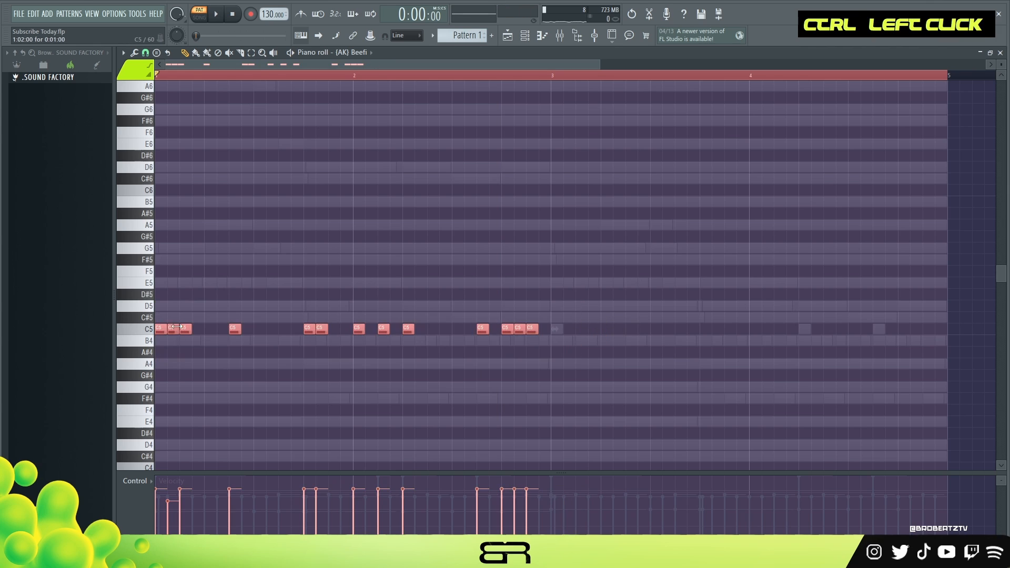
pyautogui.moveTo(520, 331); pyautogui.dragTo(916, 331)
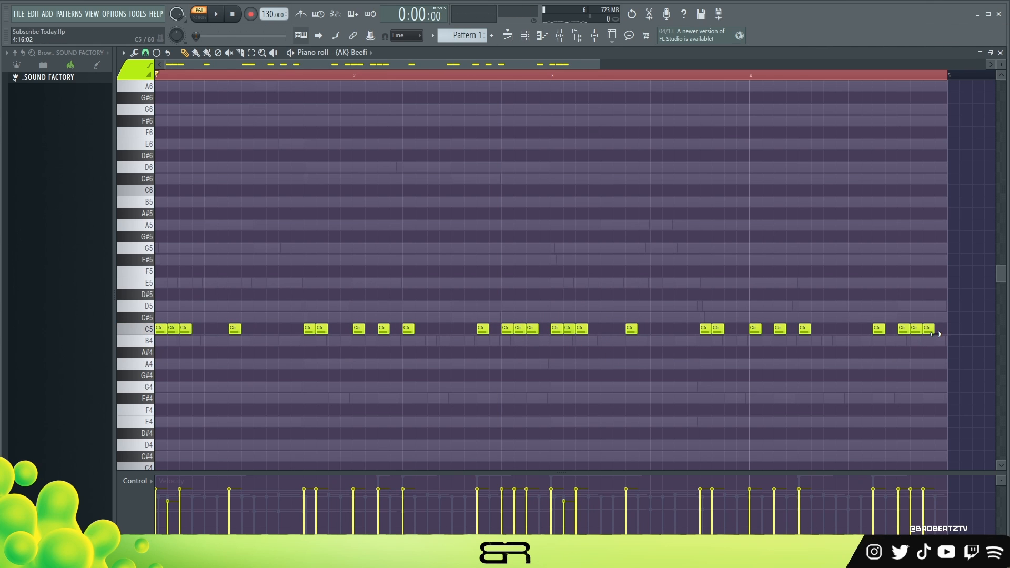
# Chop the final C5 note of bar 4 into a fast roll with rising velocities and slightly lower the pattern's overall velocity
pyautogui.hotkey('alt', 'u')
pyautogui.keyDown('ctrl'); pyautogui.moveTo(916, 341); pyautogui.dragTo(955, 321); pyautogui.keyUp('ctrl')
pyautogui.moveTo(913, 519); pyautogui.dragTo(931, 508)
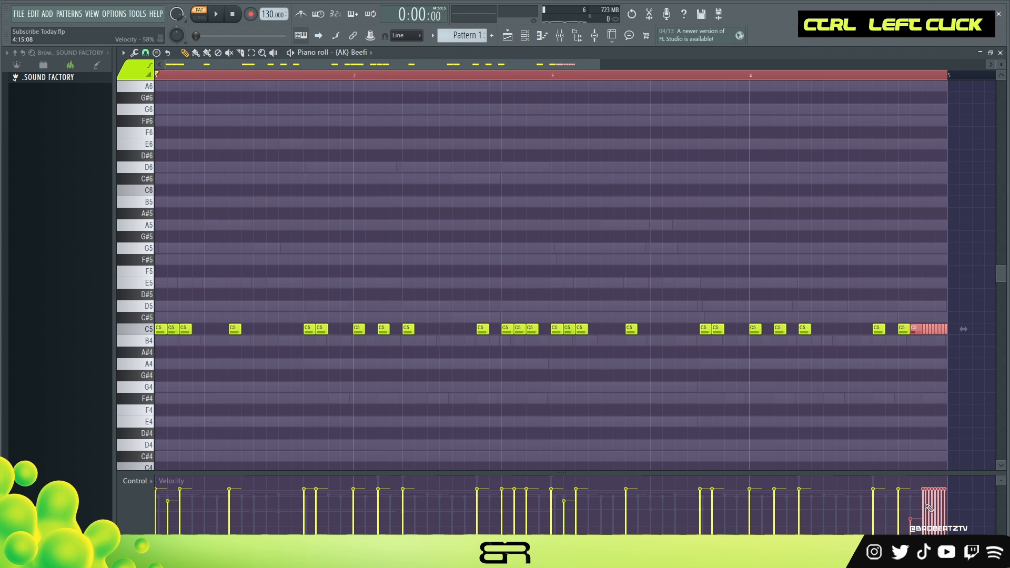
pyautogui.press('space')
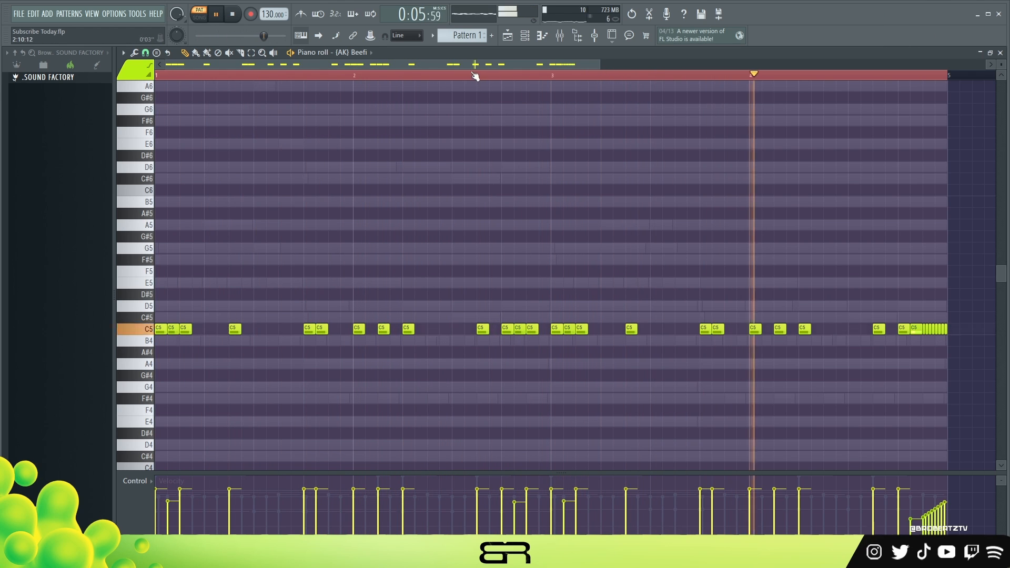
pyautogui.keyDown('alt'); pyautogui.scroll(-2, 553, 185); pyautogui.keyUp('alt')
pyautogui.press('space')
# Place Mouse Drums 13 hits on step 9 of every bar with raised velocity, duplicating the first two bars into bars 3 and 4
pyautogui.click(525, 37)
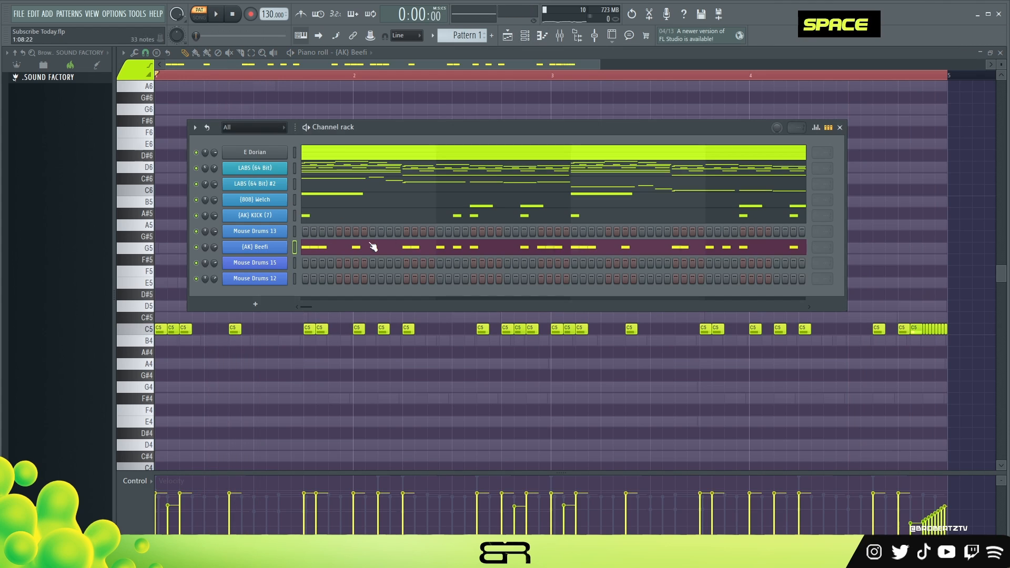
pyautogui.keyDown('alt'); pyautogui.scroll(6, 389, 252); pyautogui.keyUp('alt')
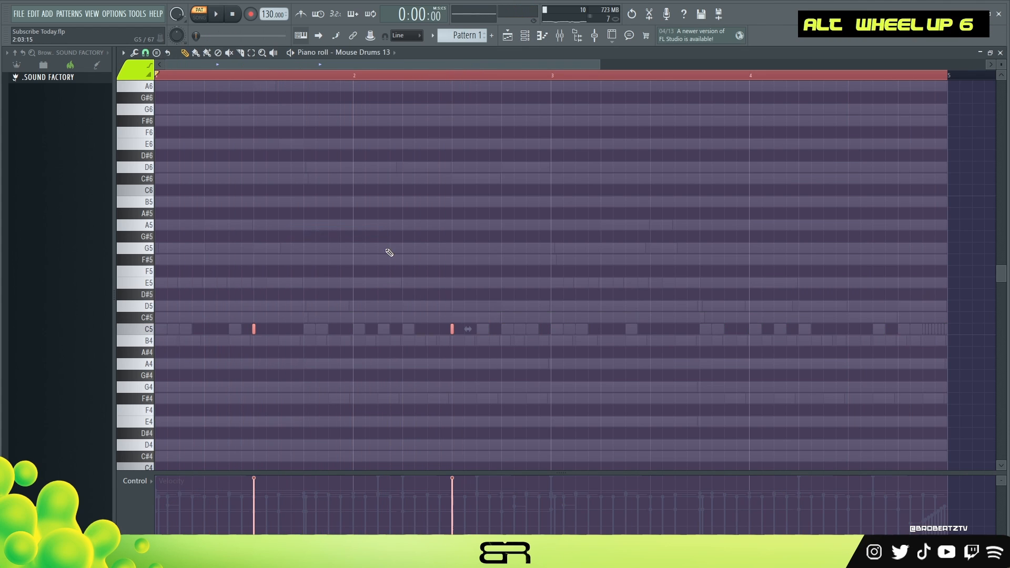
pyautogui.moveTo(255, 327); pyautogui.dragTo(650, 330)
pyautogui.click(526, 38)
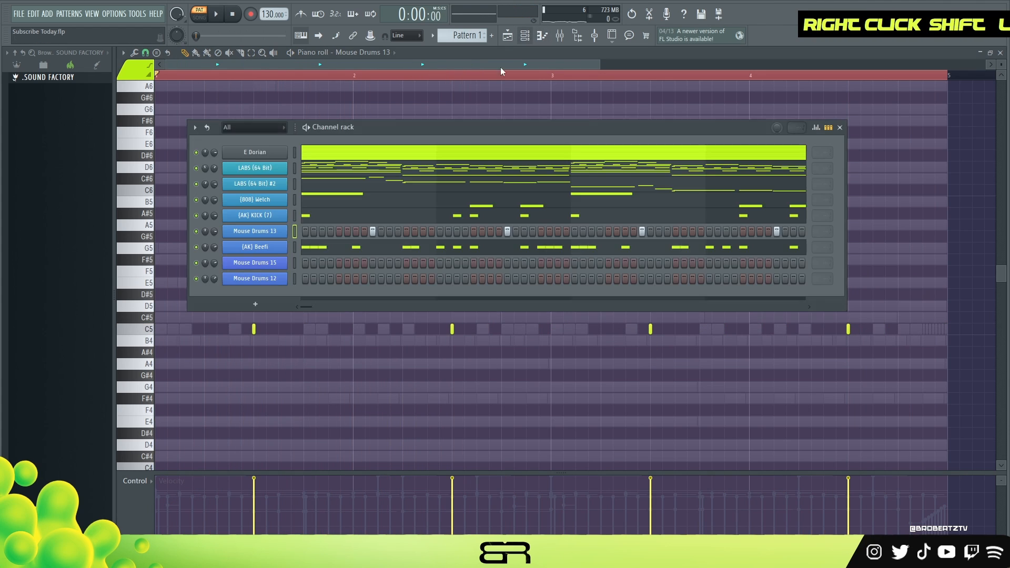
# Add Mouse Drums 15 hits on step 15 of bar 1 and step 3 of bar 2, and audition them
pyautogui.press('space')
pyautogui.click(422, 264)
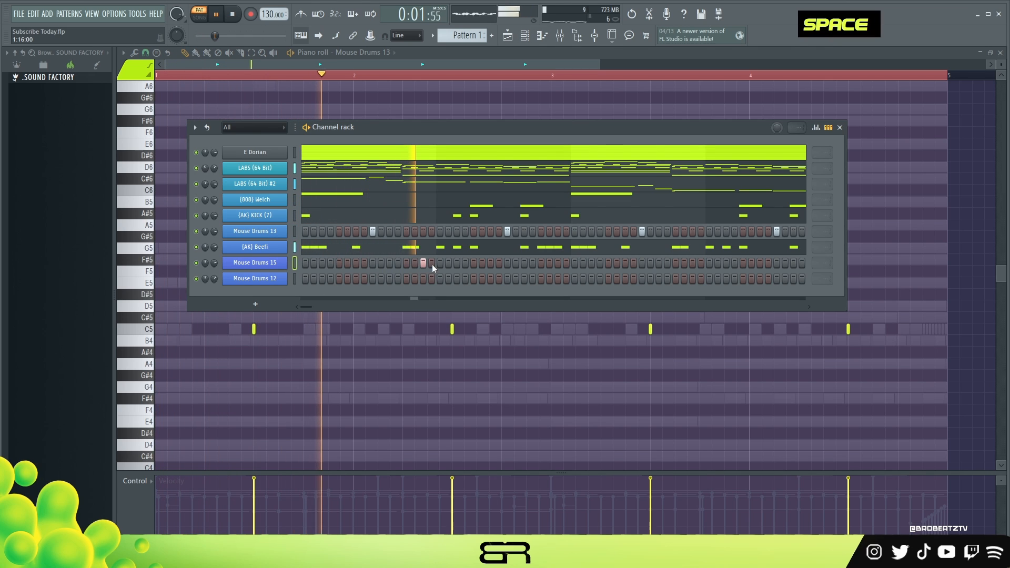
pyautogui.click(456, 263)
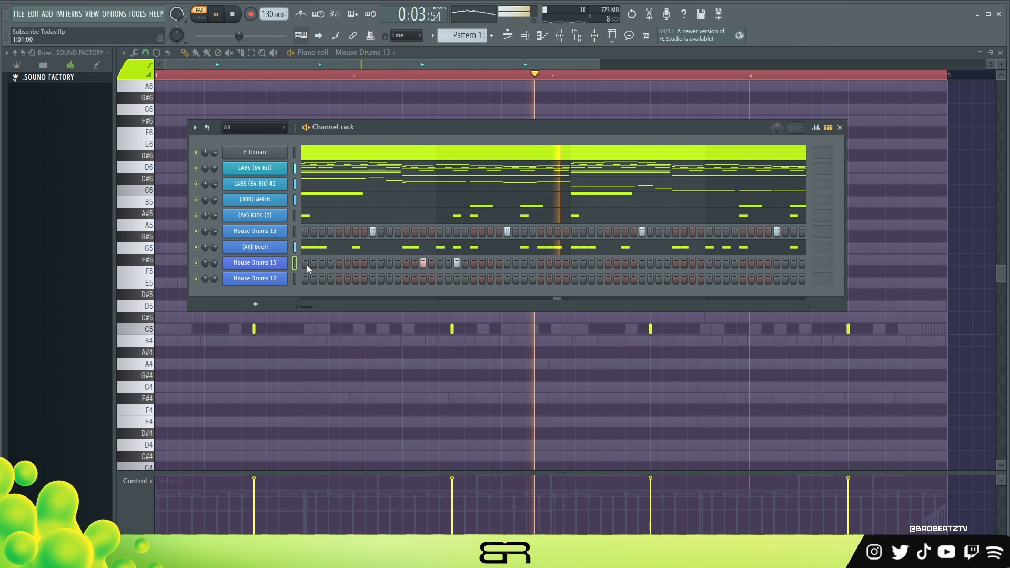
pyautogui.press('space')
pyautogui.press('space')
pyautogui.press('space')
pyautogui.press('space')
# Add Mouse Drums 12 hits on step 5 of bar 1 and step 5 of bar 3
pyautogui.click(339, 279)
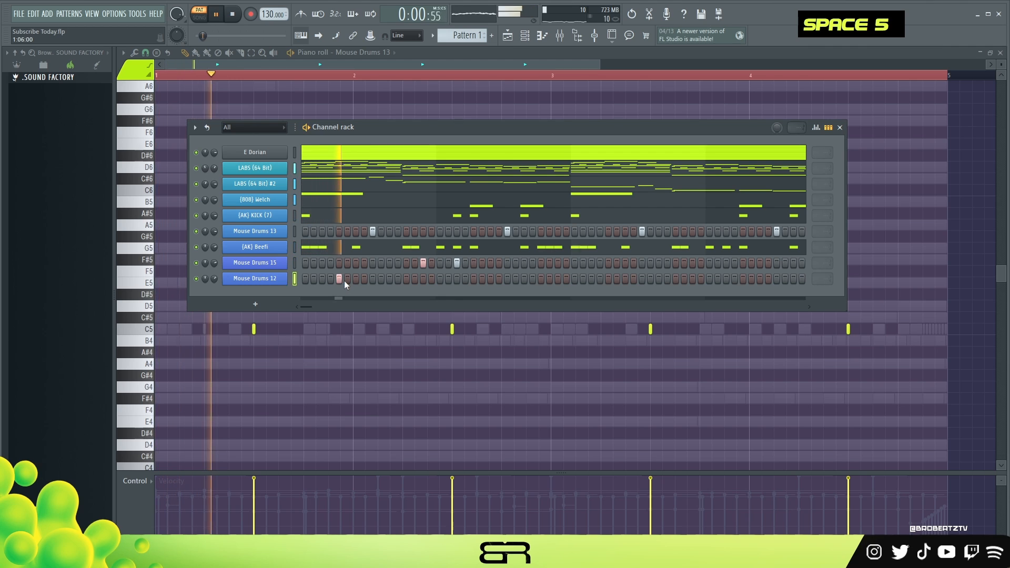
pyautogui.click(614, 281)
pyautogui.rightClick(614, 281)
pyautogui.click(609, 279)
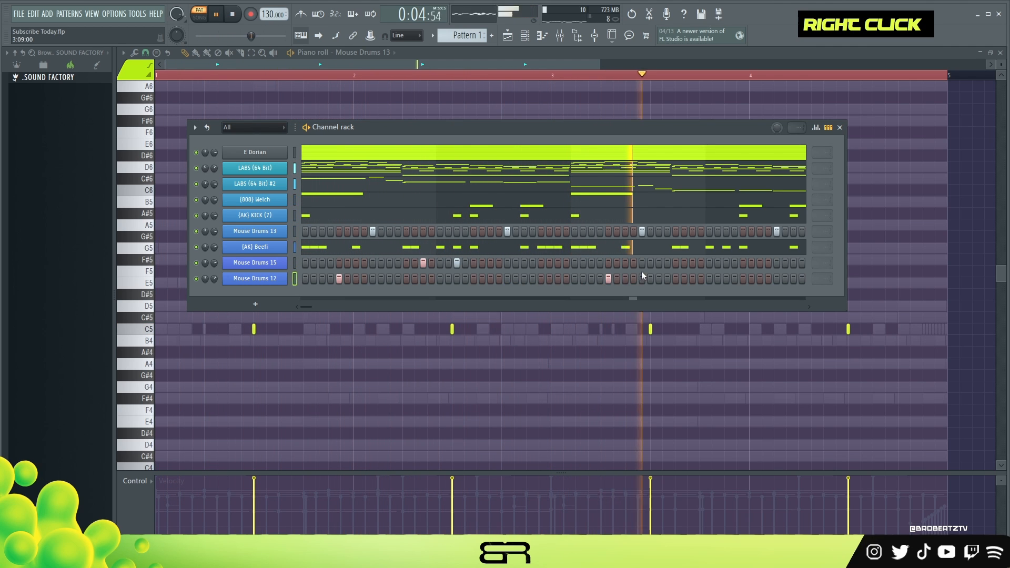
# Add Mouse Drums 15 hits on step 15 of bar 3 and step 11 of bar 4, and play the pattern
pyautogui.click(693, 263)
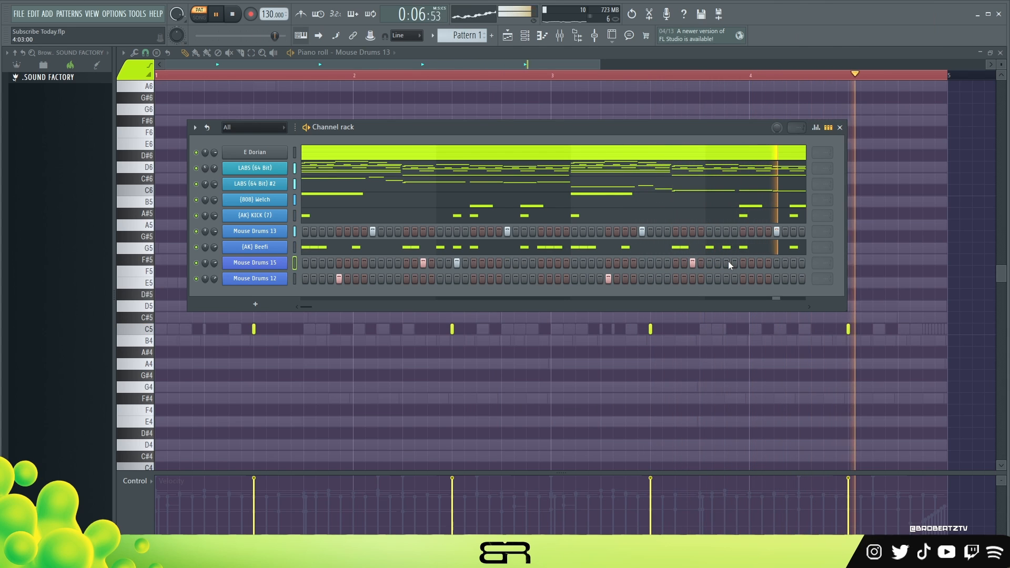
pyautogui.press('space')
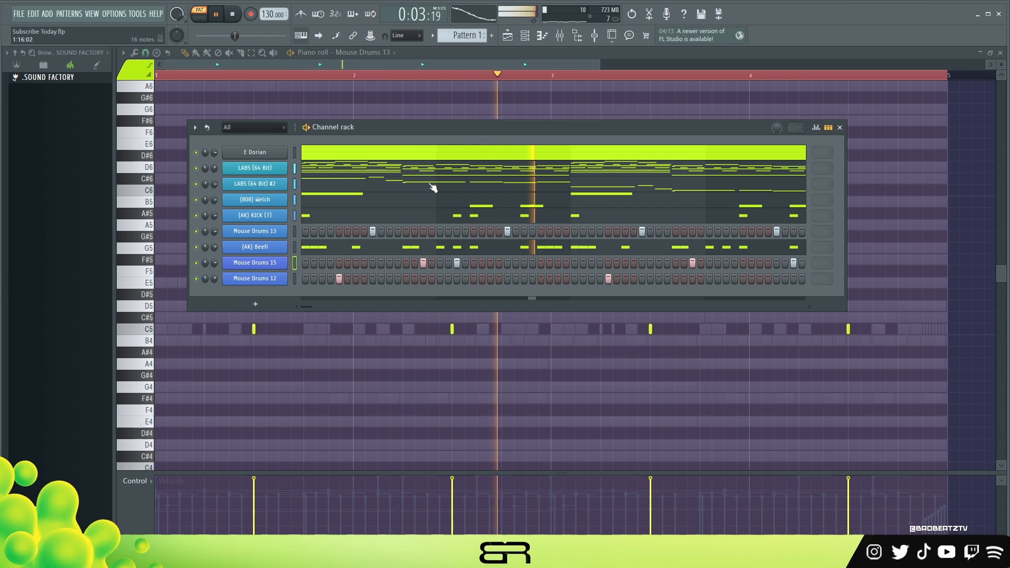
pyautogui.press('space')
# Open the playlist with the channel rack moved up over it, and play back Pattern 1
pyautogui.click(508, 37)
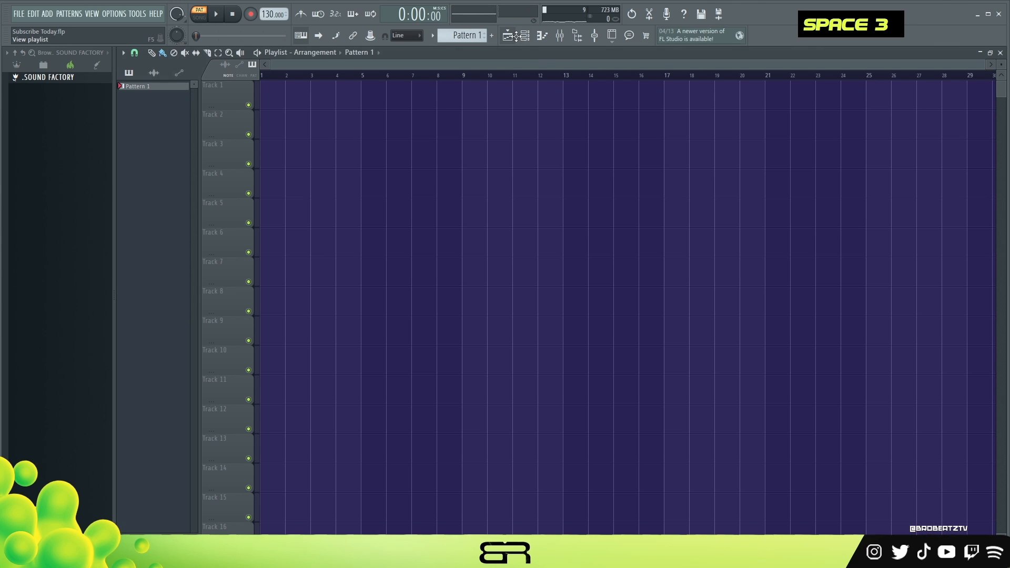
pyautogui.click(524, 37)
pyautogui.moveTo(412, 133); pyautogui.dragTo(400, 105)
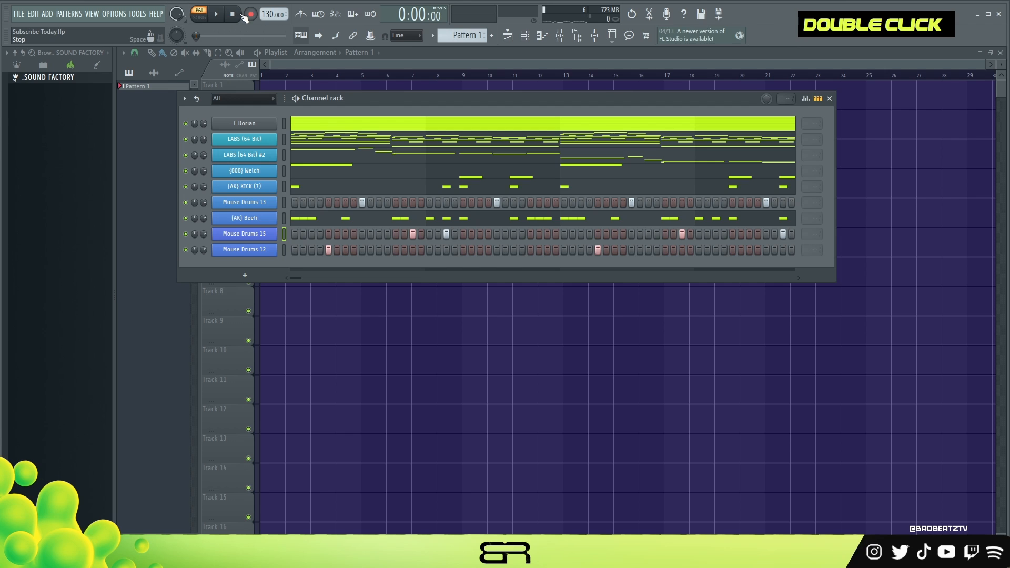
pyautogui.press('space')
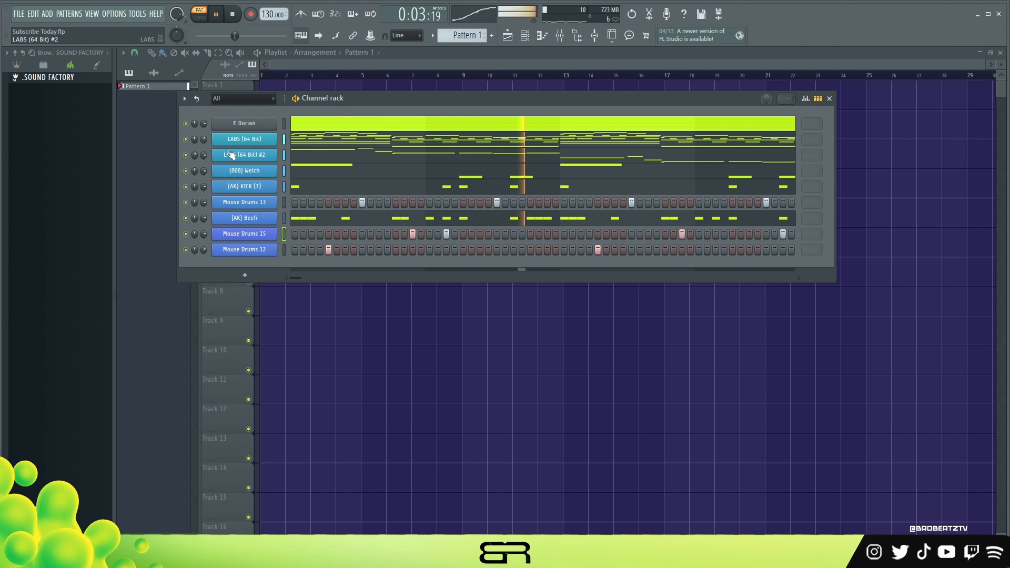
pyautogui.press('space')
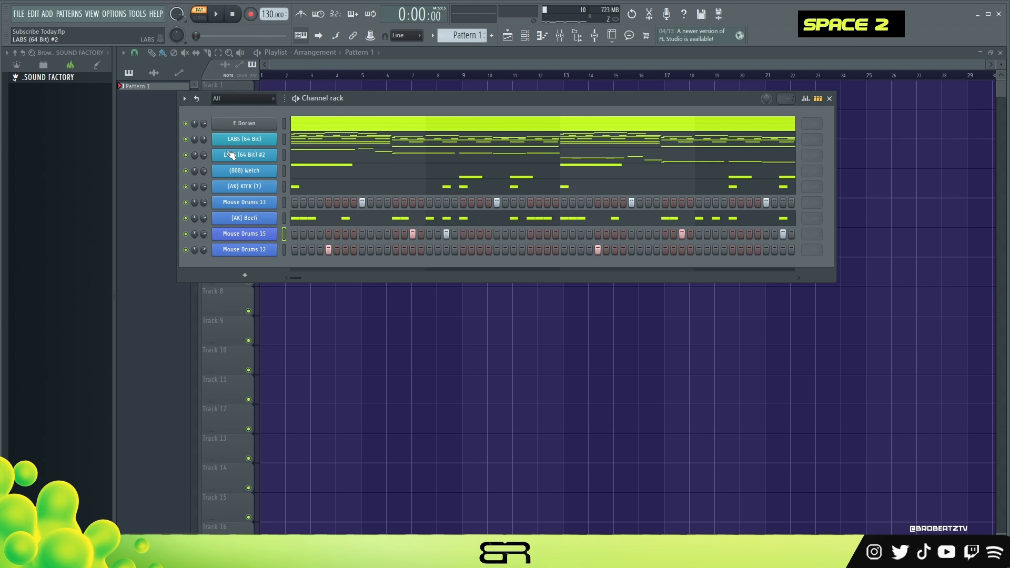
# Examine the LABS (64 Bit) chord notes in the piano roll and return to the playlist and channel rack
pyautogui.click(316, 137)
pyautogui.scroll(-2, 311, 240)
pyautogui.scroll(2, 311, 240)
pyautogui.scroll(-1, 311, 240)
pyautogui.scroll(1, 311, 240)
pyautogui.click(509, 37)
pyautogui.click(527, 37)
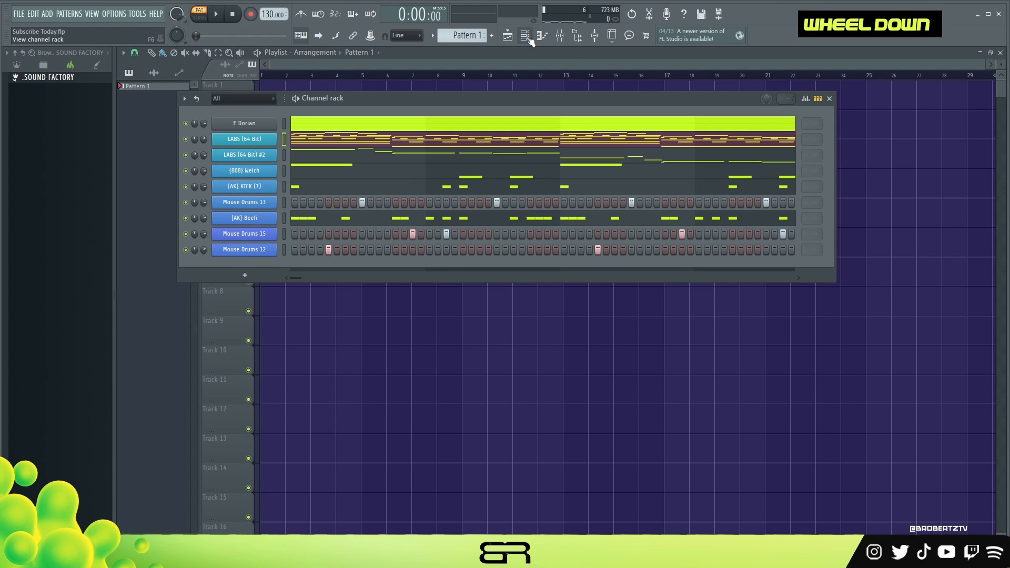